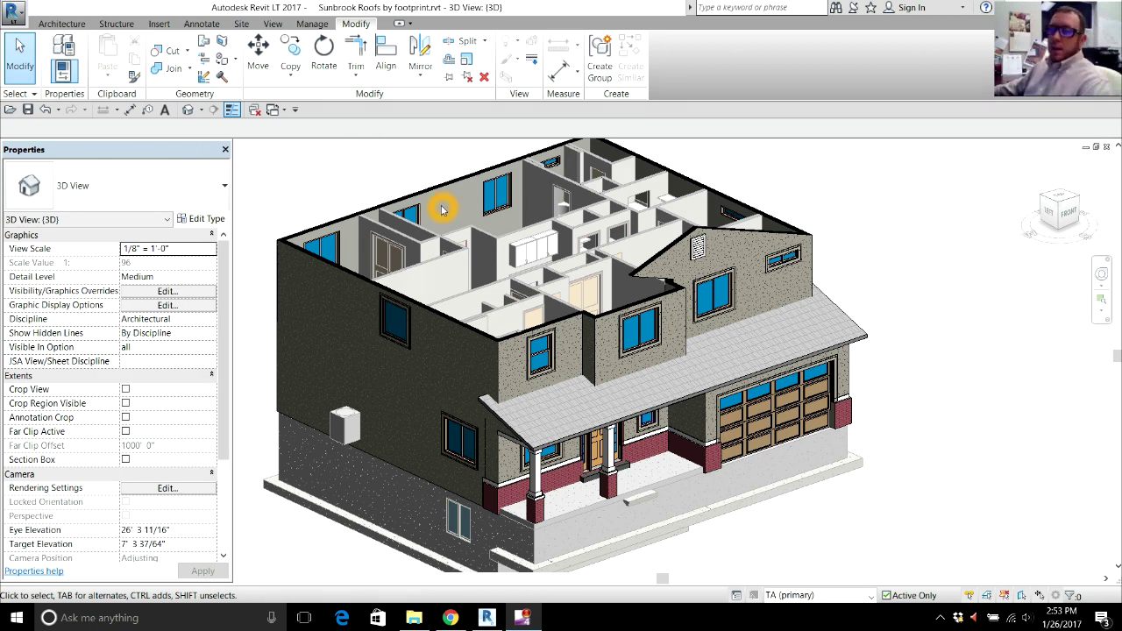
Review the house in the FRONT ELEVATION view.
{"action": "left_click", "coordinate": [520, 200]}
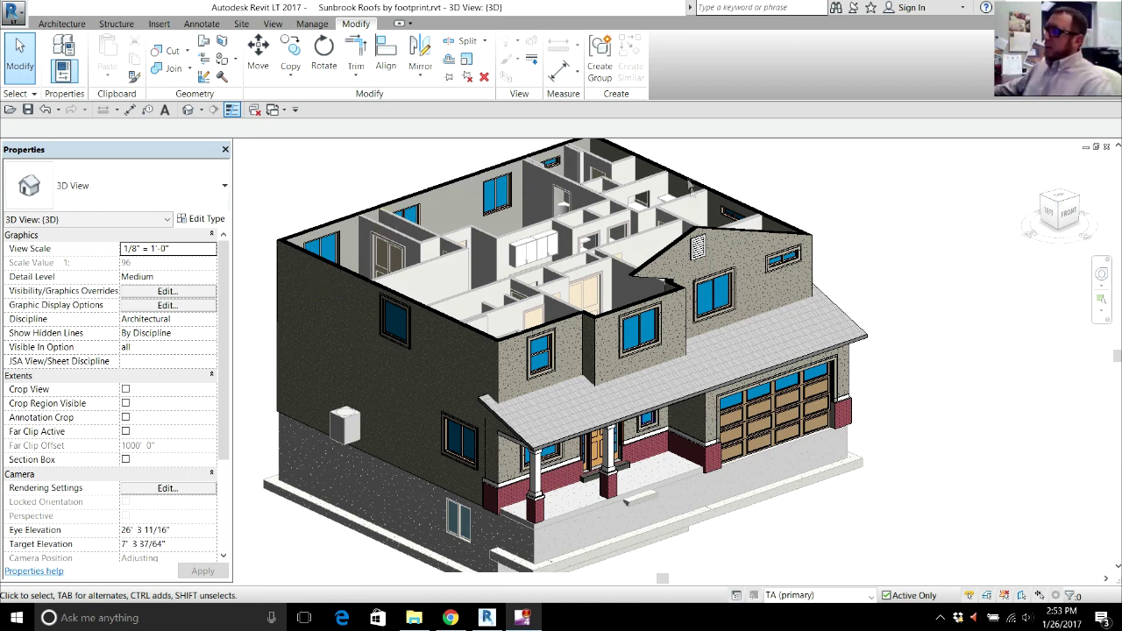
{"action": "left_click", "coordinate": [365, 226]}
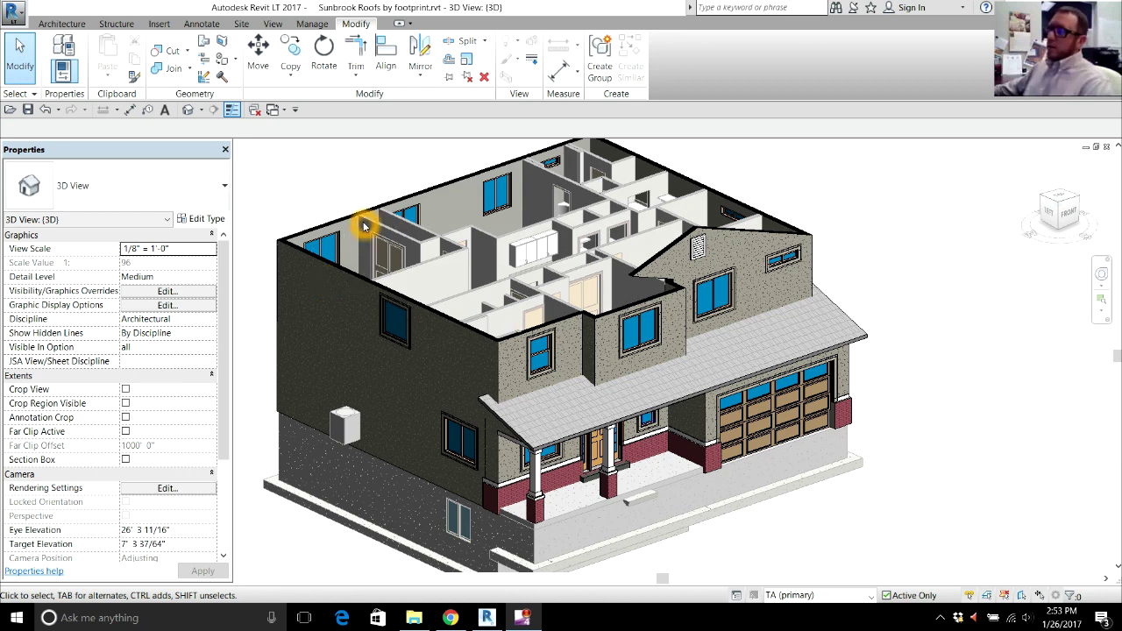
{"action": "left_click", "coordinate": [283, 114]}
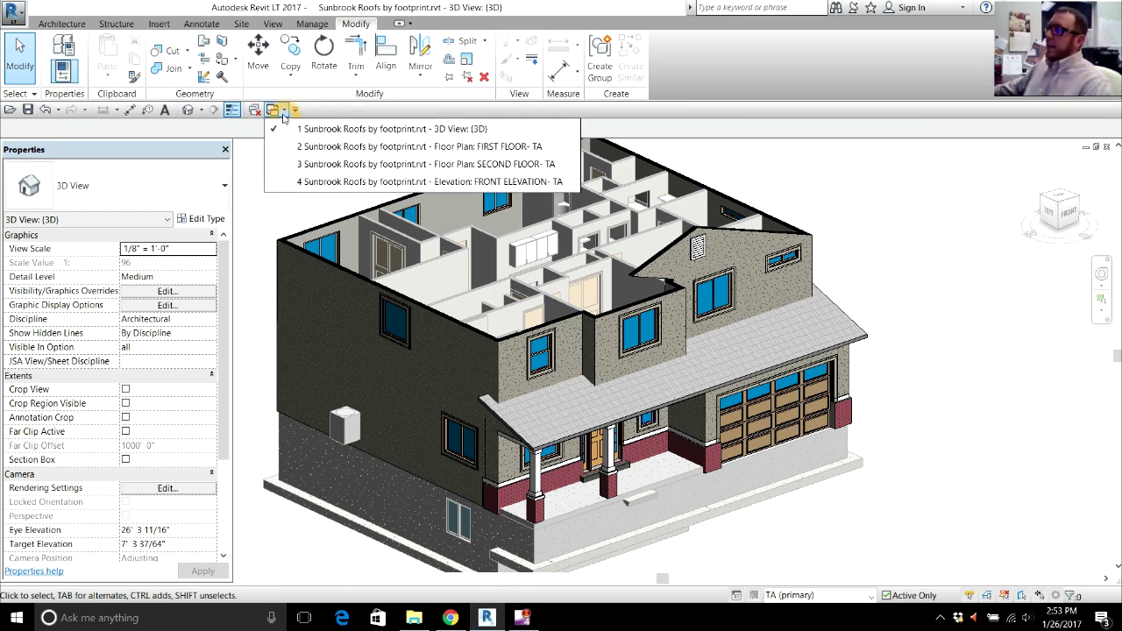
{"action": "left_click", "coordinate": [351, 182]}
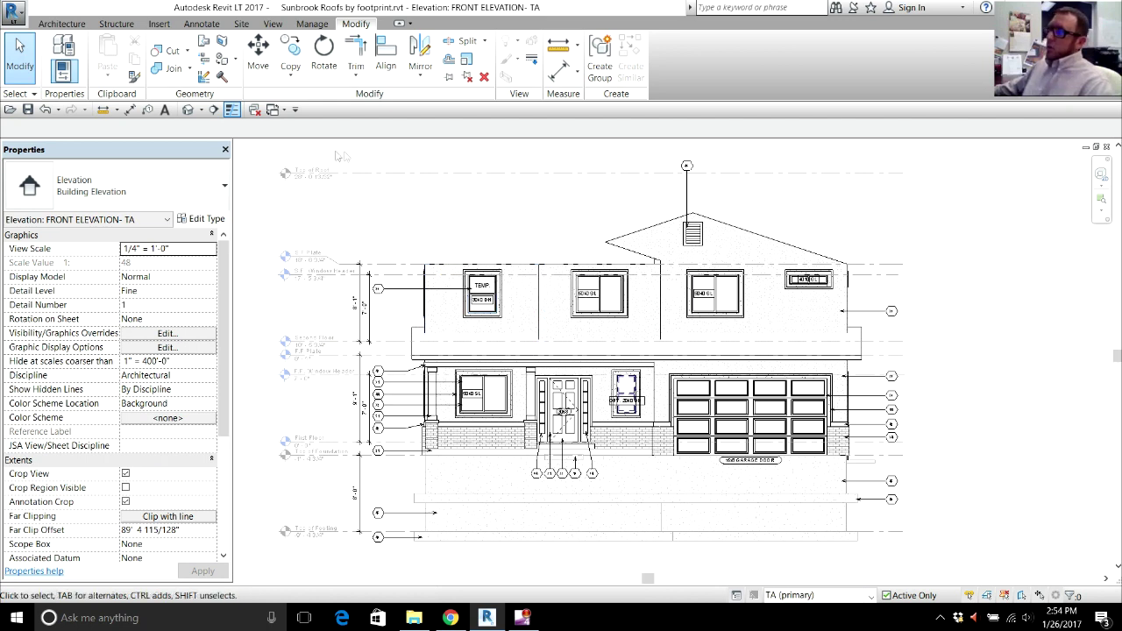
Bring up the SECOND FLOOR plan and zoom to fit the whole floor.
{"action": "left_click", "coordinate": [283, 112]}
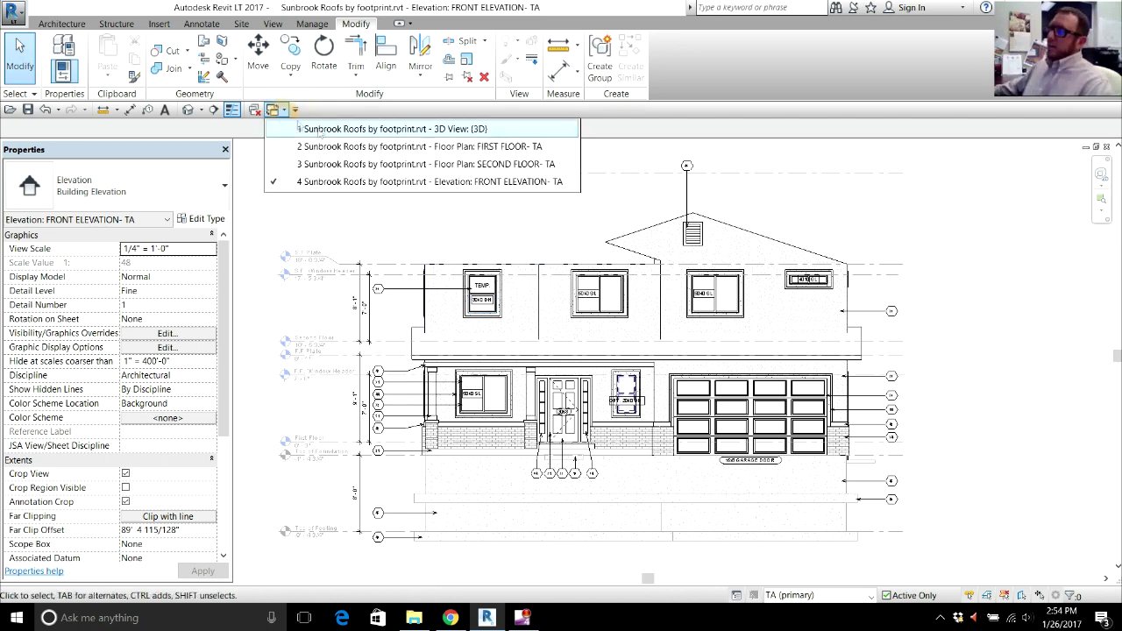
{"action": "left_click", "coordinate": [401, 165]}
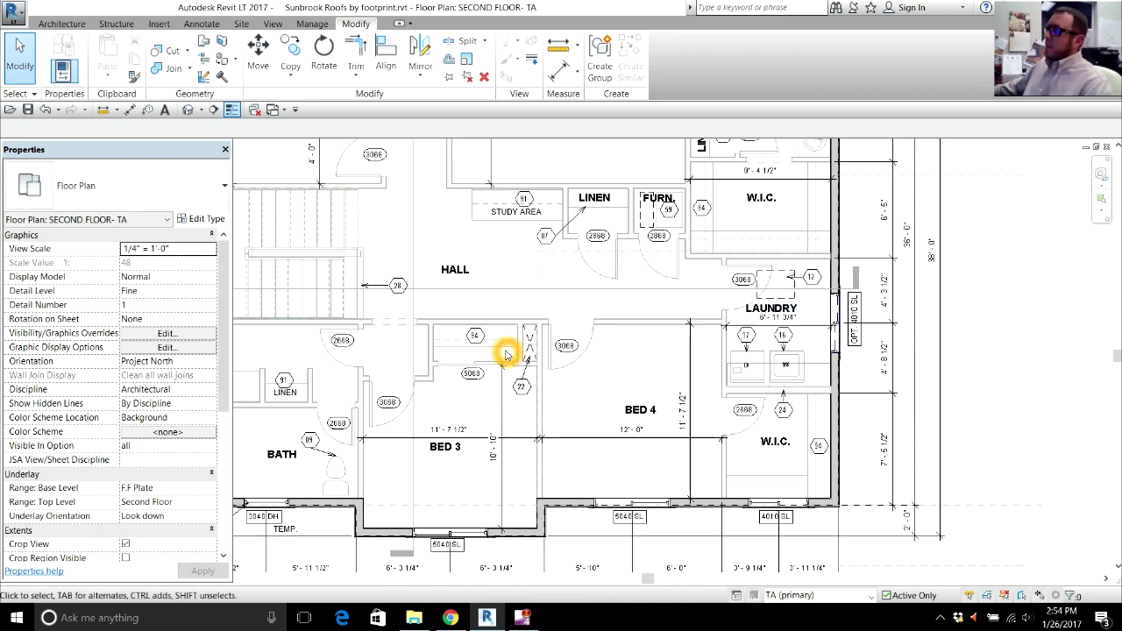
{"action": "scroll", "coordinate": [516, 346], "scroll_direction": "down", "scroll_amount": 4}
{"action": "scroll", "coordinate": [518, 328], "scroll_direction": "up", "scroll_amount": 2}
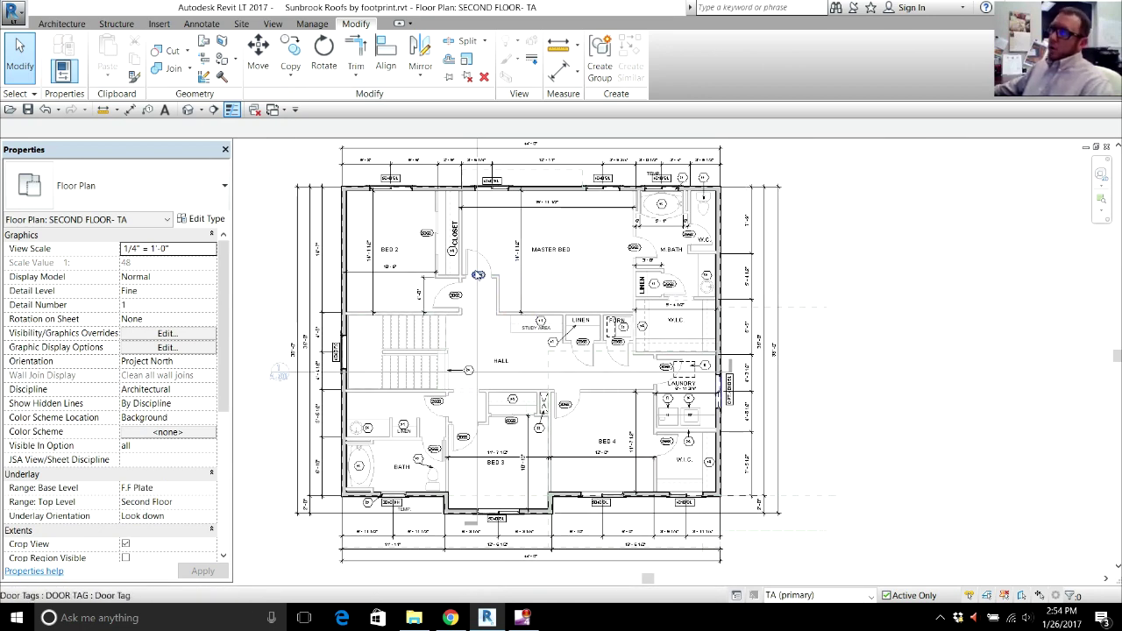
Start a Roof by Footprint sketch and check the Asphalt Shingle basic roof type.
{"action": "left_click", "coordinate": [59, 24]}
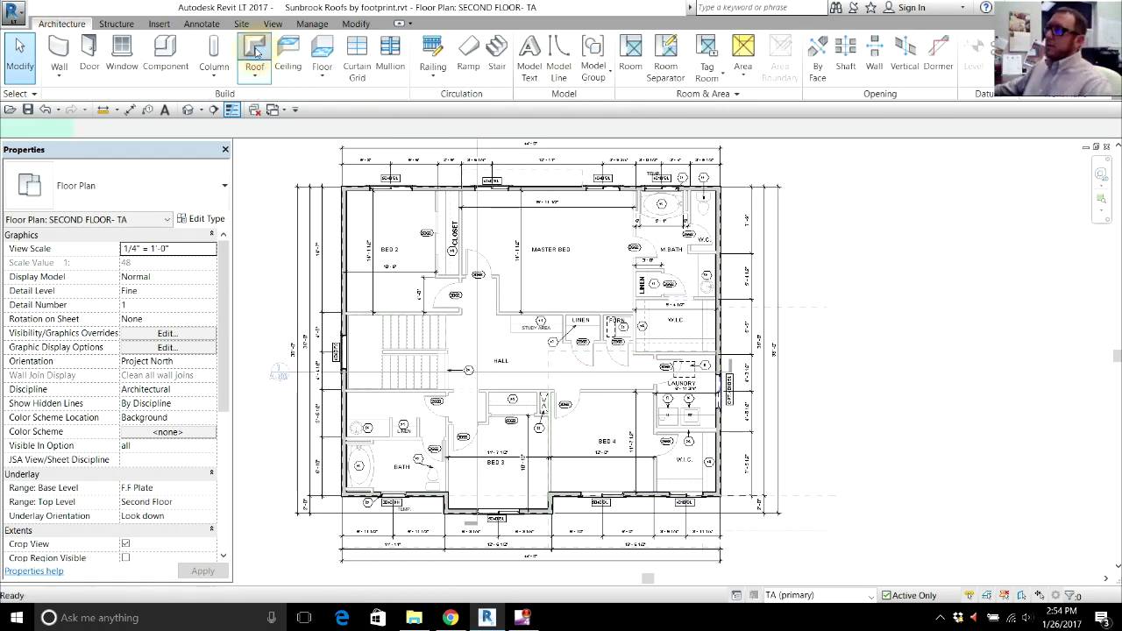
{"action": "left_click", "coordinate": [256, 51]}
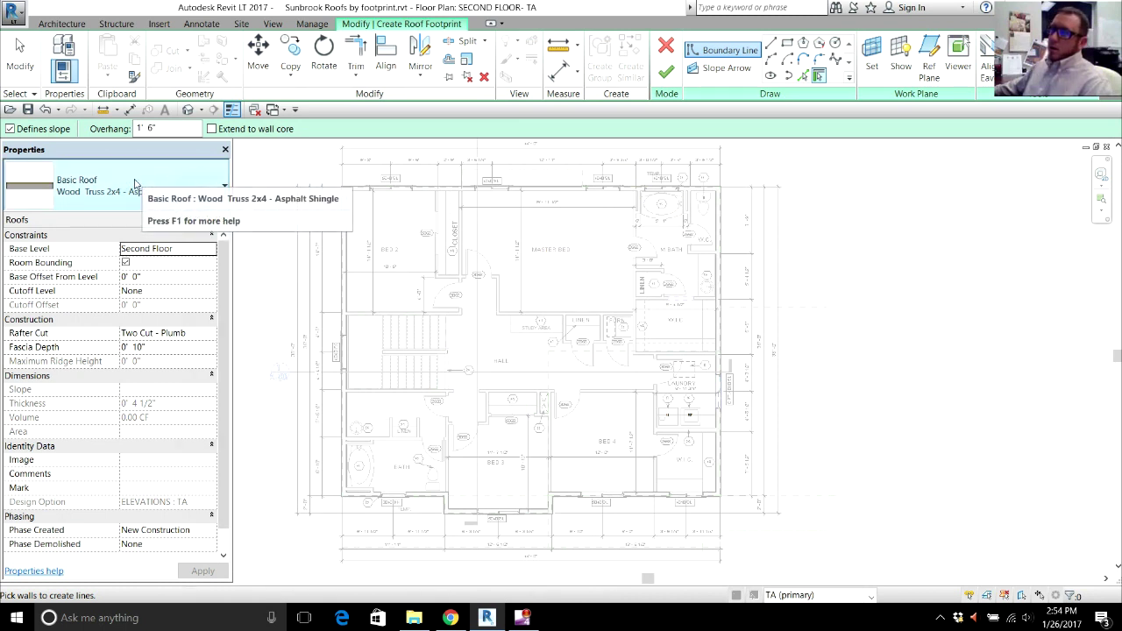
{"action": "left_click", "coordinate": [74, 198]}
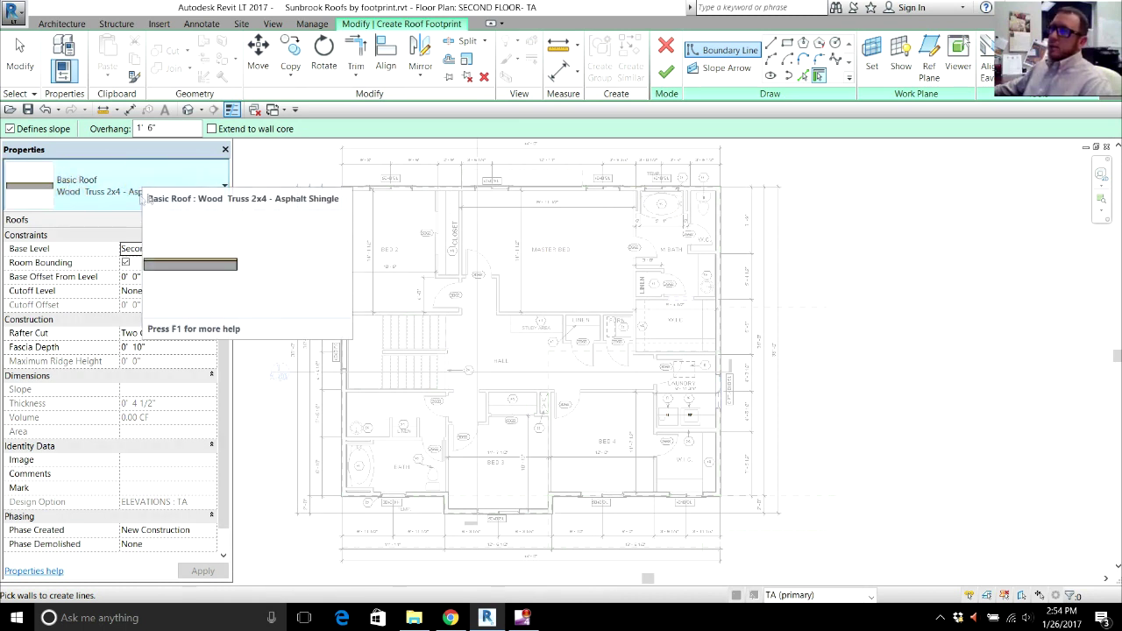
{"action": "left_click", "coordinate": [337, 285]}
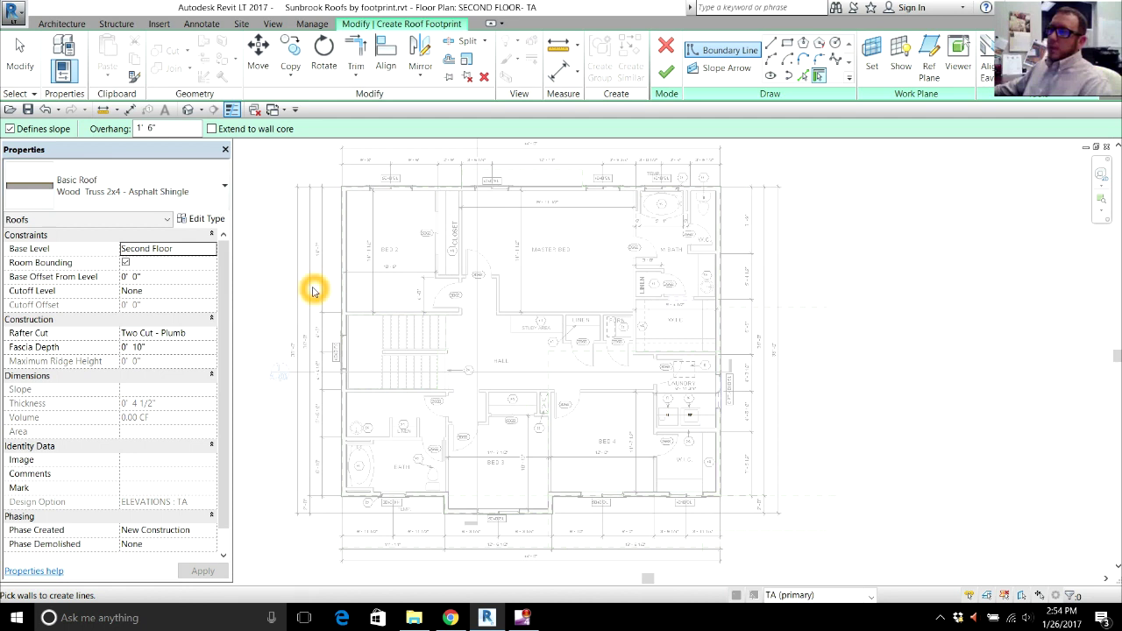
{"action": "left_click", "coordinate": [61, 251]}
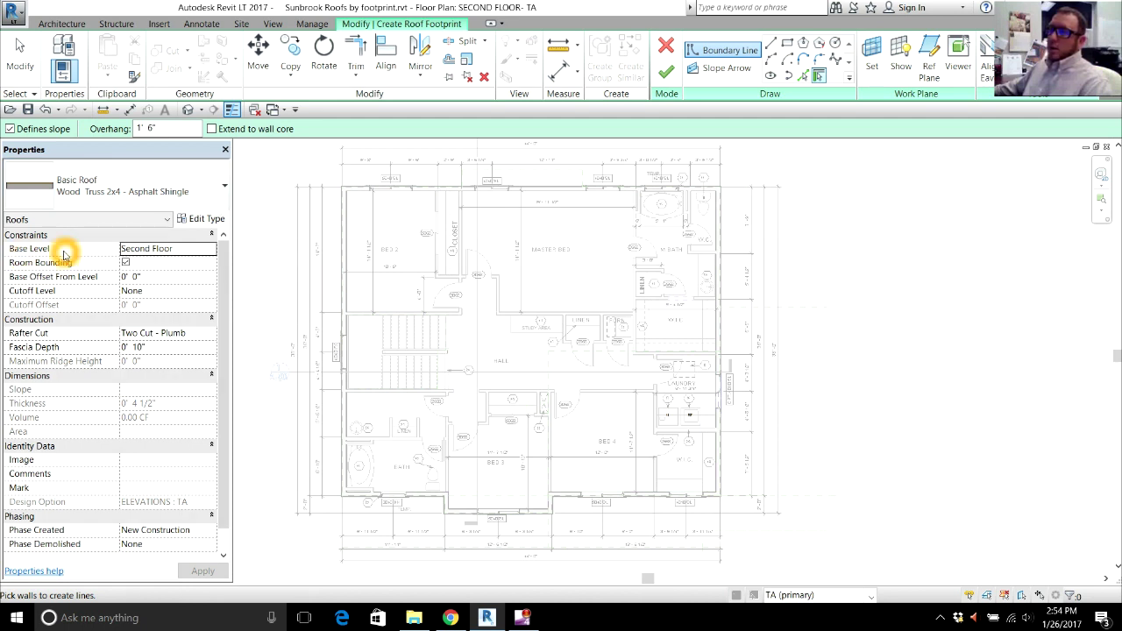
{"action": "left_click", "coordinate": [123, 251]}
{"action": "left_click", "coordinate": [209, 250]}
Set the roof's Base Level to S.F Plate and apply it.
{"action": "left_click", "coordinate": [211, 252]}
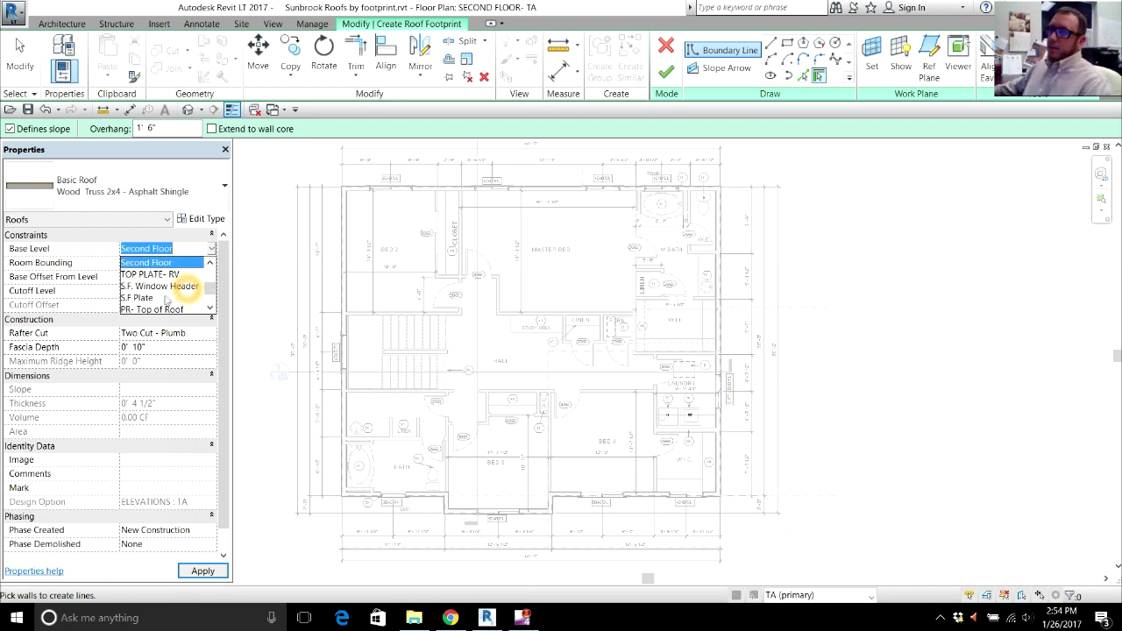
{"action": "left_click", "coordinate": [138, 298]}
{"action": "left_click", "coordinate": [182, 252]}
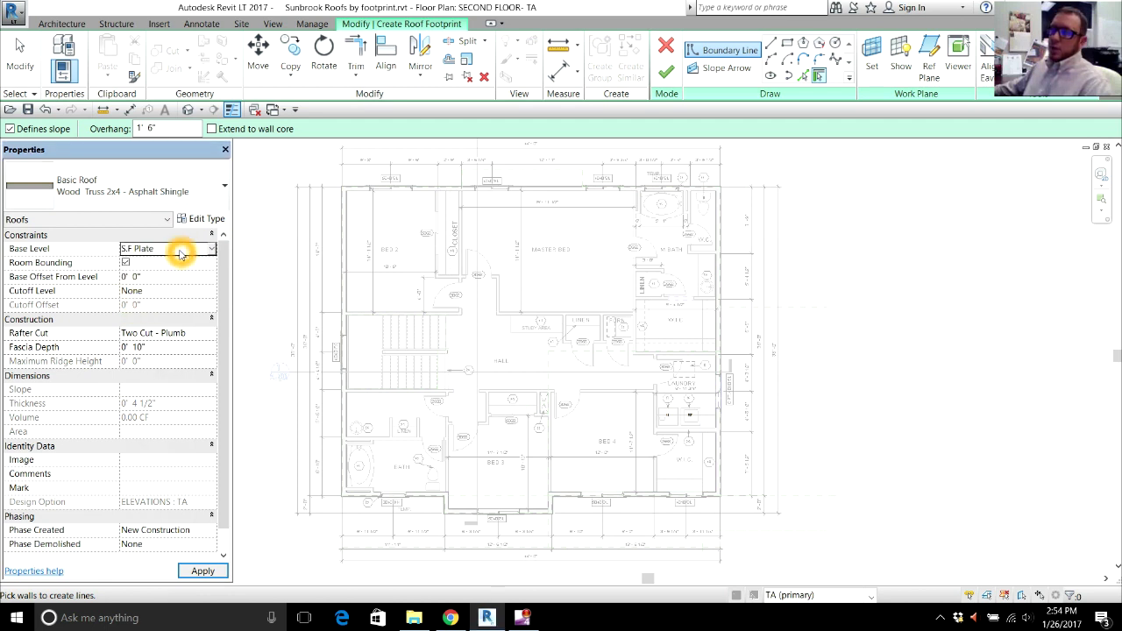
{"action": "left_click", "coordinate": [183, 254]}
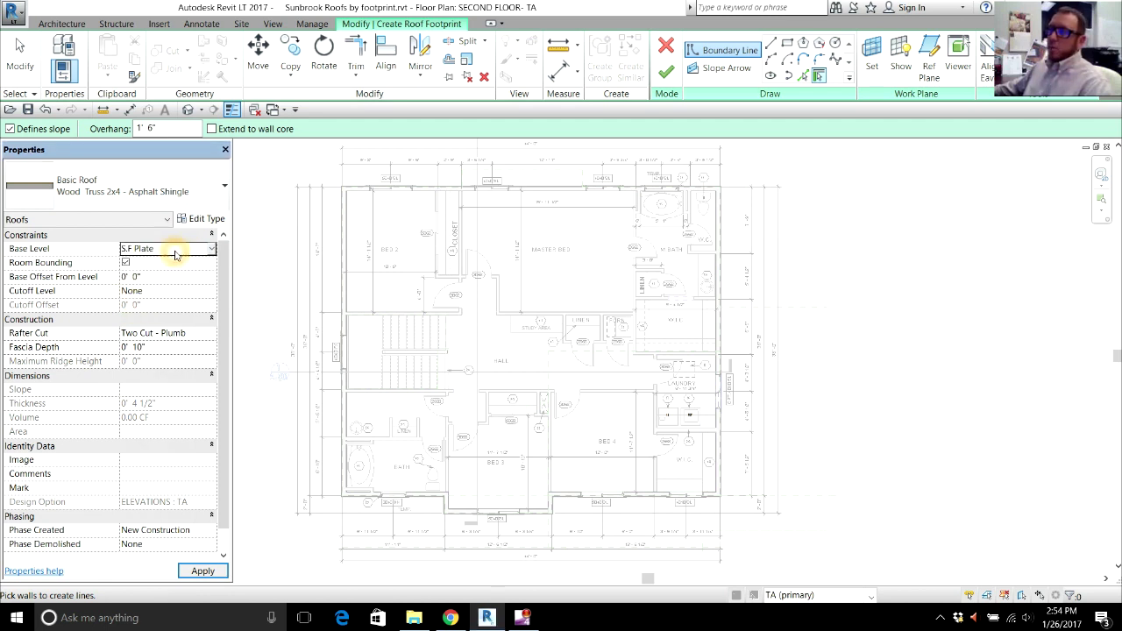
{"action": "left_click", "coordinate": [186, 252]}
{"action": "left_click", "coordinate": [179, 291]}
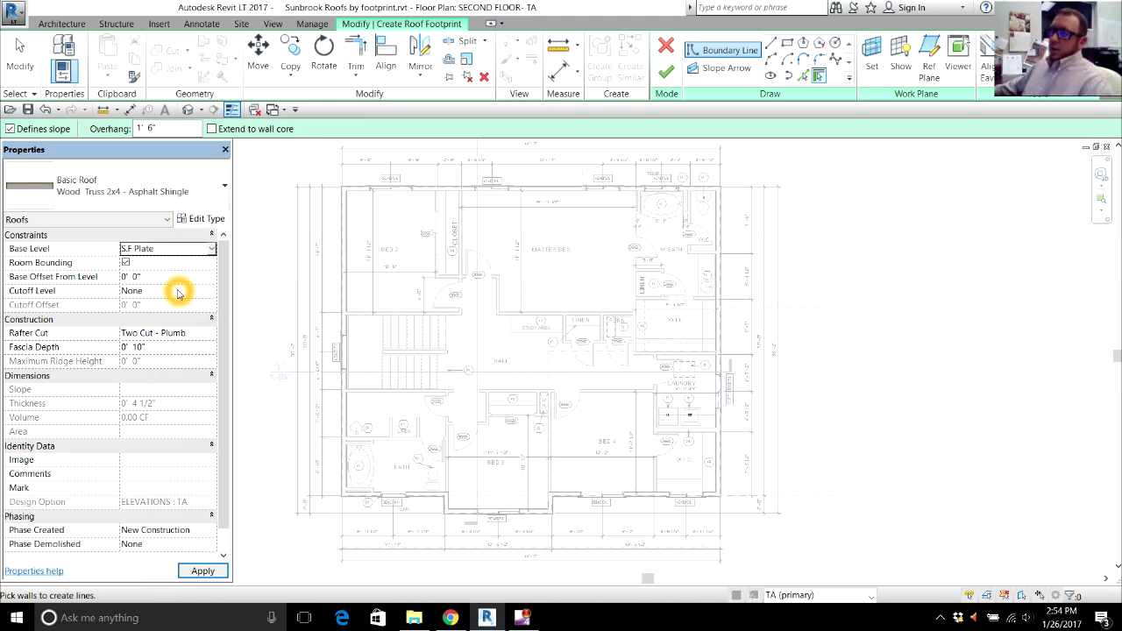
{"action": "left_click", "coordinate": [165, 349]}
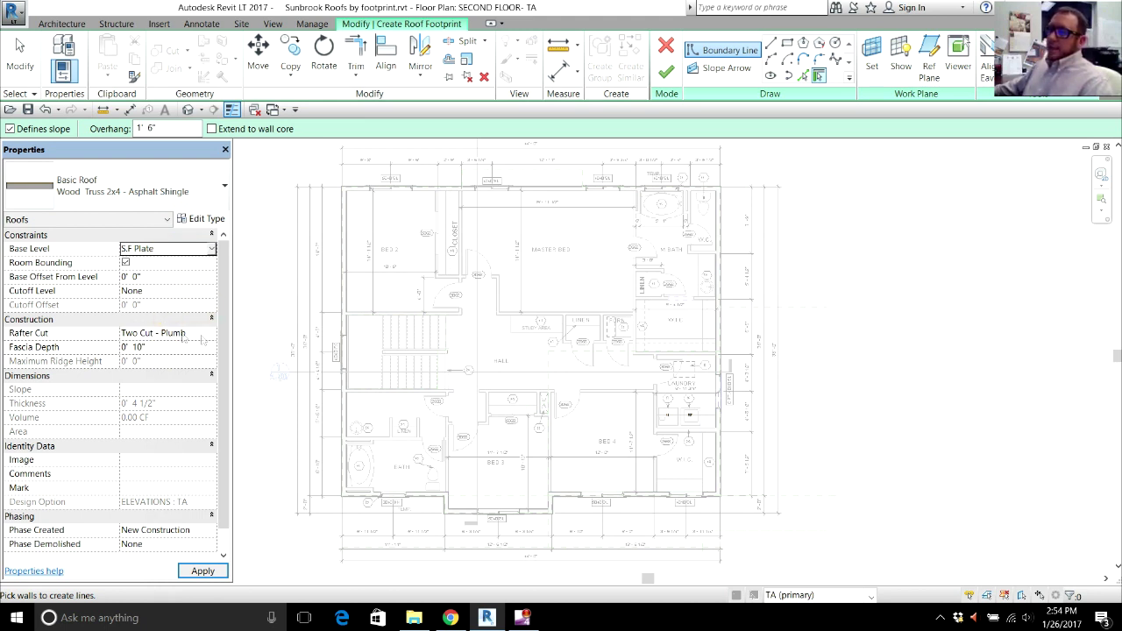
{"action": "left_click", "coordinate": [163, 335]}
{"action": "left_click", "coordinate": [149, 349]}
{"action": "left_click", "coordinate": [269, 351]}
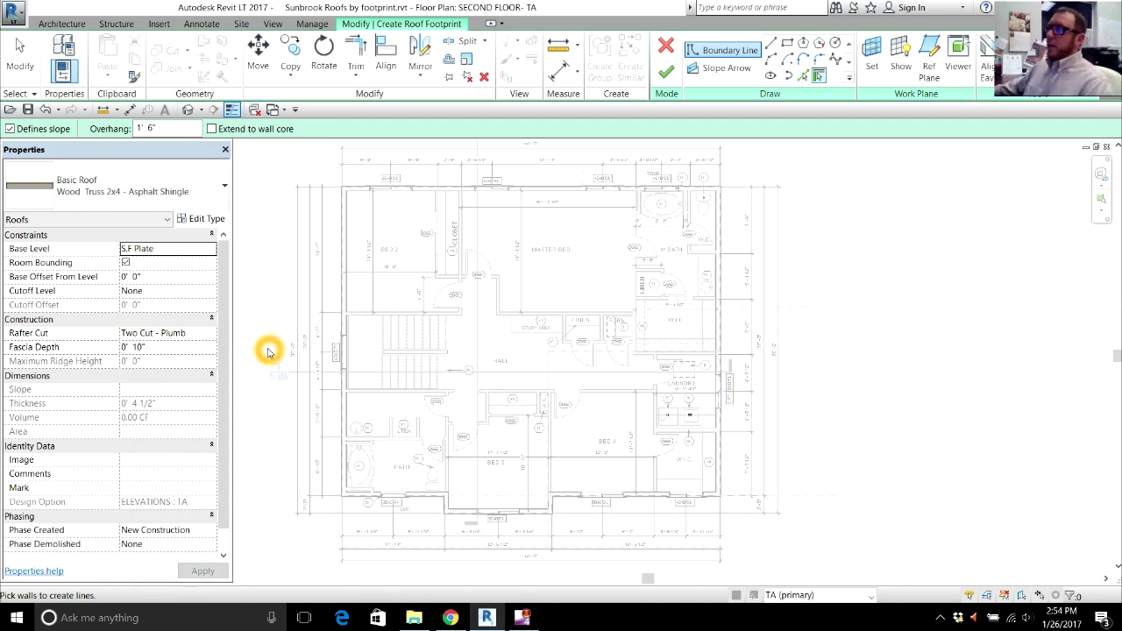
Keep the roof overhang at 1' 6" in the options bar.
{"action": "left_click", "coordinate": [305, 213]}
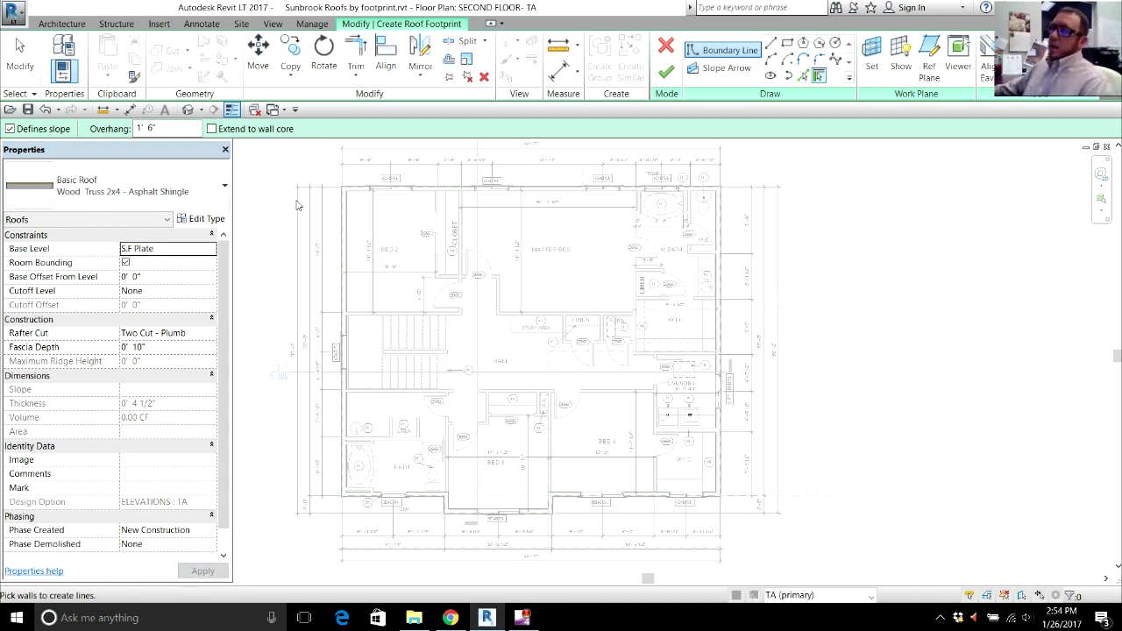
{"action": "left_click", "coordinate": [167, 130]}
{"action": "left_click", "coordinate": [154, 129]}
{"action": "left_click", "coordinate": [157, 129]}
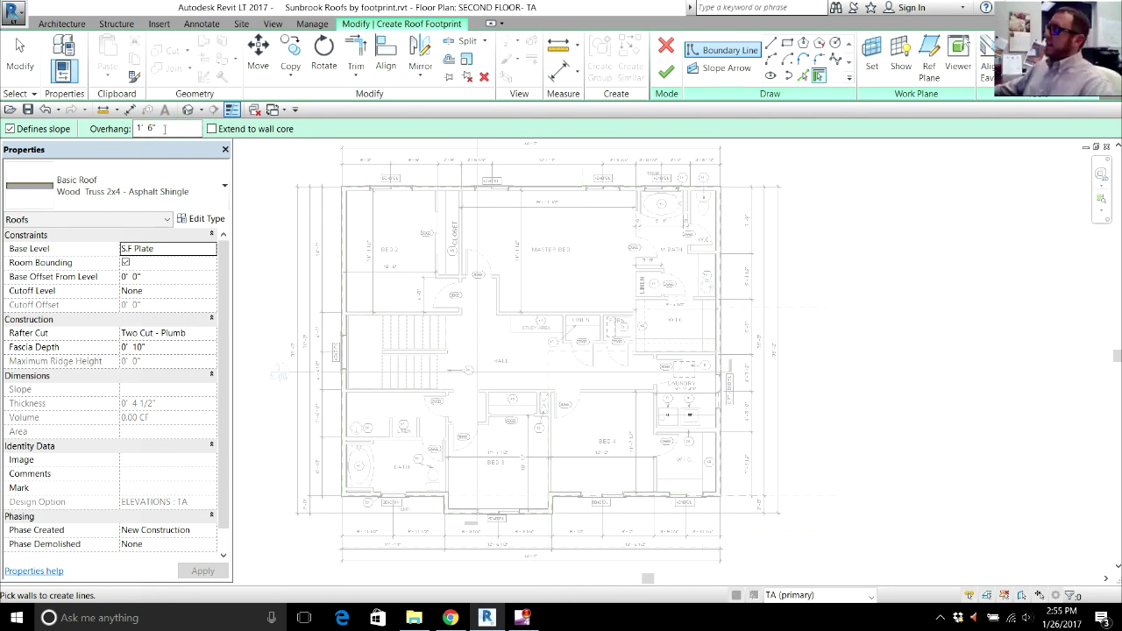
Pick the top, right, bottom-right and left exterior walls as roof boundary lines.
{"action": "left_click", "coordinate": [820, 77]}
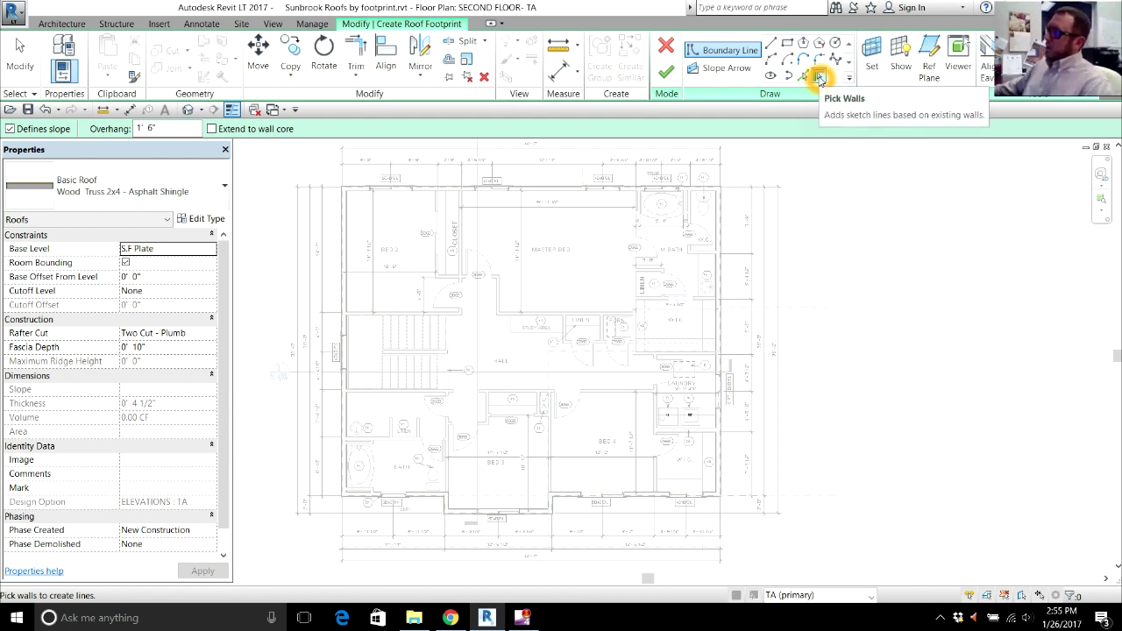
{"action": "left_click", "coordinate": [820, 77]}
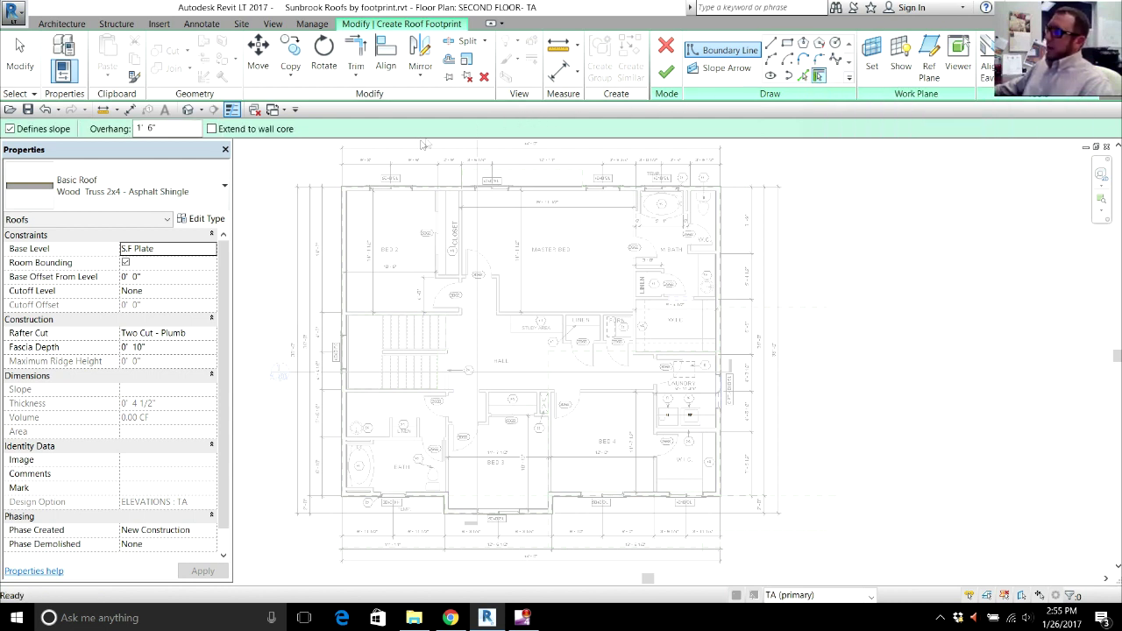
{"action": "left_click", "coordinate": [428, 190]}
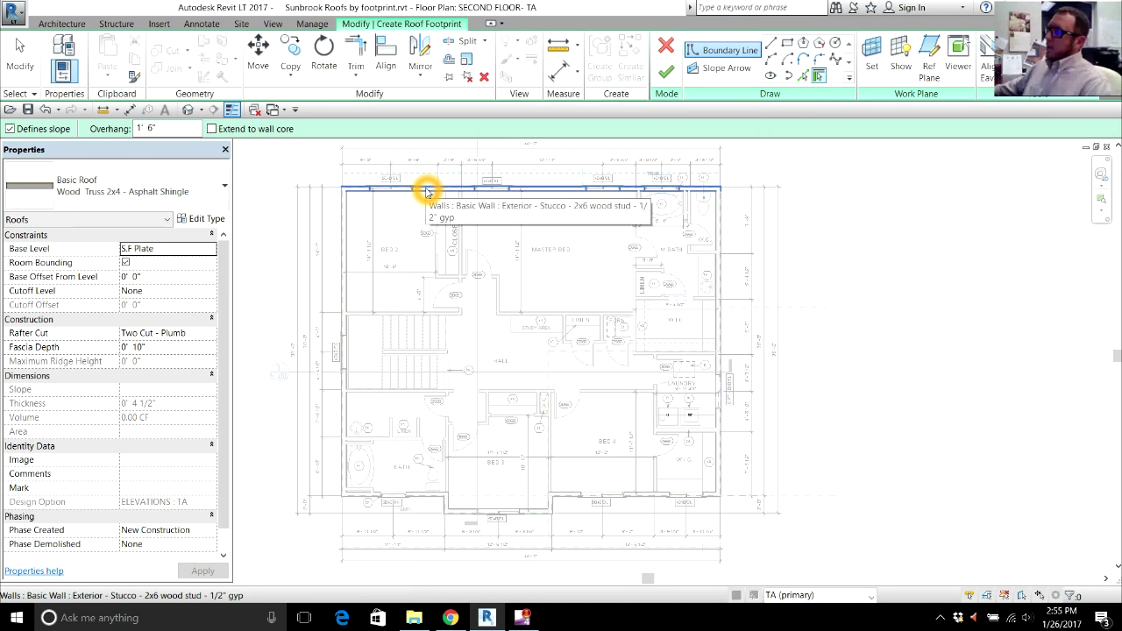
{"action": "left_click", "coordinate": [423, 174]}
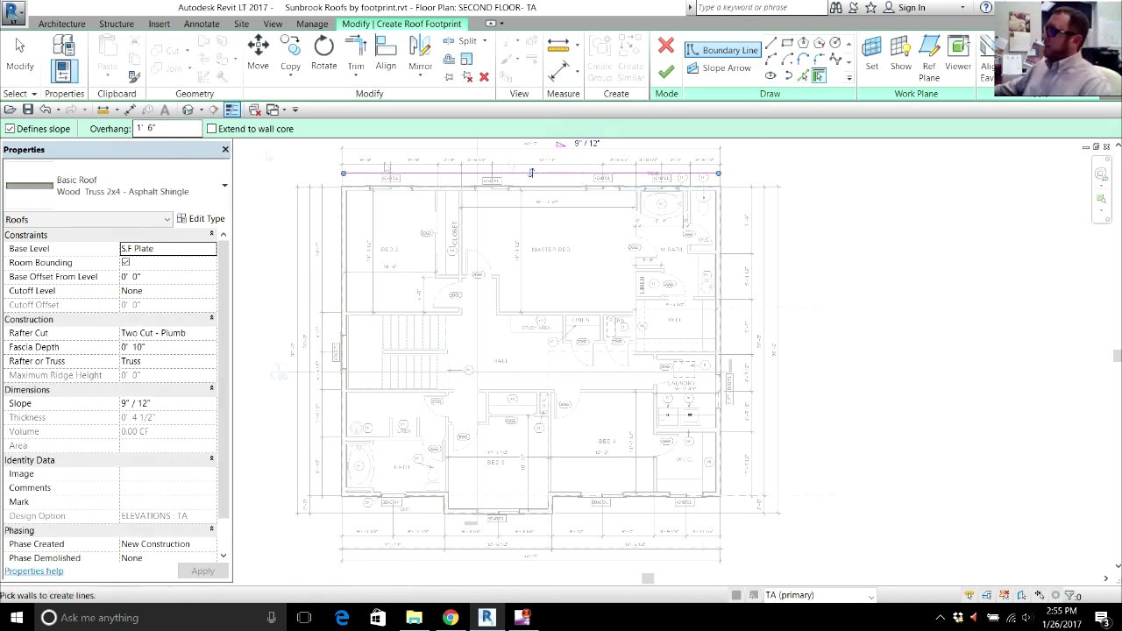
{"action": "left_click", "coordinate": [727, 232]}
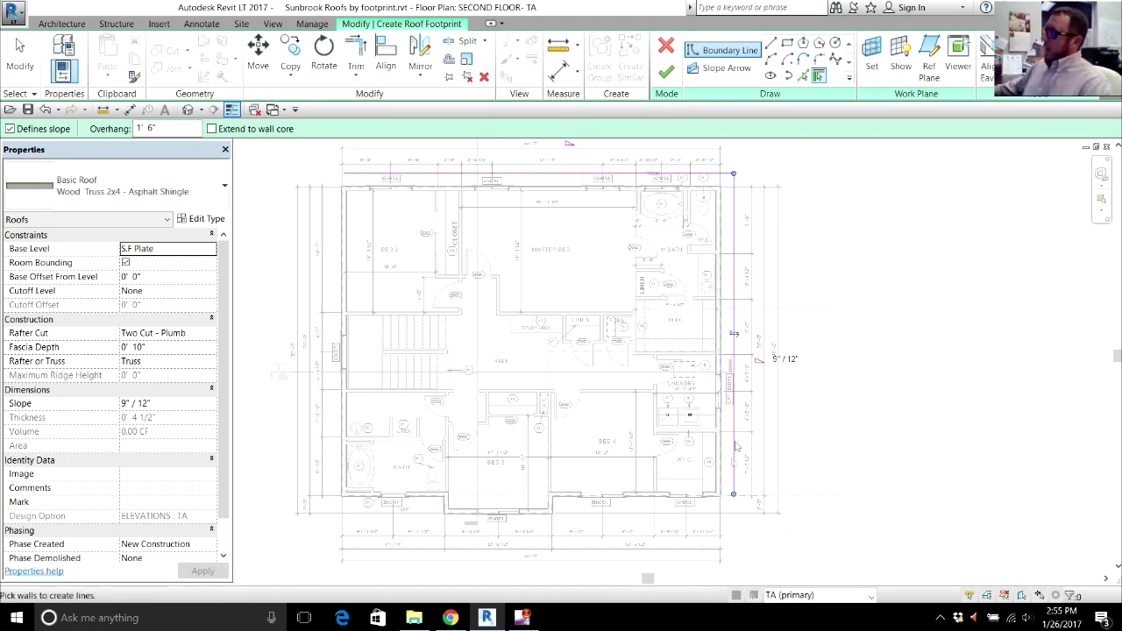
{"action": "left_click", "coordinate": [662, 497]}
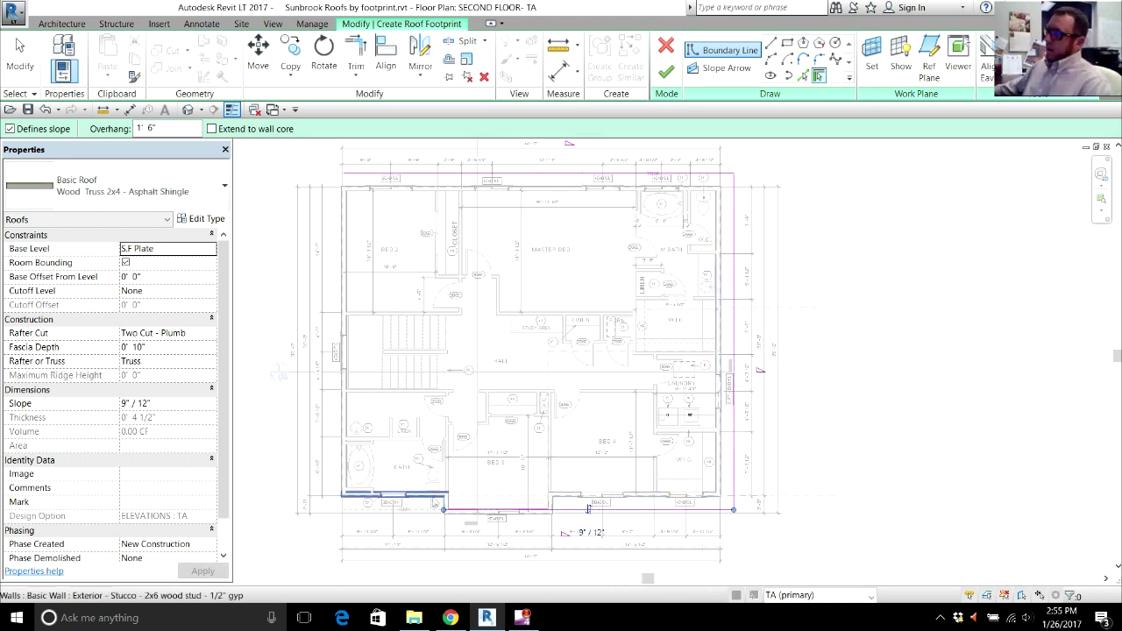
{"action": "left_click", "coordinate": [351, 454]}
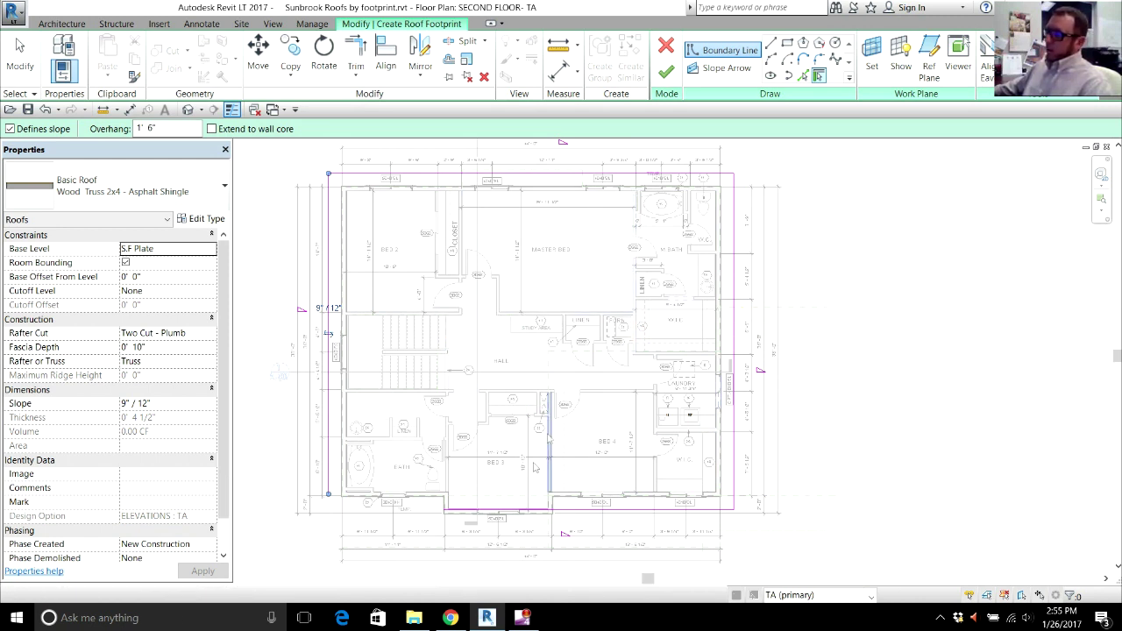
Trim the boundary lines into clean corners with TR (Trim/Extend to Corner).
{"action": "key", "text": "t"}
{"action": "key", "text": "r"}
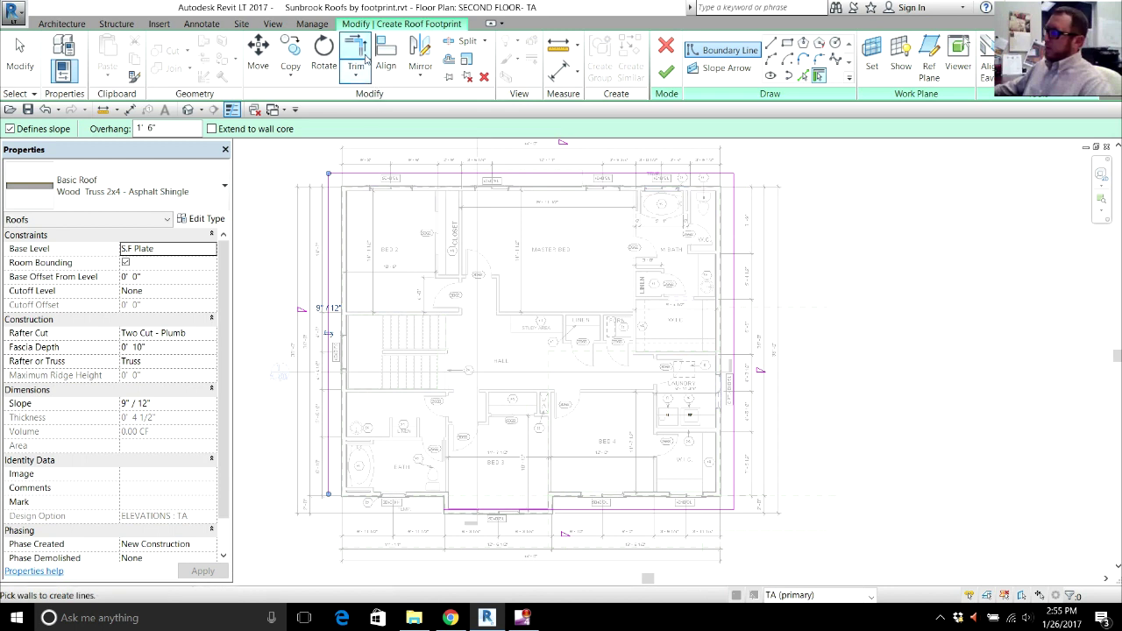
{"action": "left_click", "coordinate": [556, 508]}
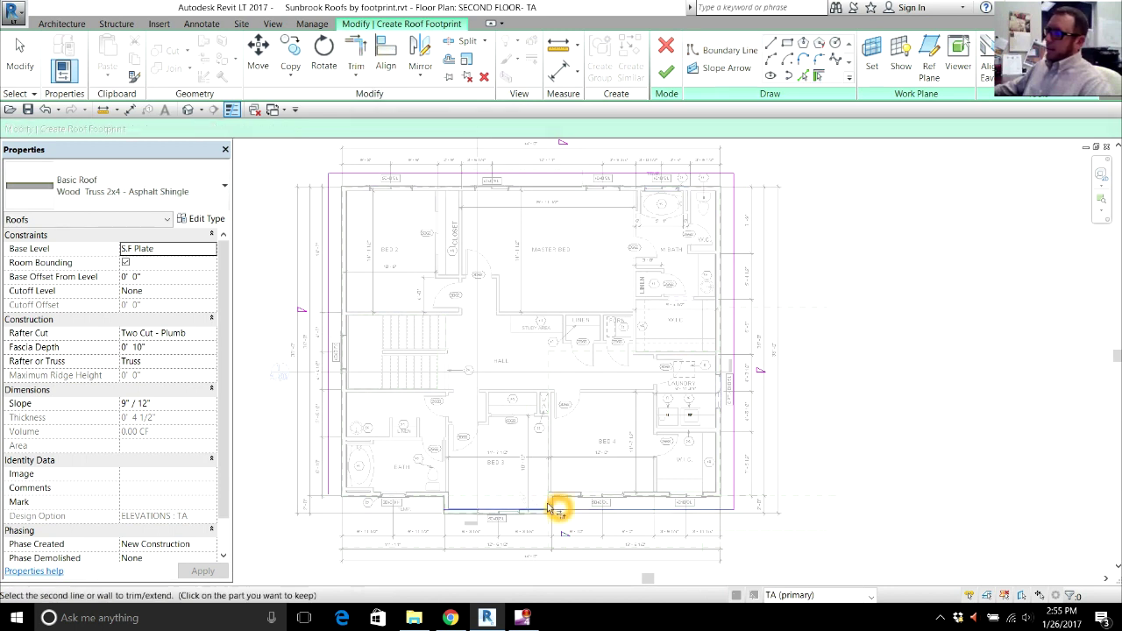
{"action": "left_click", "coordinate": [330, 424]}
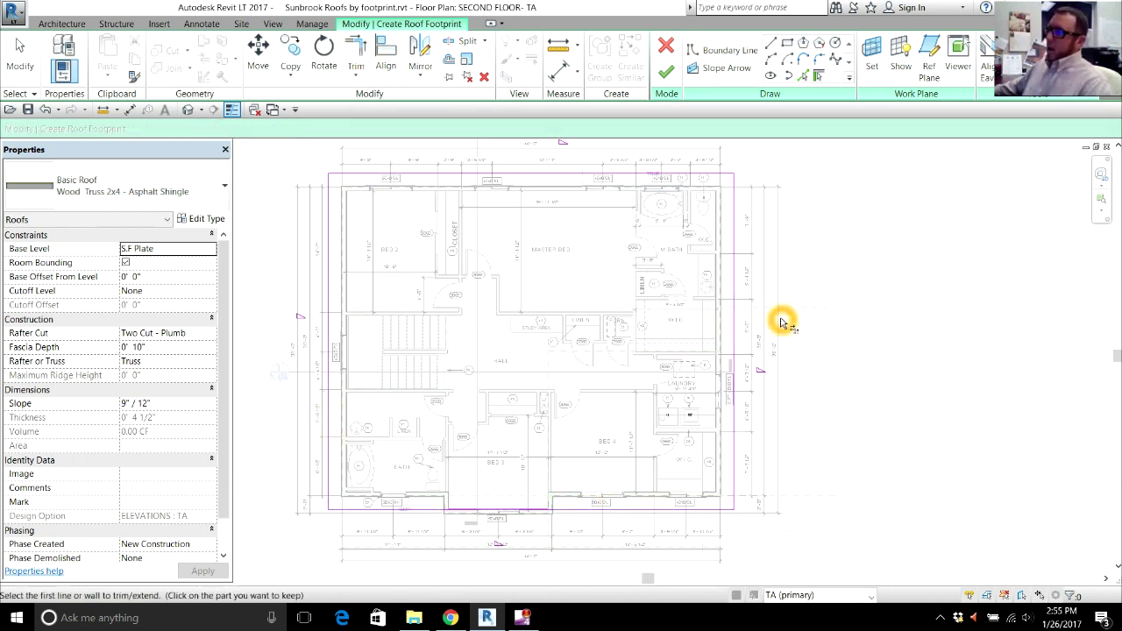
{"action": "left_click", "coordinate": [409, 207]}
{"action": "left_click", "coordinate": [345, 293]}
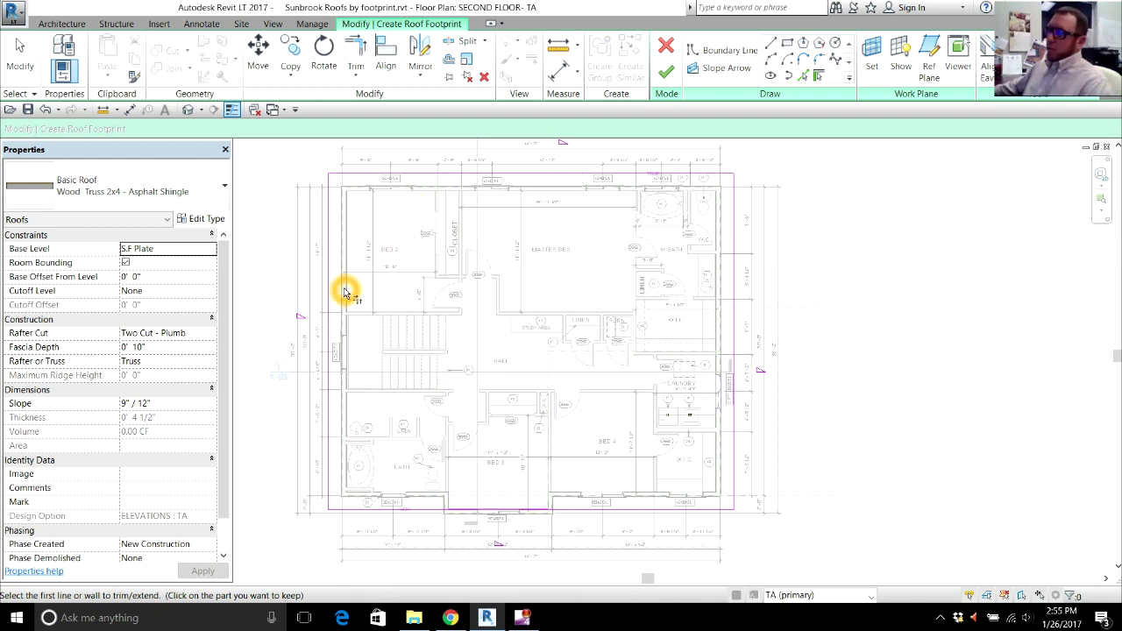
Check the left footprint line's 9"/12" slope value.
{"action": "key", "text": "Escape"}
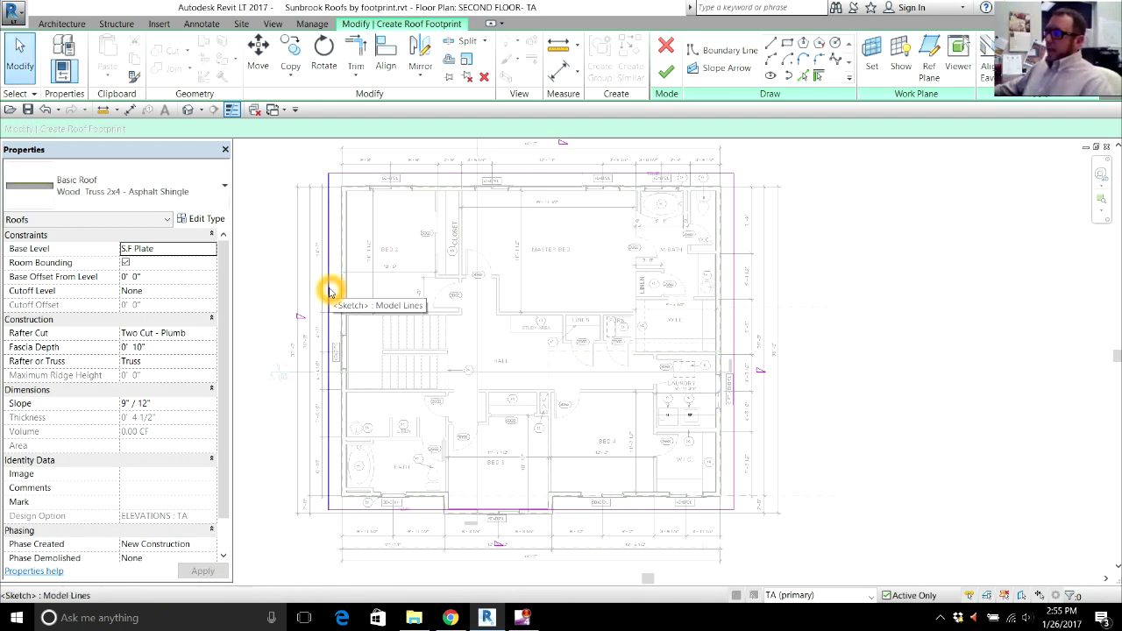
{"action": "left_click", "coordinate": [328, 453]}
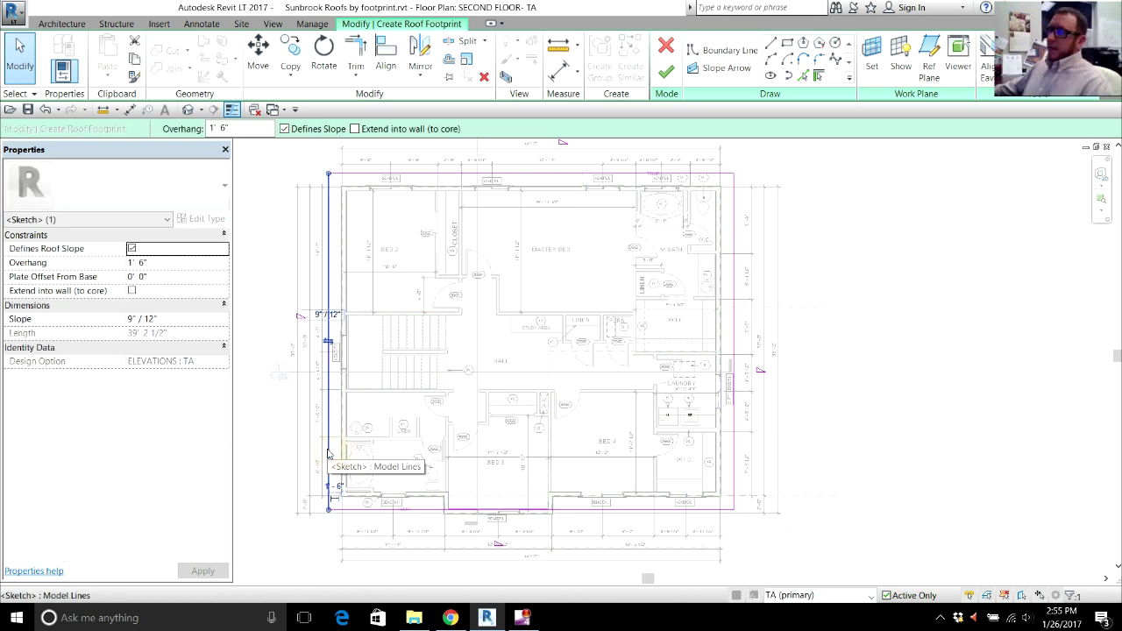
{"action": "left_click", "coordinate": [143, 323]}
{"action": "left_click", "coordinate": [340, 337]}
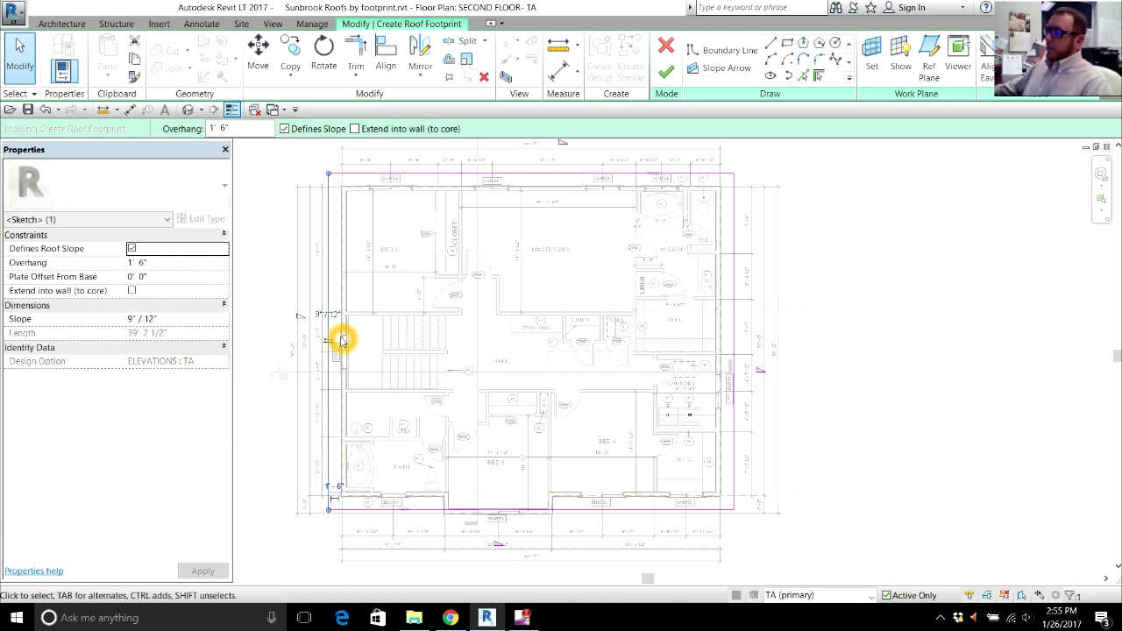
{"action": "left_click", "coordinate": [842, 426]}
Set the roof slope to 4"/12" and finish the footprint to create the roof.
{"action": "left_click", "coordinate": [173, 402]}
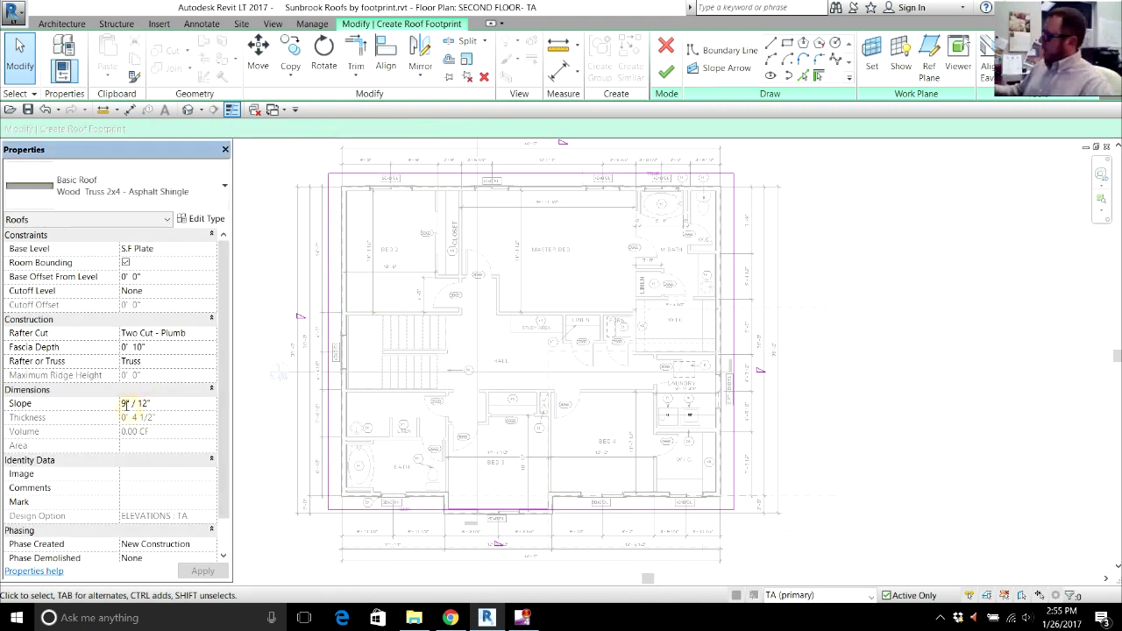
{"action": "type", "text": "4"}
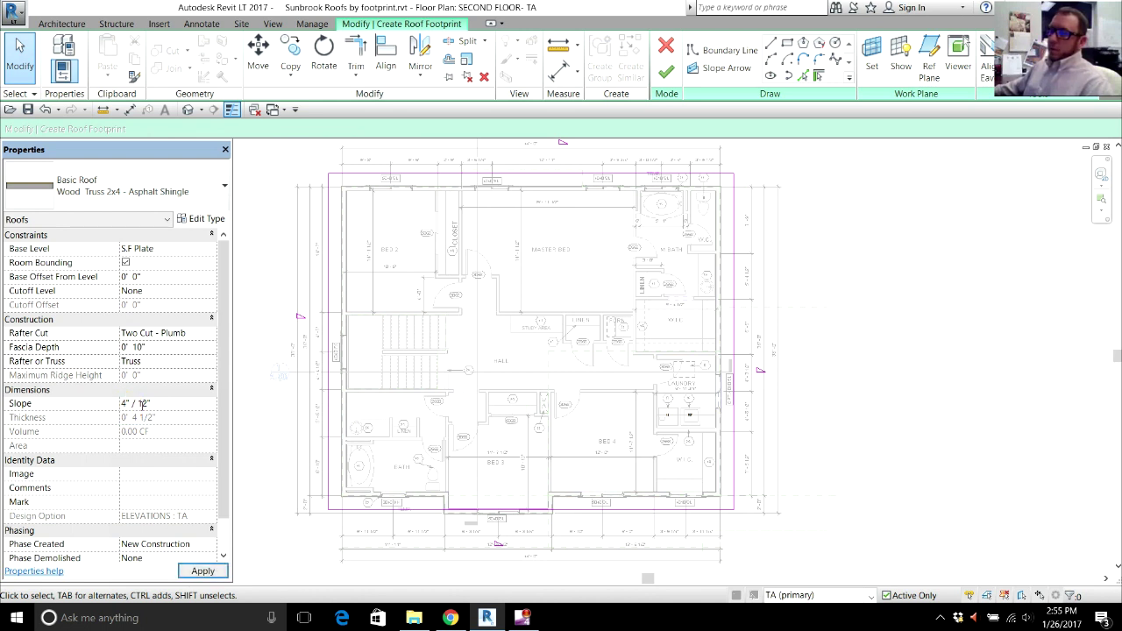
{"action": "left_click", "coordinate": [200, 571]}
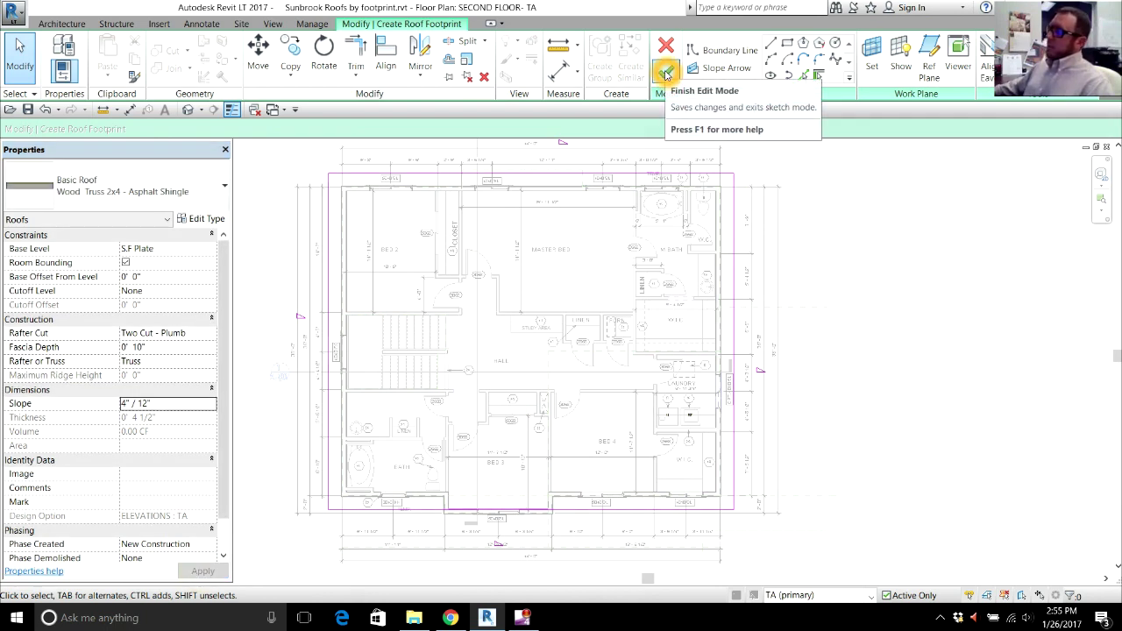
{"action": "left_click", "coordinate": [667, 72]}
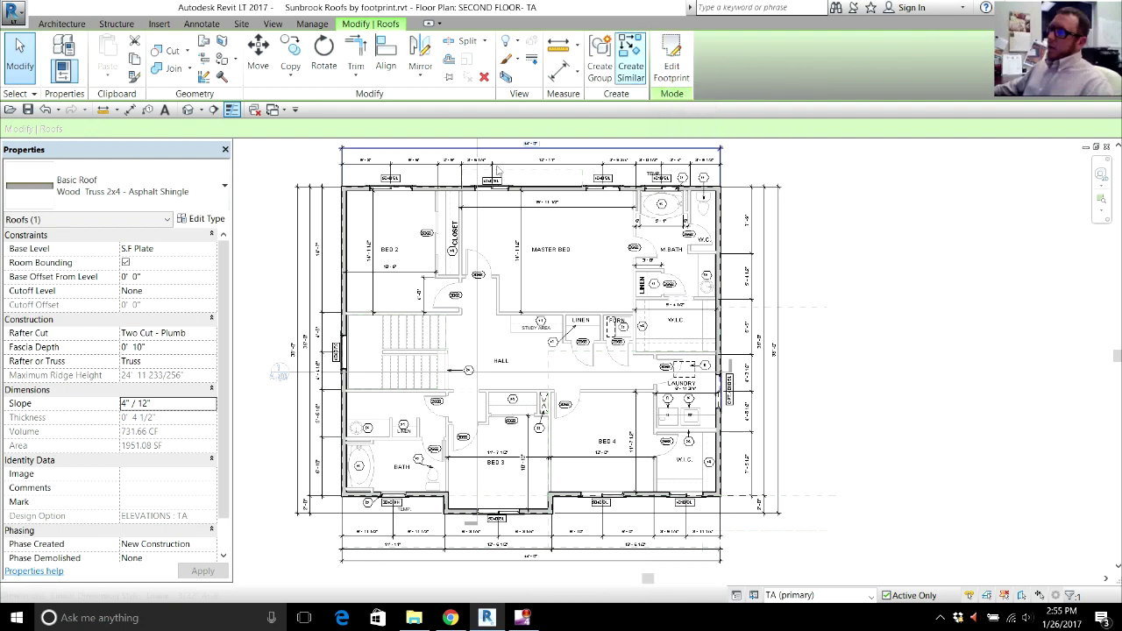
Inspect the new hipped roof and the dormer gable wall in the default 3D view.
{"action": "left_click", "coordinate": [188, 109]}
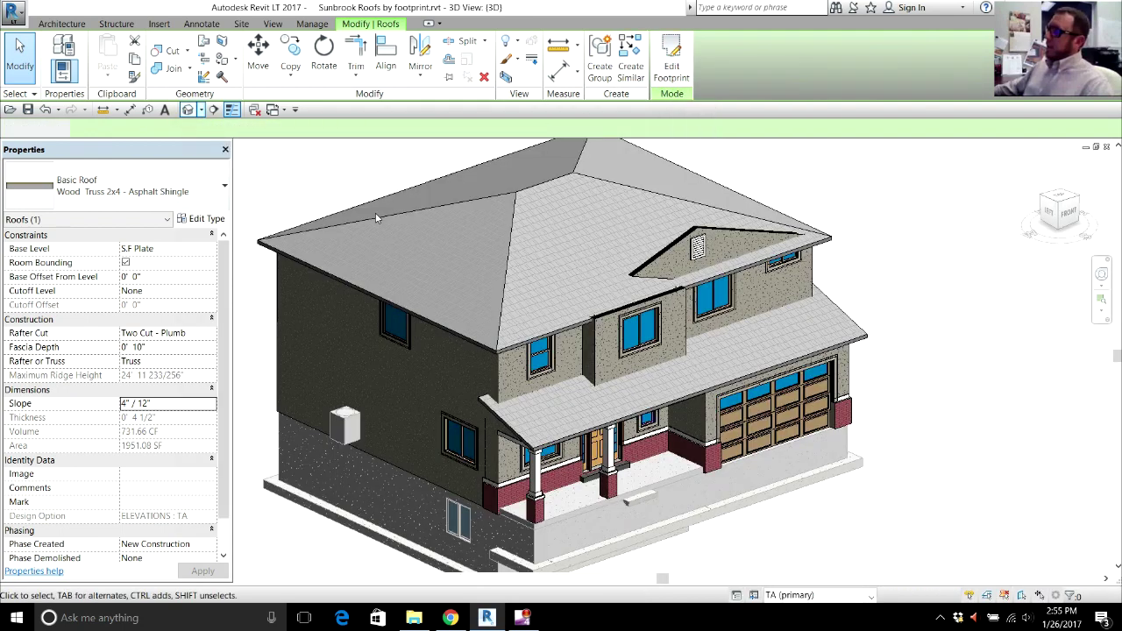
{"action": "left_click", "coordinate": [508, 234]}
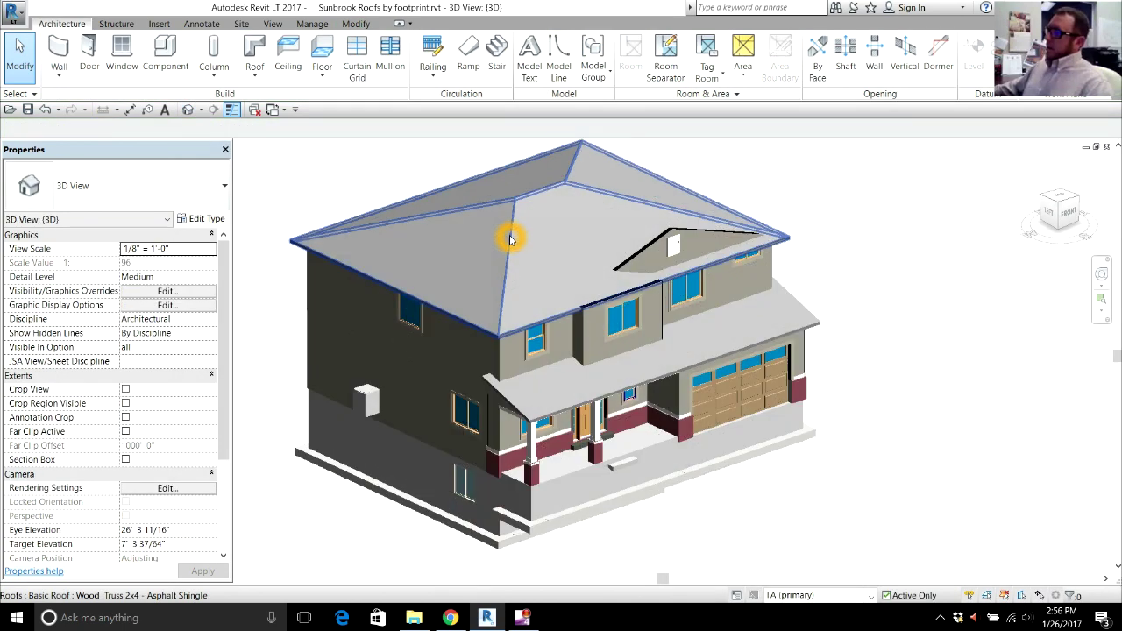
{"action": "scroll", "coordinate": [513, 245], "scroll_direction": "up", "scroll_amount": 3}
{"action": "scroll", "coordinate": [513, 244], "scroll_direction": "up", "scroll_amount": 1}
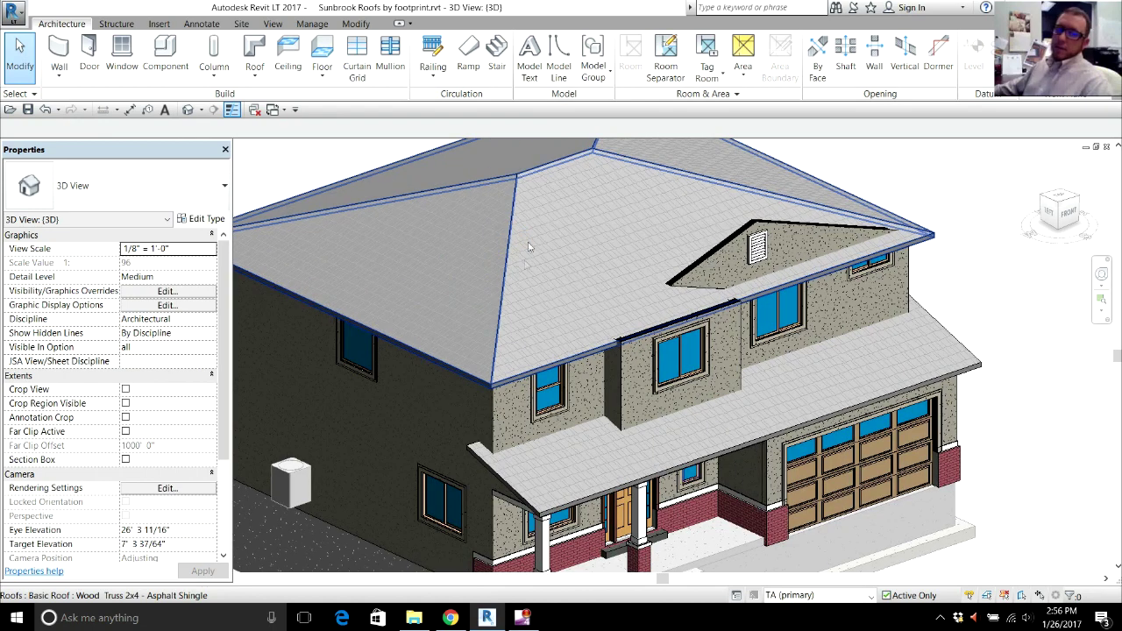
{"action": "scroll", "coordinate": [513, 255], "scroll_direction": "down", "scroll_amount": 2}
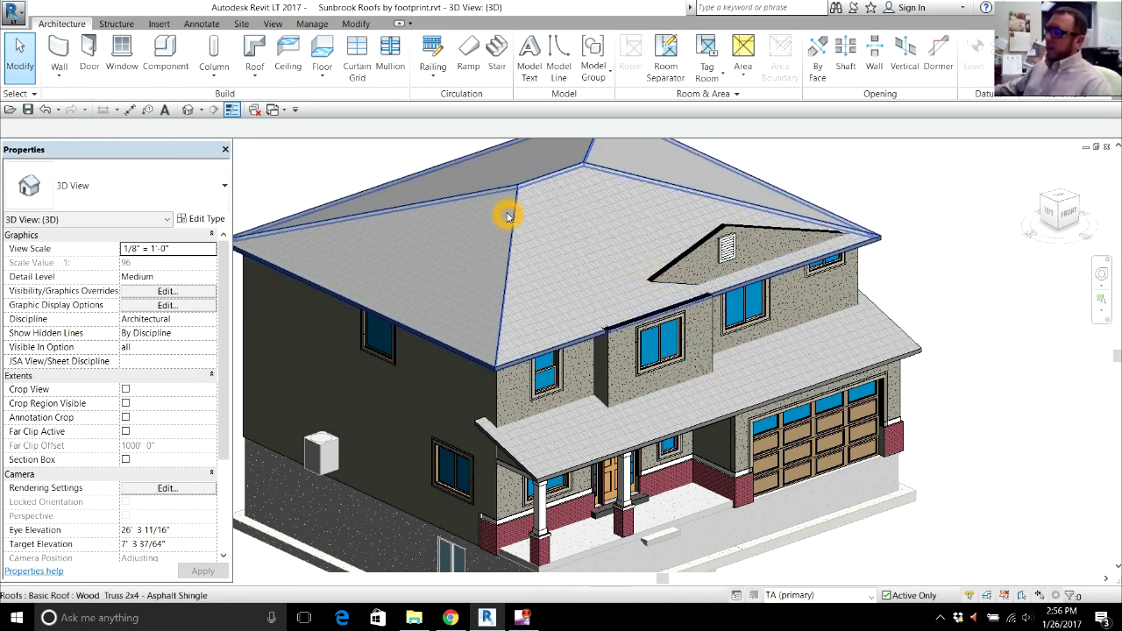
{"action": "left_click", "coordinate": [691, 252]}
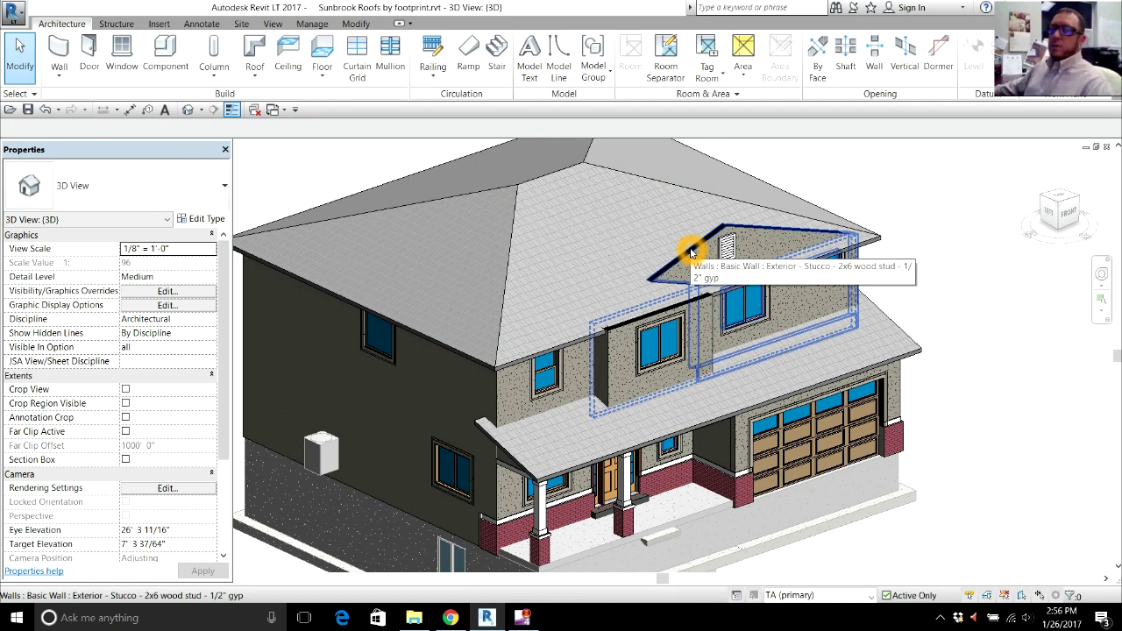
{"action": "key", "text": "Escape"}
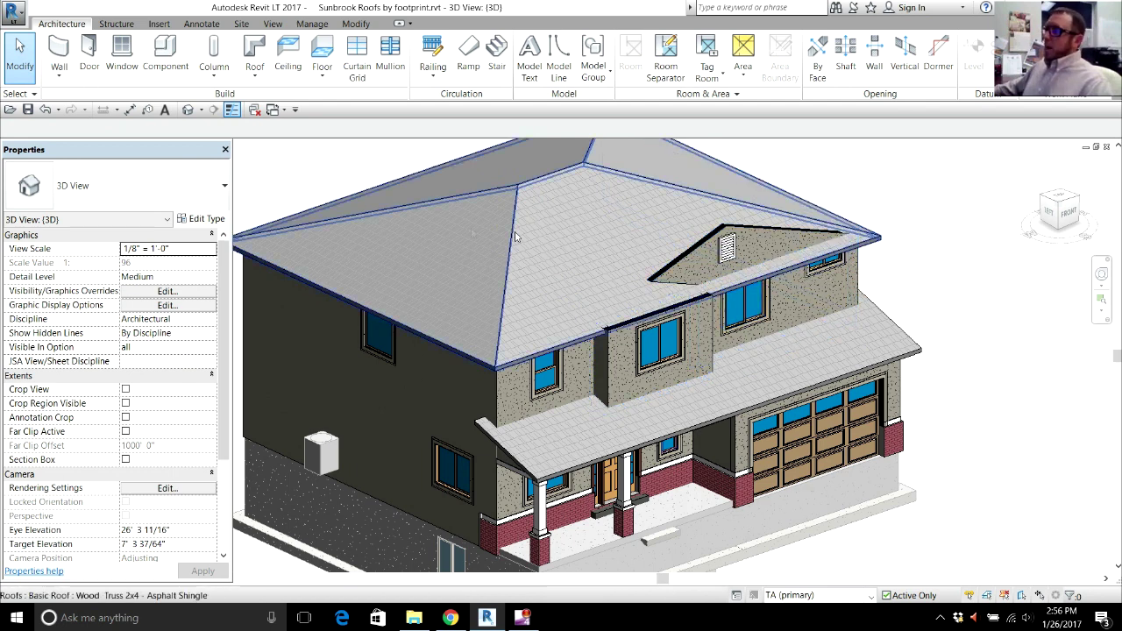
{"action": "left_click", "coordinate": [273, 110]}
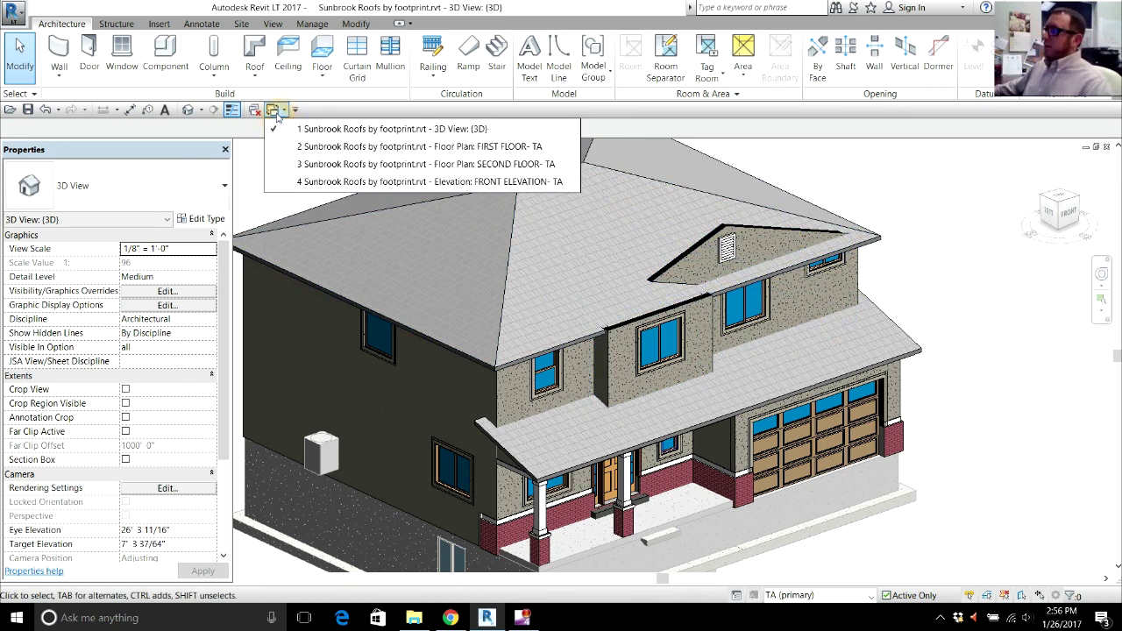
On SECOND FLOOR- TA, start another roof footprint based at S.F Plate.
{"action": "left_click", "coordinate": [425, 165]}
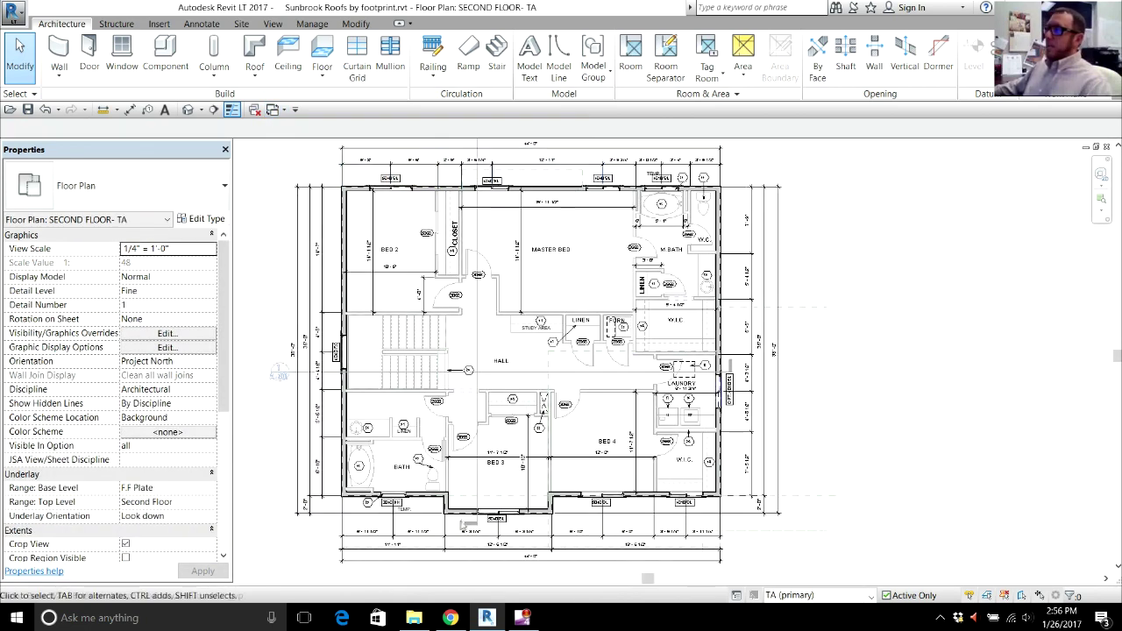
{"action": "scroll", "coordinate": [389, 520], "scroll_direction": "up", "scroll_amount": 3}
{"action": "left_click", "coordinate": [255, 48]}
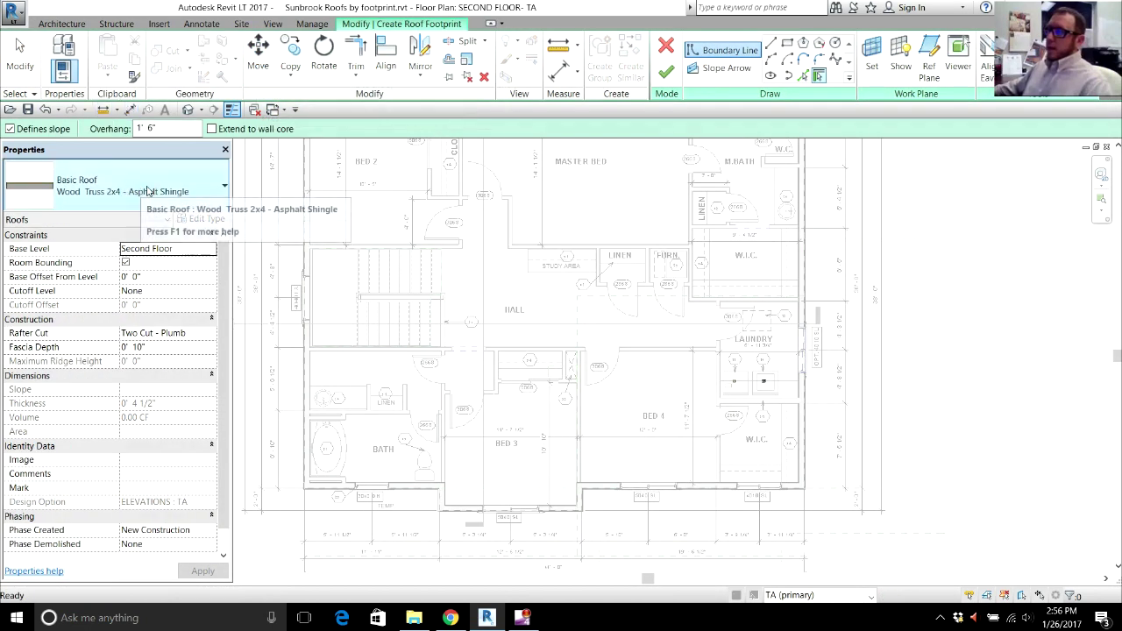
{"action": "left_click", "coordinate": [194, 251]}
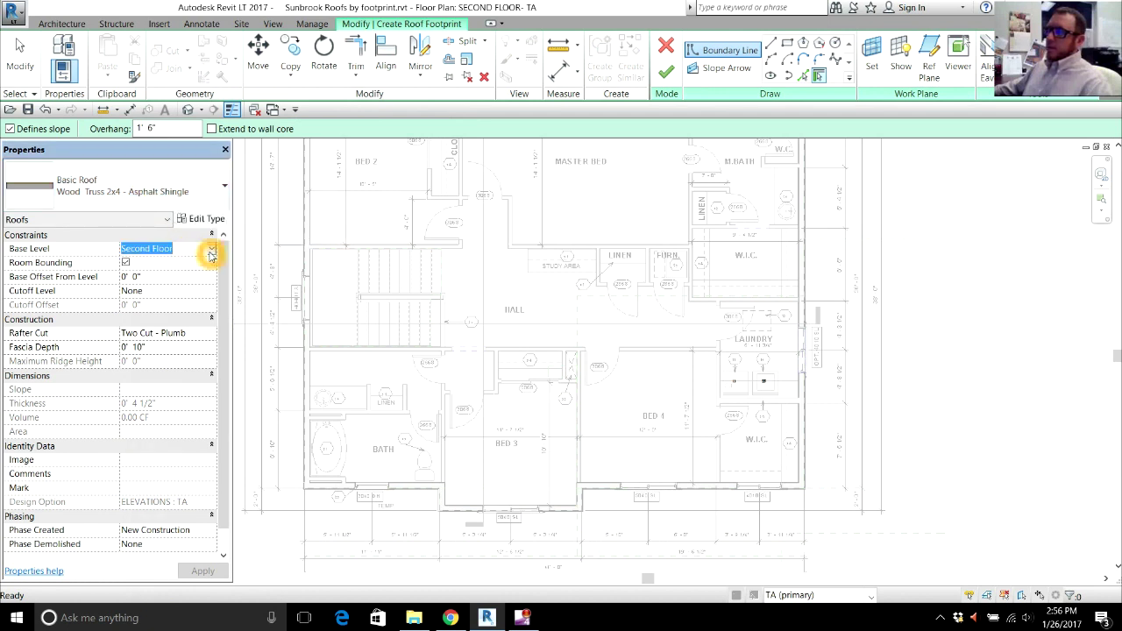
{"action": "left_click", "coordinate": [211, 254]}
{"action": "scroll", "coordinate": [150, 289], "scroll_direction": "down", "scroll_amount": 1}
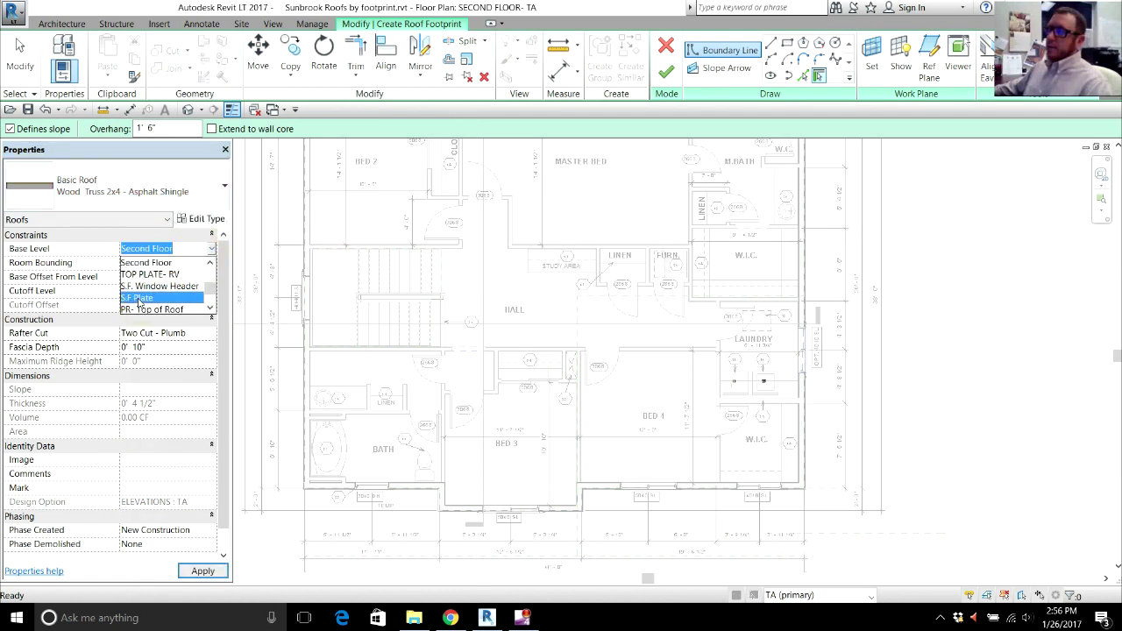
{"action": "left_click", "coordinate": [138, 298]}
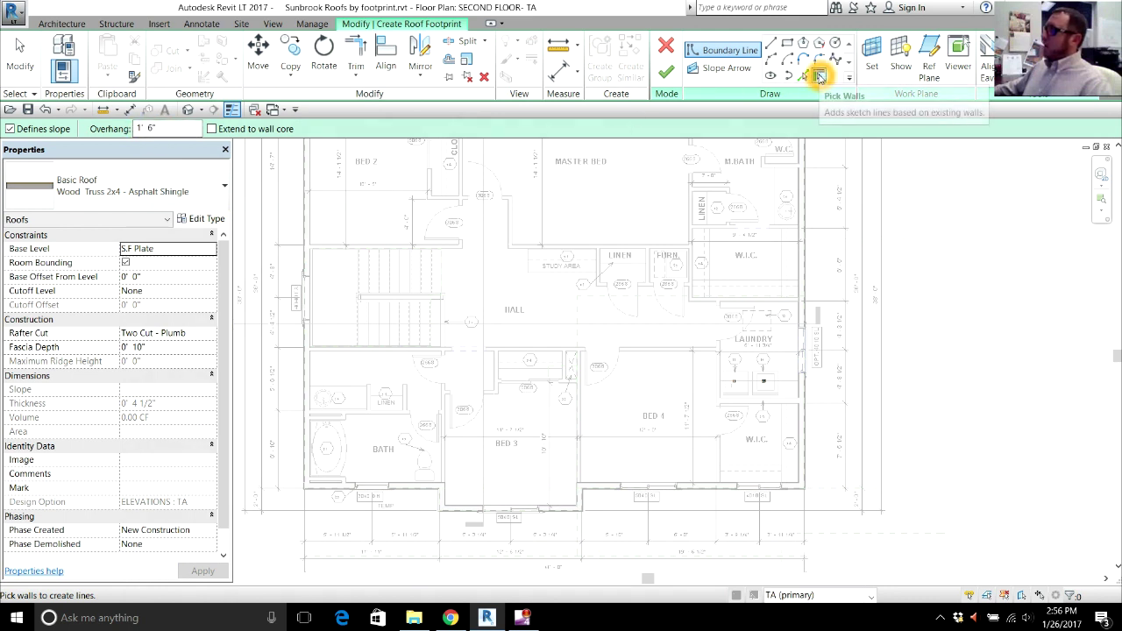
Pick the Bed 3 walls and draw the back edge line toward Bed 1.
{"action": "left_click", "coordinate": [446, 507]}
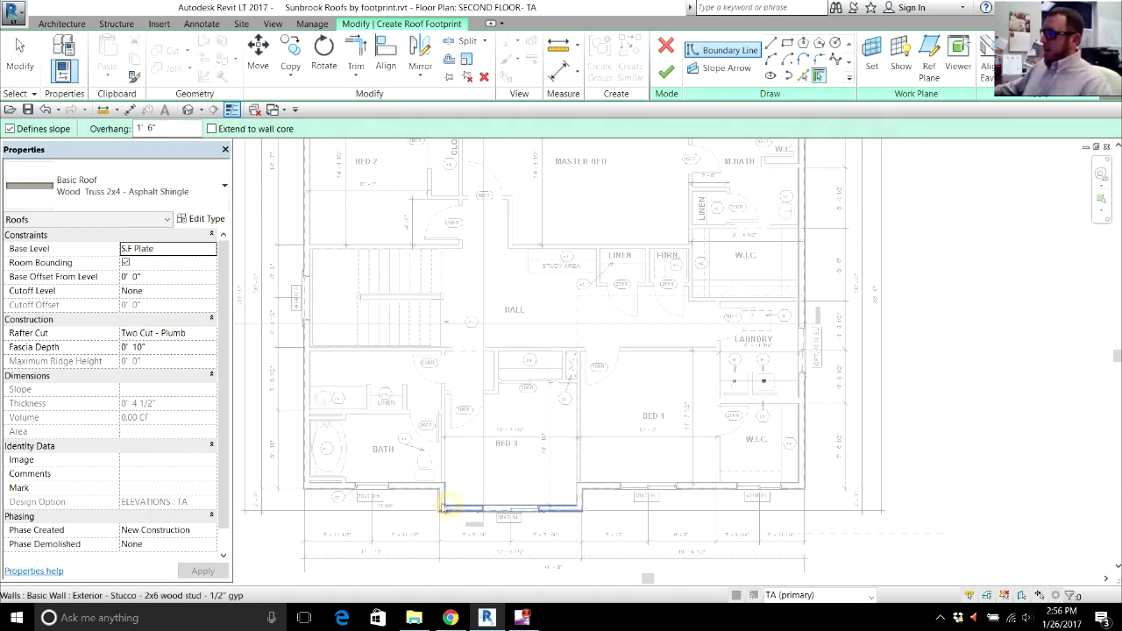
{"action": "left_click", "coordinate": [436, 507]}
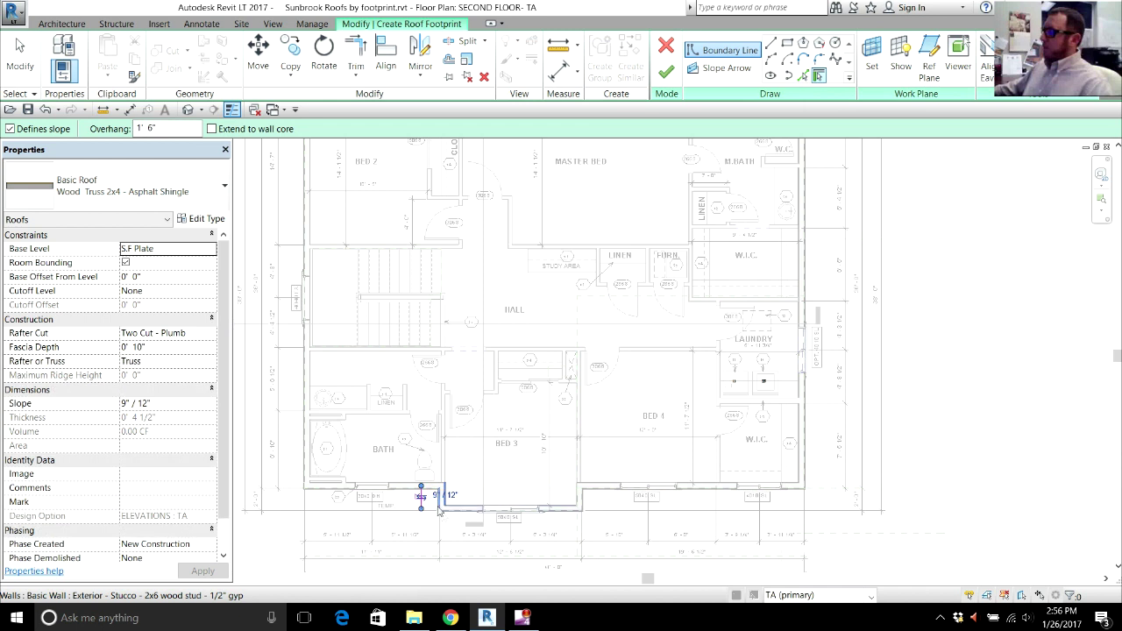
{"action": "left_click", "coordinate": [586, 502]}
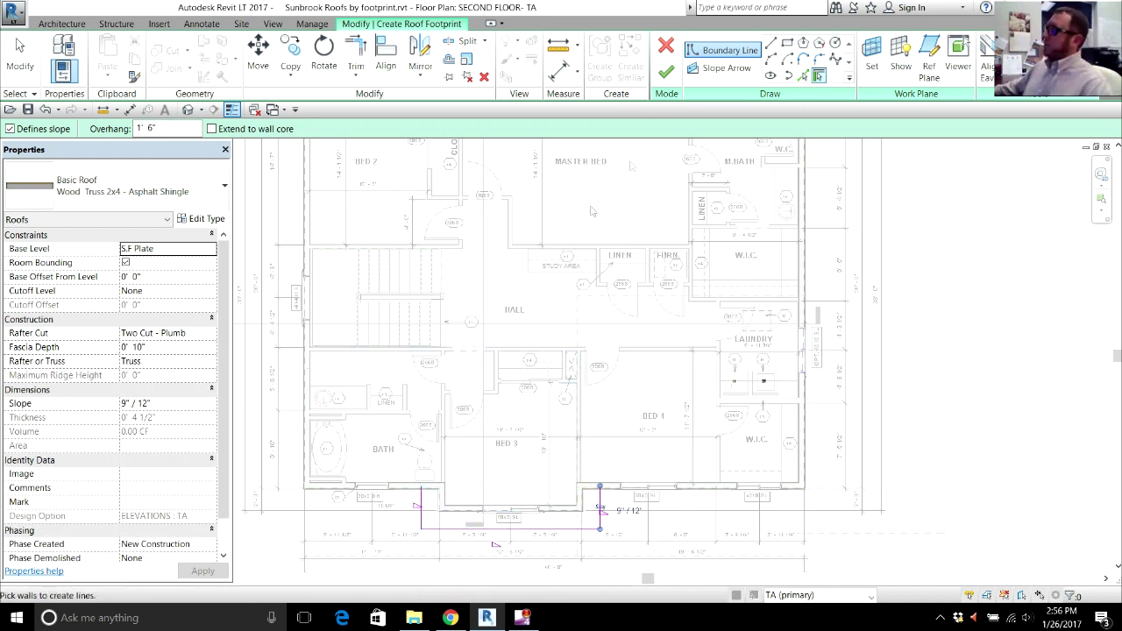
{"action": "left_click", "coordinate": [772, 46]}
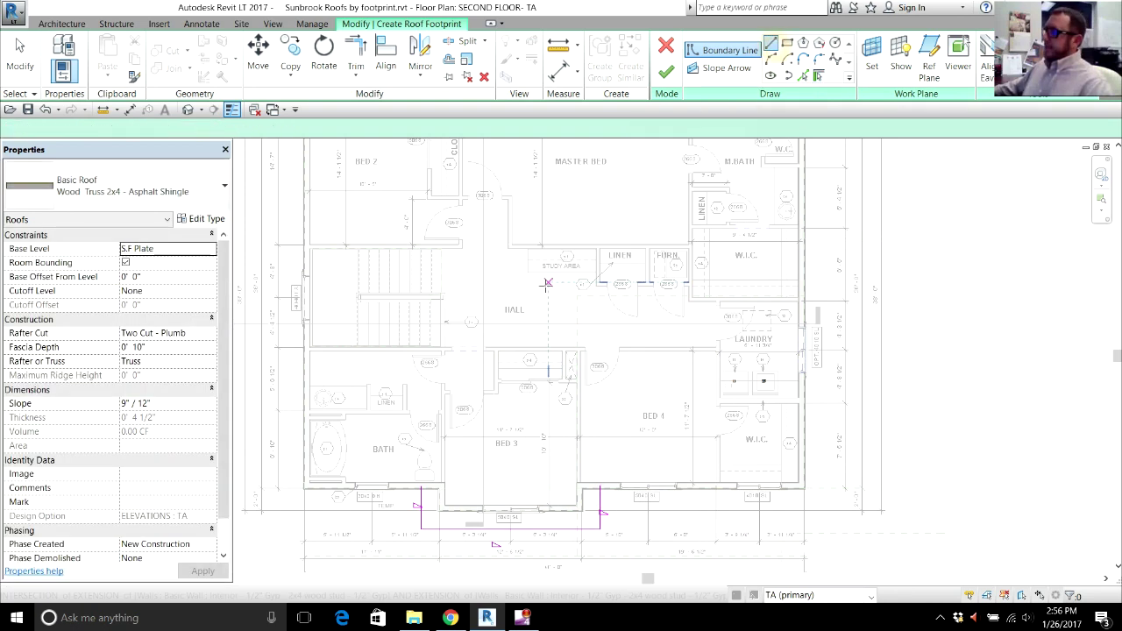
{"action": "left_click", "coordinate": [399, 363]}
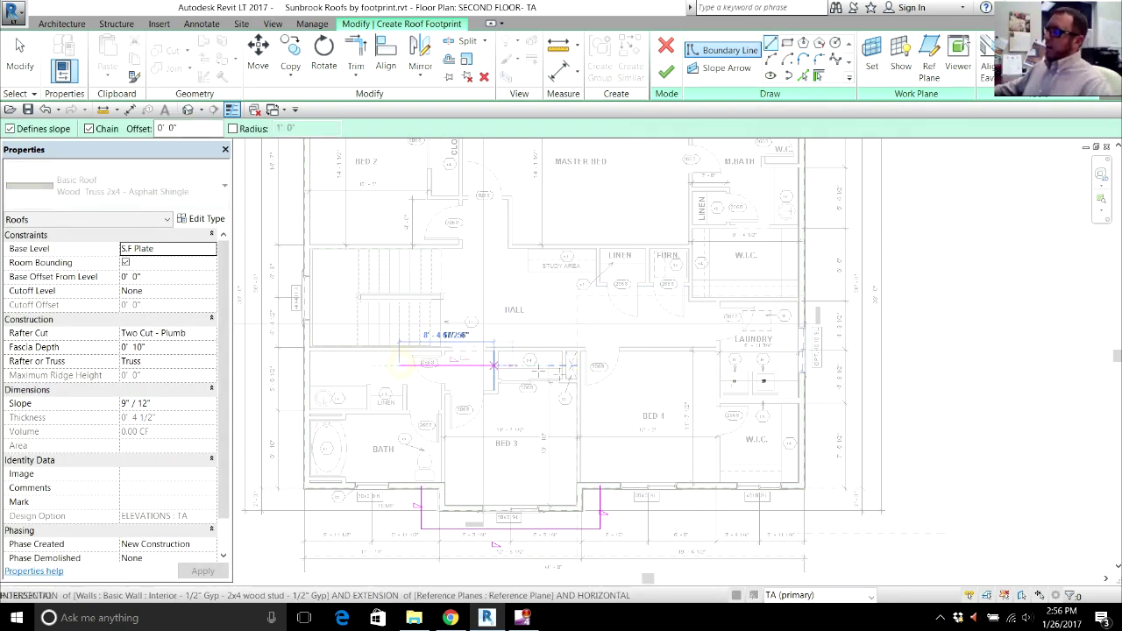
{"action": "left_click", "coordinate": [639, 365]}
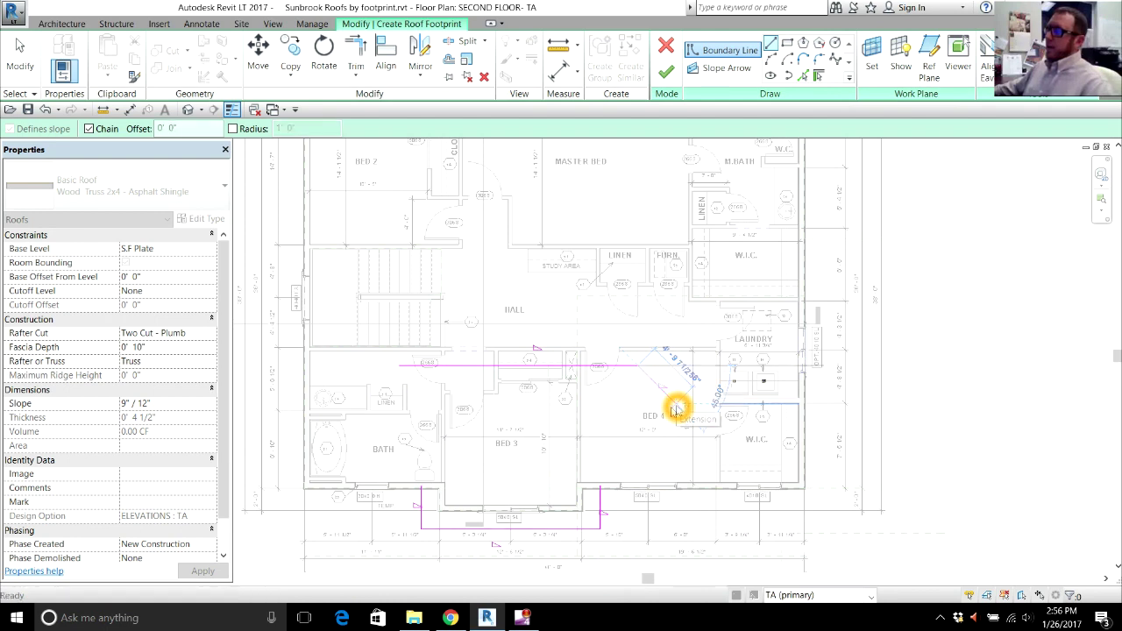
{"action": "key", "text": "Escape"}
{"action": "key", "text": "Escape"}
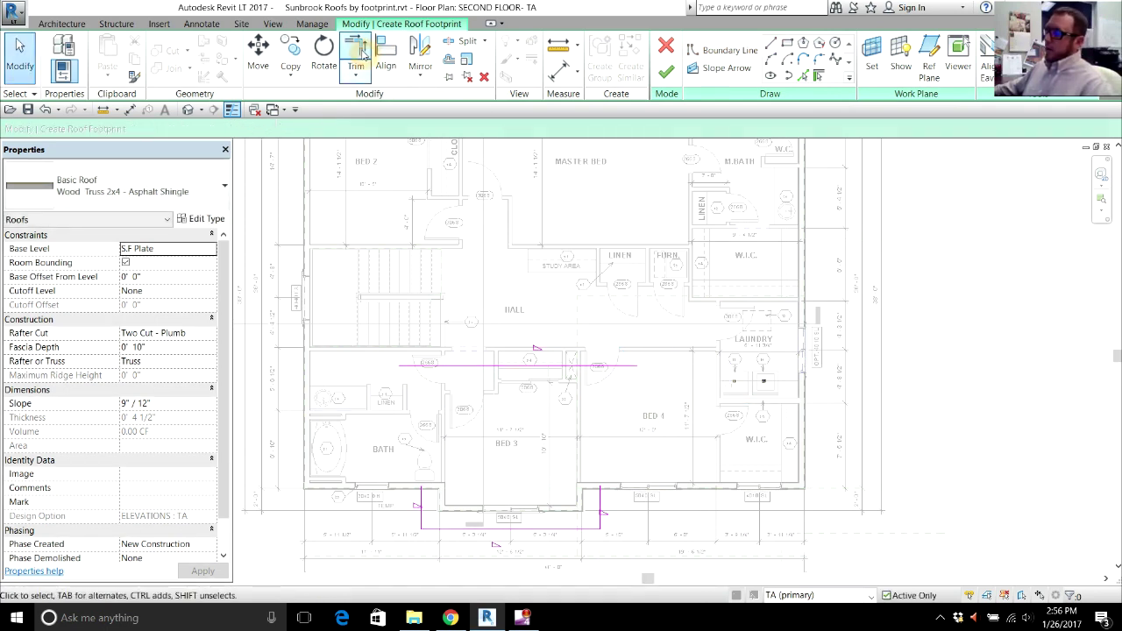
Trim both side lines to the back line to close the rectangle.
{"action": "left_click", "coordinate": [356, 60]}
{"action": "left_click", "coordinate": [421, 504]}
{"action": "left_click", "coordinate": [478, 367]}
{"action": "left_click", "coordinate": [599, 496]}
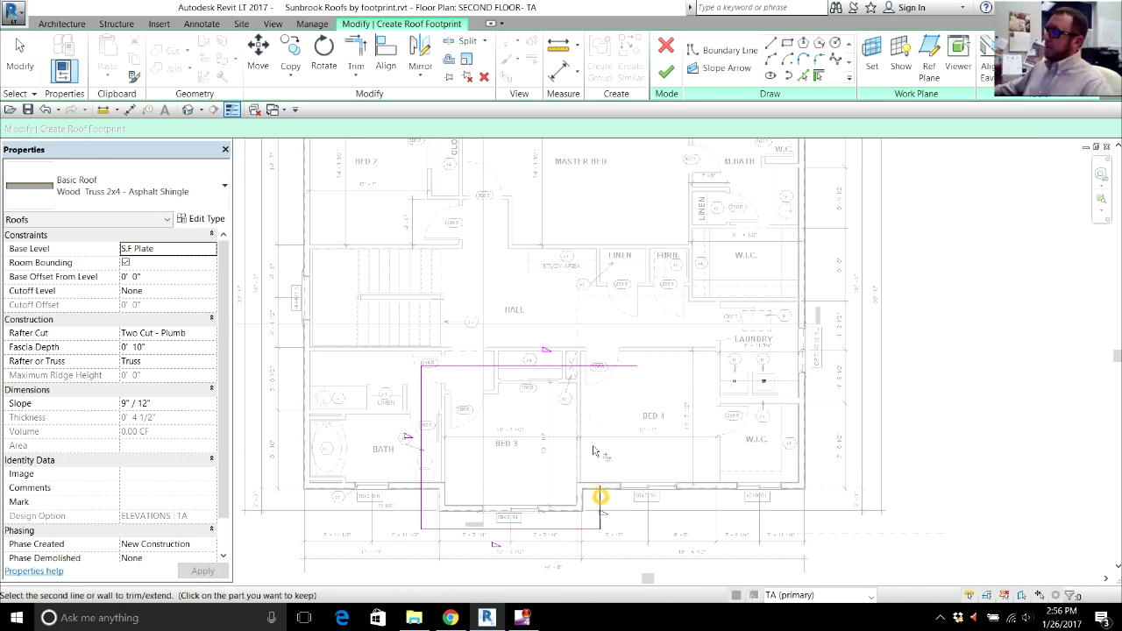
{"action": "left_click", "coordinate": [556, 369]}
{"action": "key", "text": "Escape"}
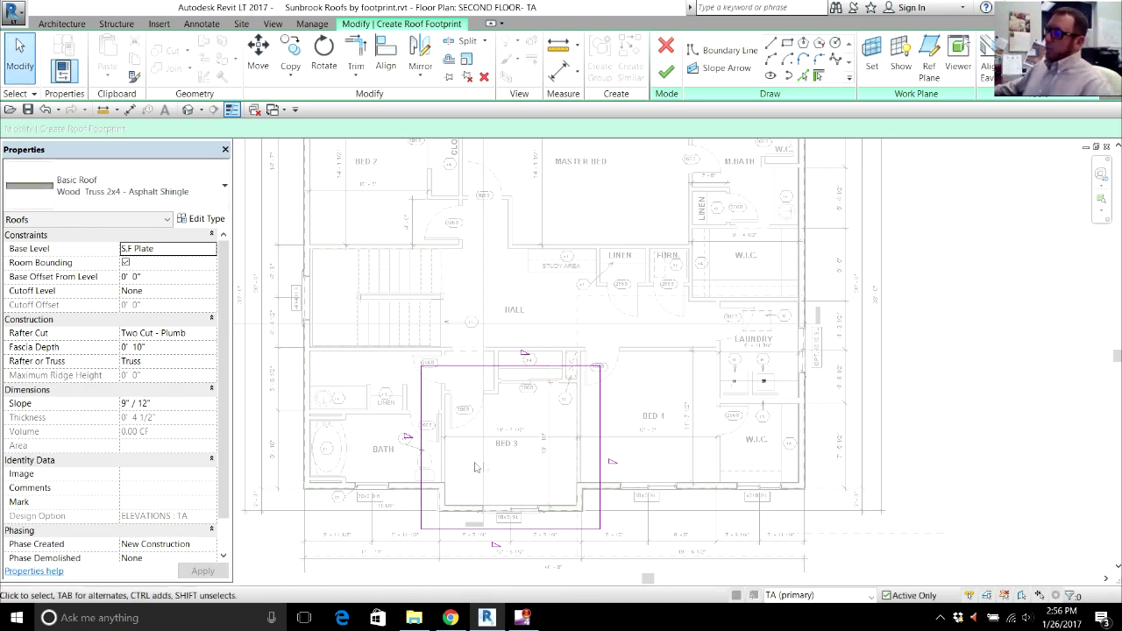
{"action": "left_click", "coordinate": [505, 530]}
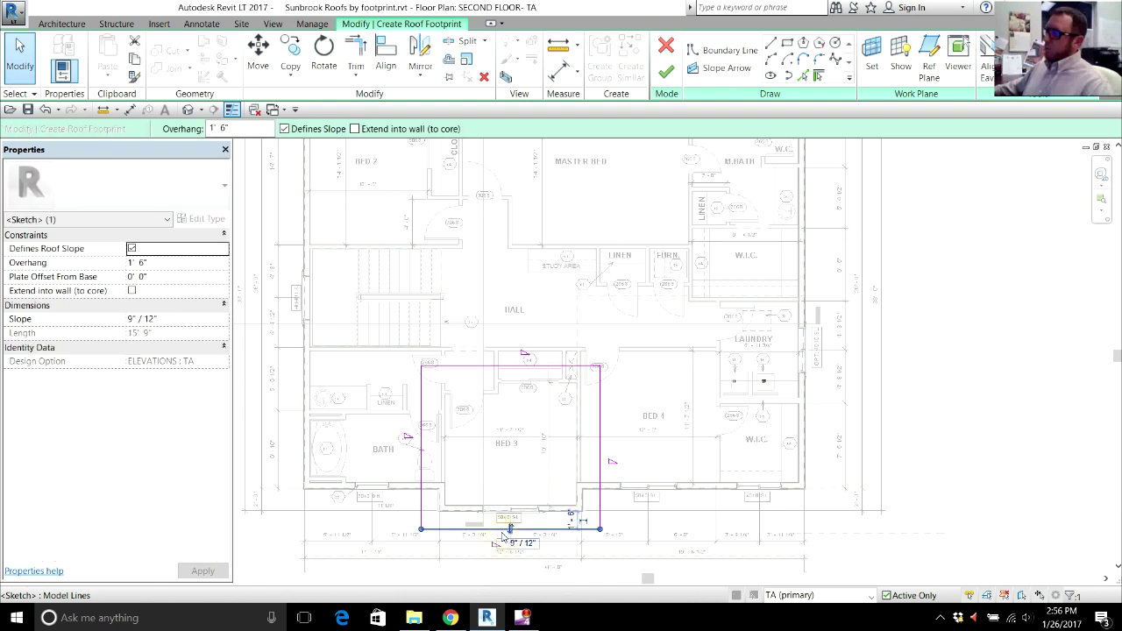
Clear Defines Slope on the gable-end lines, set slope 4"/12", and finish the Bed 3 roof.
{"action": "left_click", "coordinate": [514, 367], "text": "ctrl"}
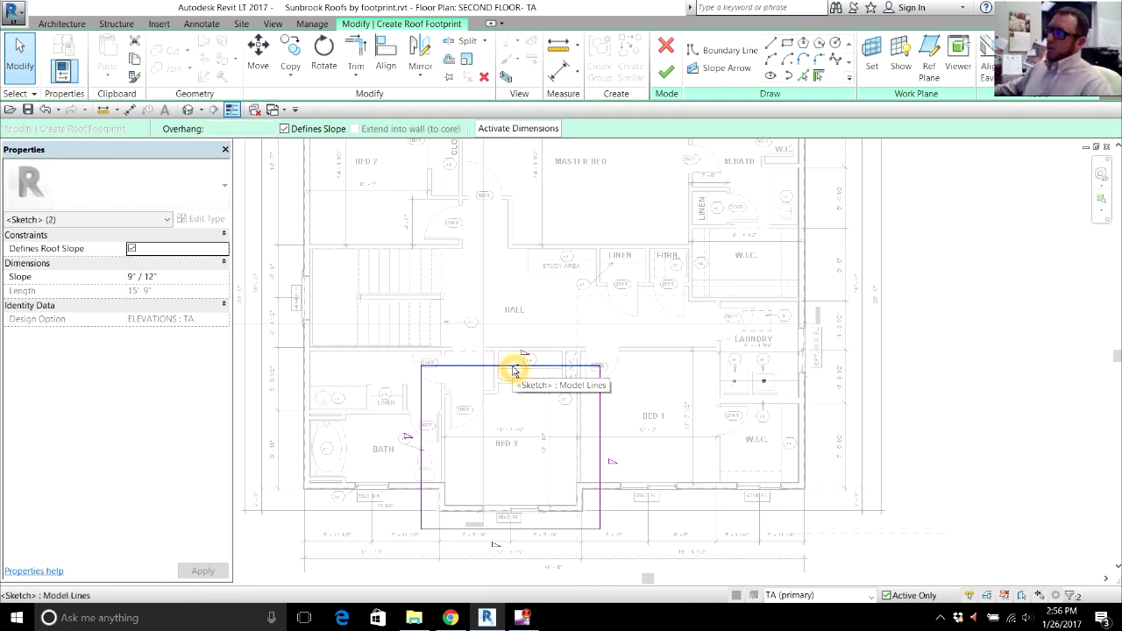
{"action": "left_click", "coordinate": [285, 130]}
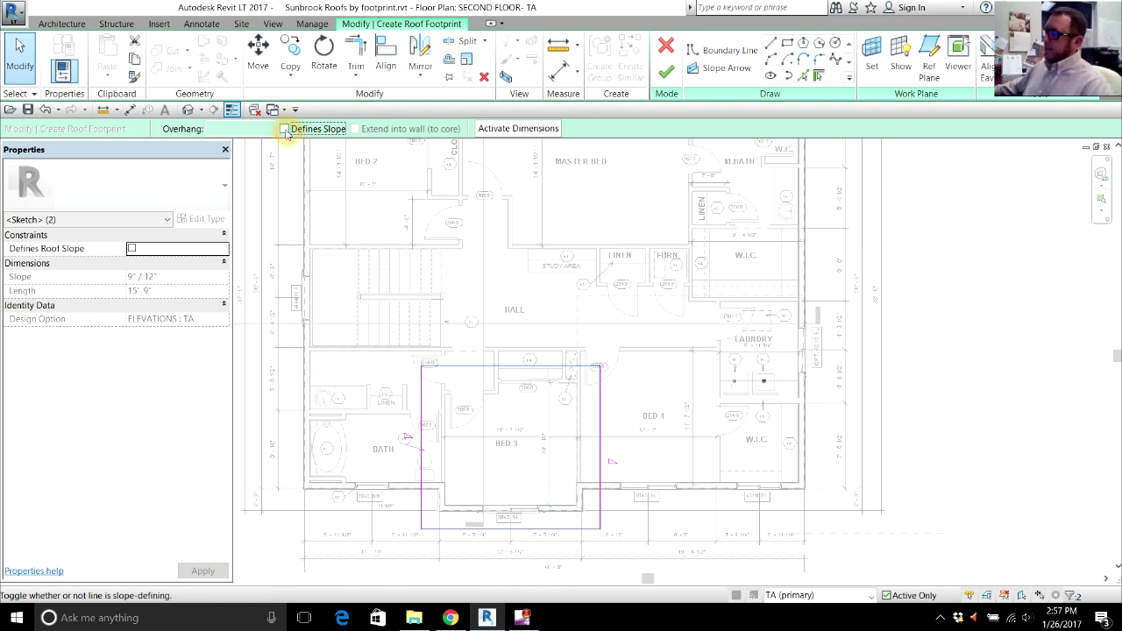
{"action": "left_click", "coordinate": [584, 448]}
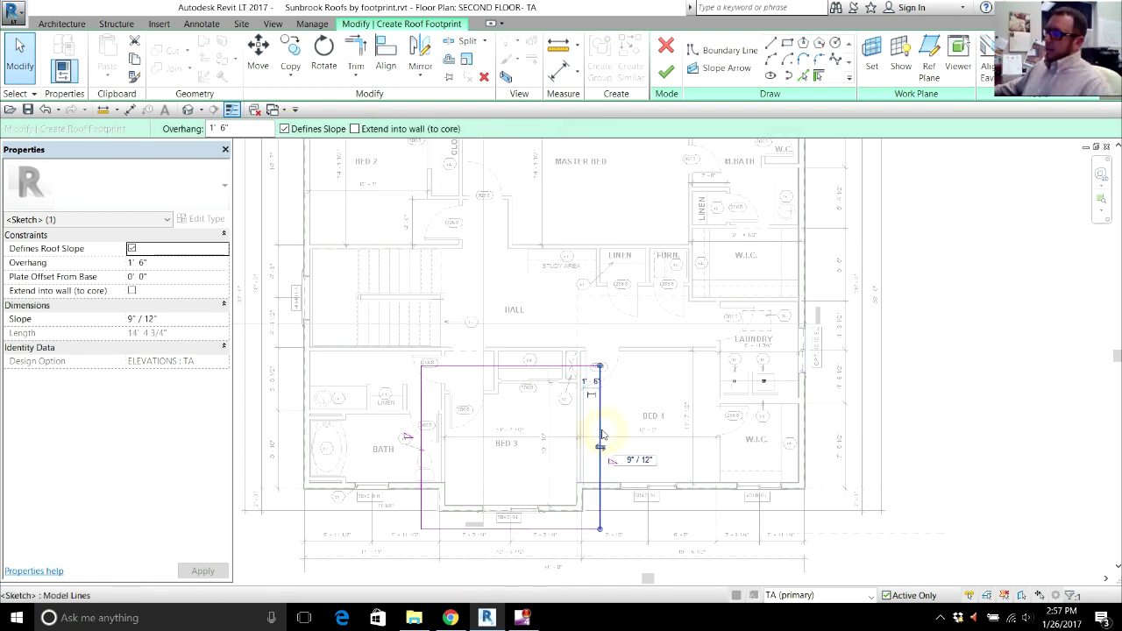
{"action": "left_click", "coordinate": [424, 434]}
{"action": "left_click", "coordinate": [579, 443]}
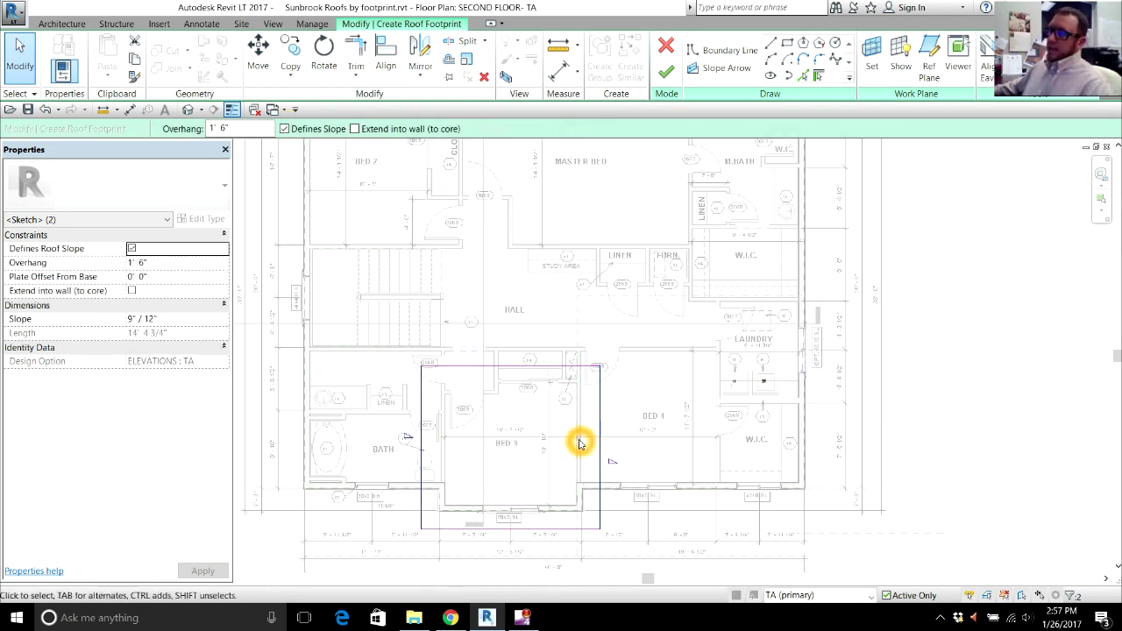
{"action": "left_click", "coordinate": [136, 320]}
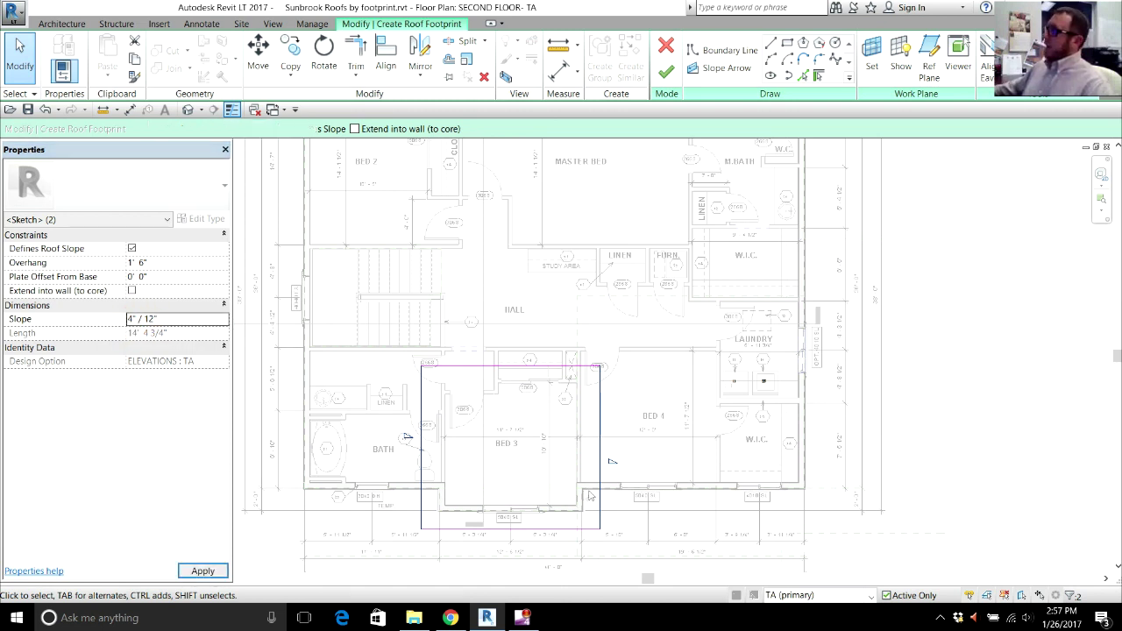
{"action": "left_click", "coordinate": [637, 441]}
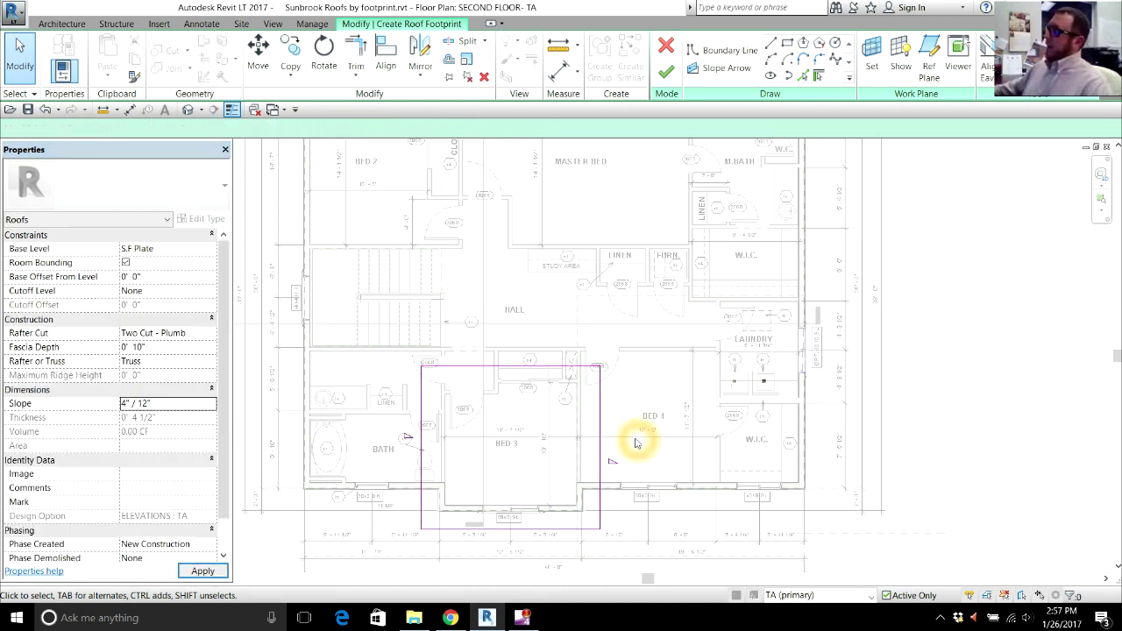
{"action": "left_click", "coordinate": [666, 74]}
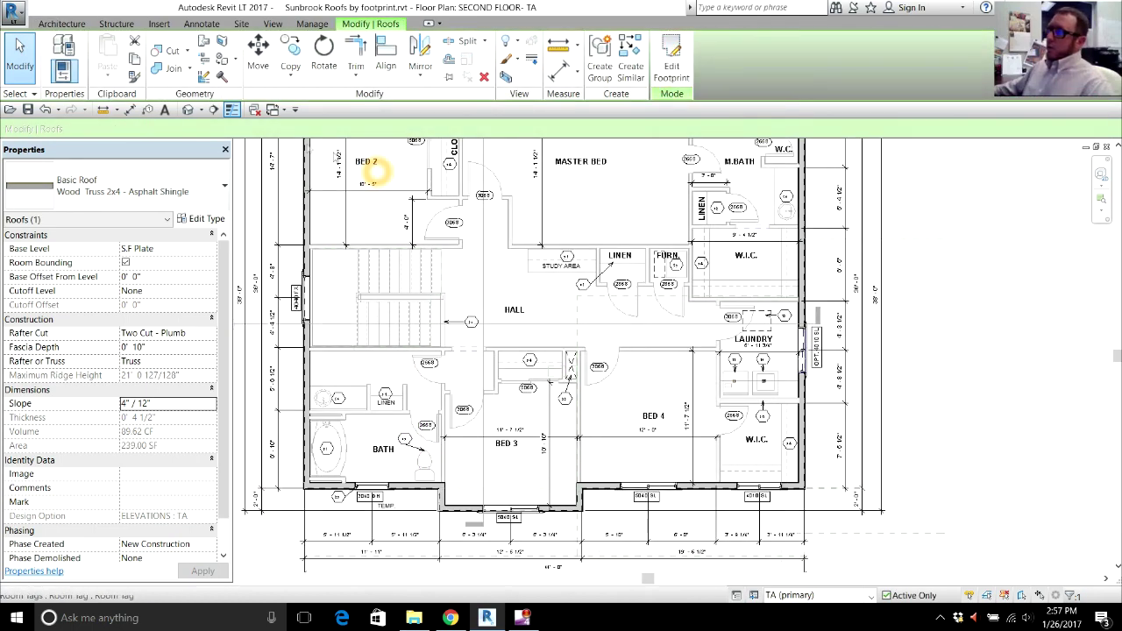
Check the new Bed 3 gable roof joining the main hip roof in the 3D view.
{"action": "left_click", "coordinate": [189, 110]}
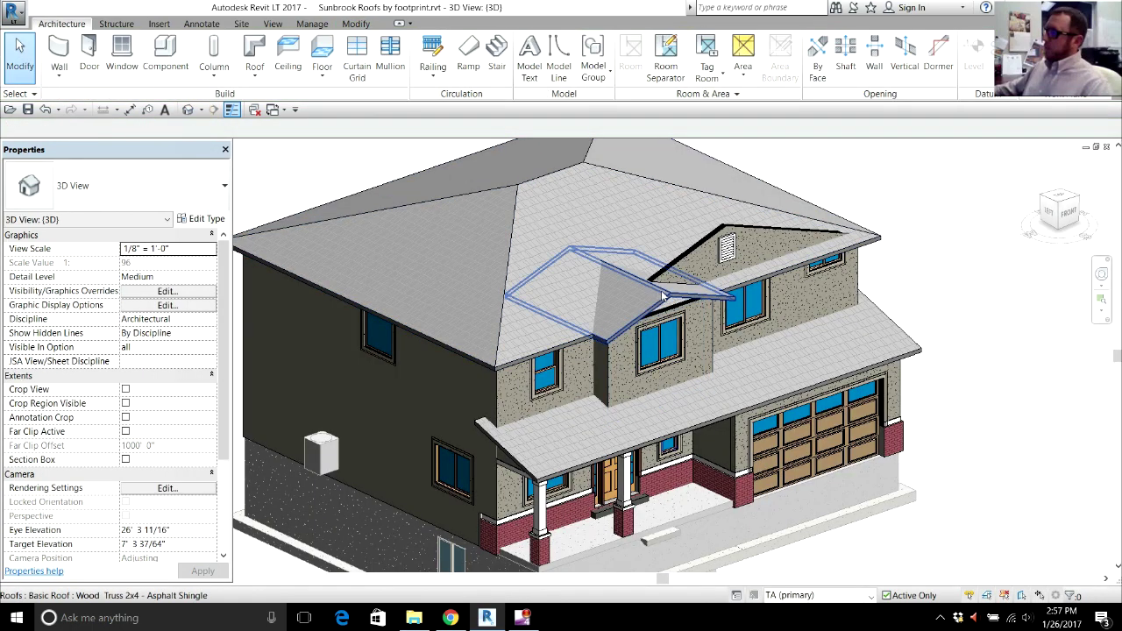
{"action": "scroll", "coordinate": [572, 222], "scroll_direction": "up", "scroll_amount": 1}
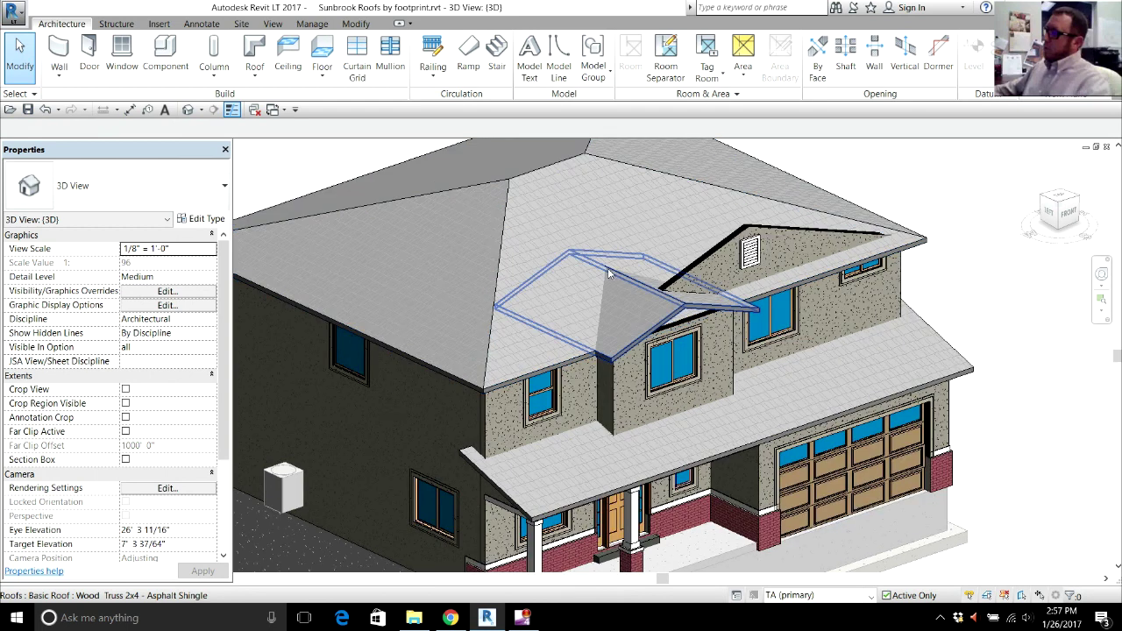
{"action": "left_click", "coordinate": [621, 283]}
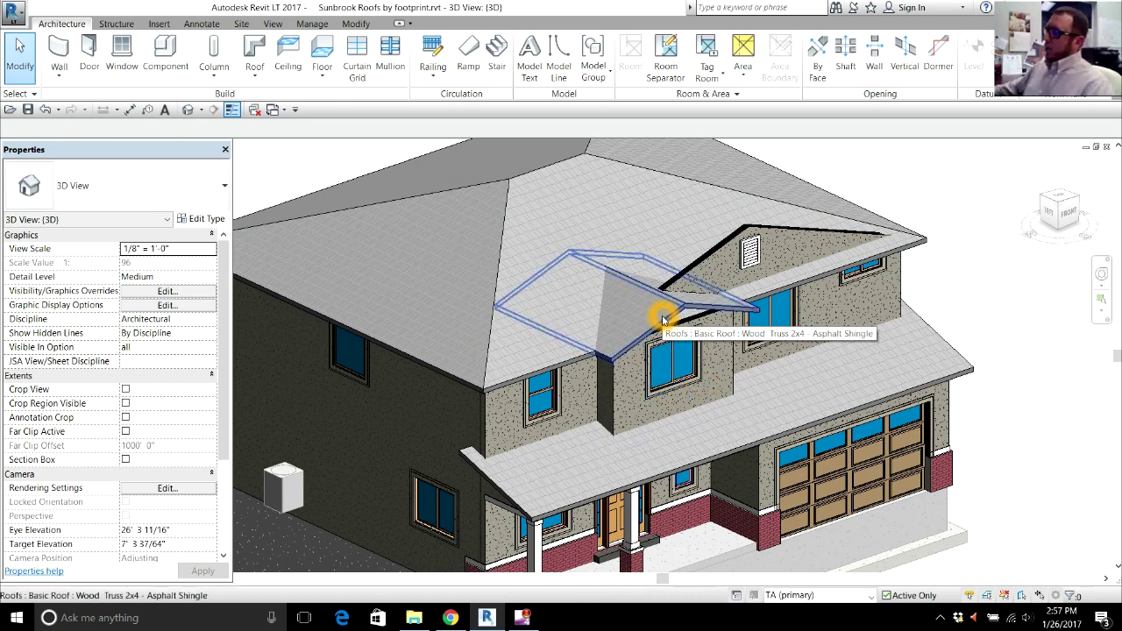
{"action": "left_click", "coordinate": [723, 243]}
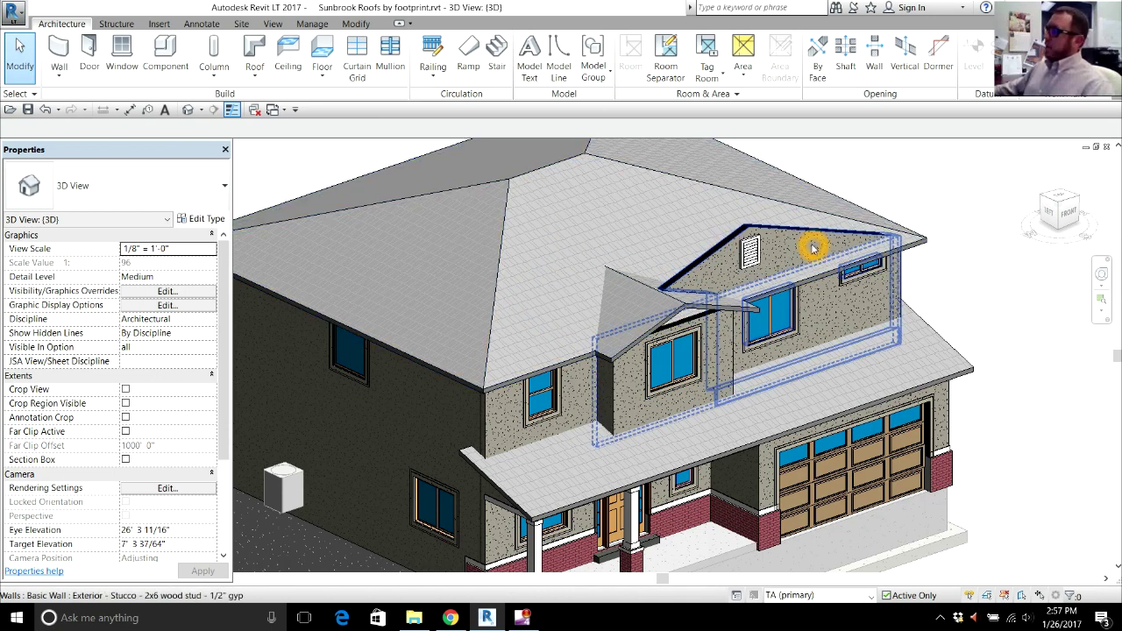
{"action": "left_click", "coordinate": [202, 112]}
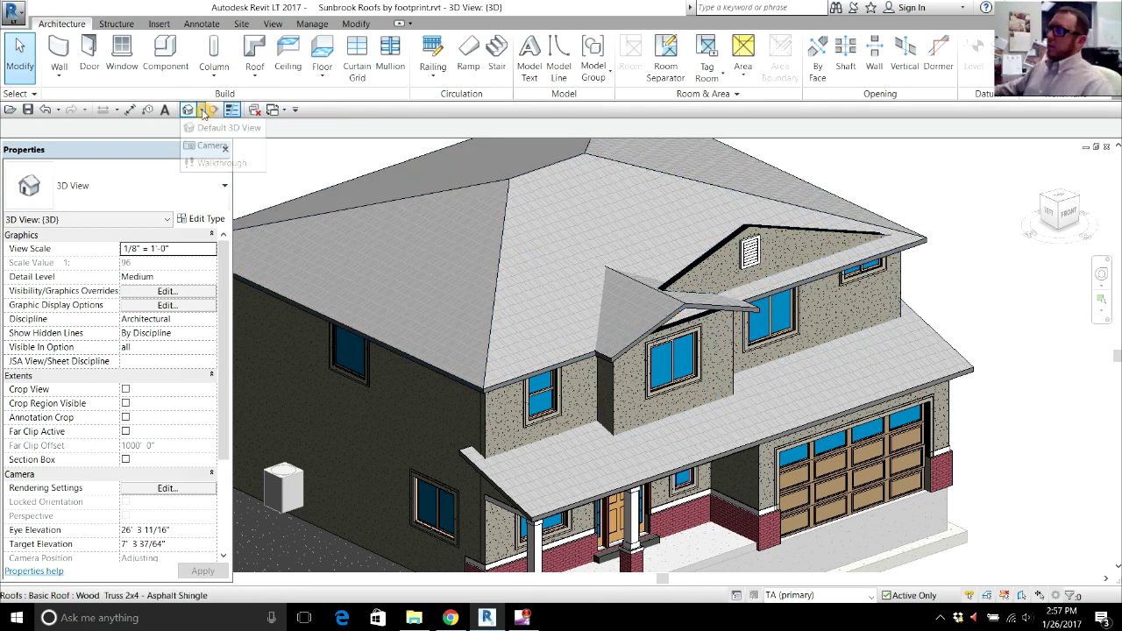
Back on SECOND FLOOR, start a roof footprint on S.F Plate with 1' 6" overhang.
{"action": "left_click", "coordinate": [271, 112]}
{"action": "left_click", "coordinate": [340, 165]}
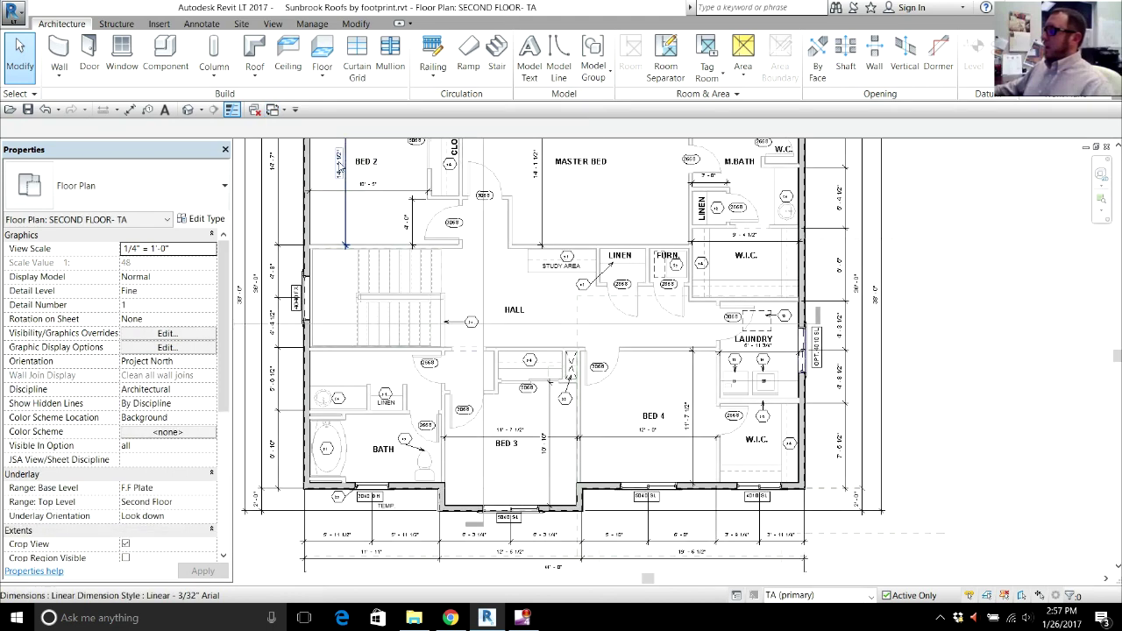
{"action": "scroll", "coordinate": [692, 535], "scroll_direction": "up", "scroll_amount": 4}
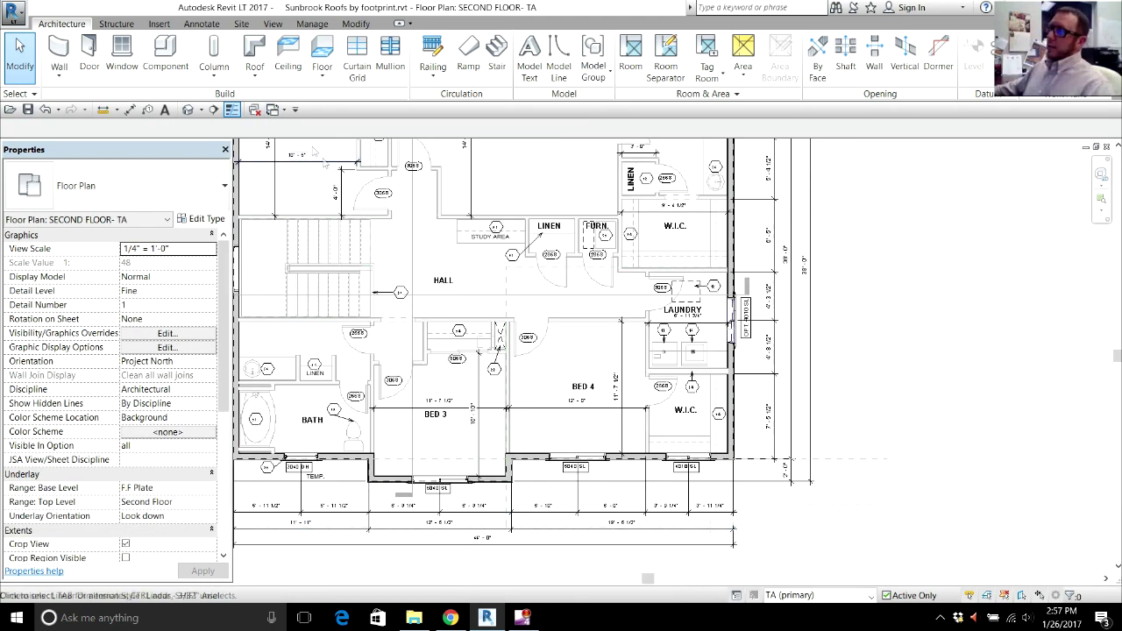
{"action": "left_click", "coordinate": [257, 50]}
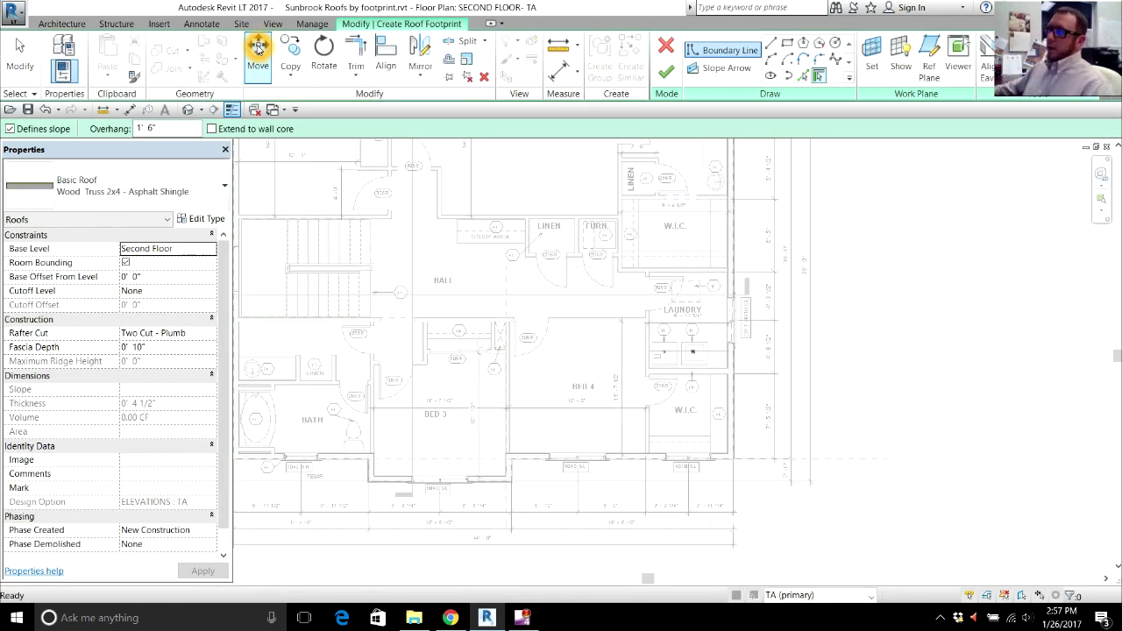
{"action": "left_click", "coordinate": [202, 249]}
{"action": "left_click", "coordinate": [203, 251]}
{"action": "scroll", "coordinate": [158, 292], "scroll_direction": "down", "scroll_amount": 2}
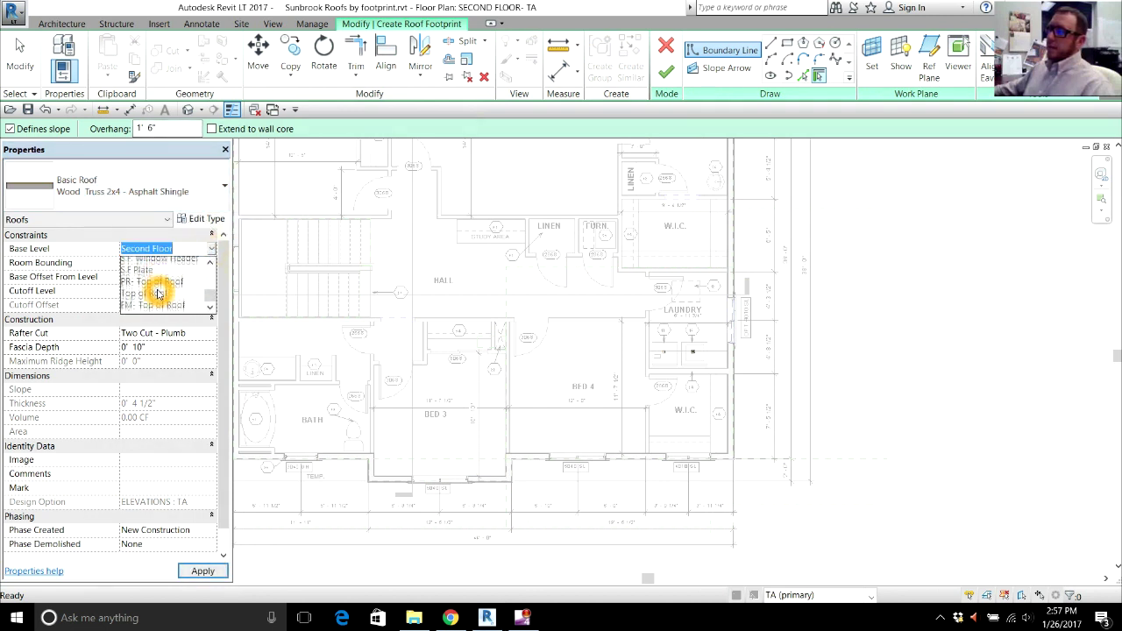
{"action": "left_click", "coordinate": [140, 274]}
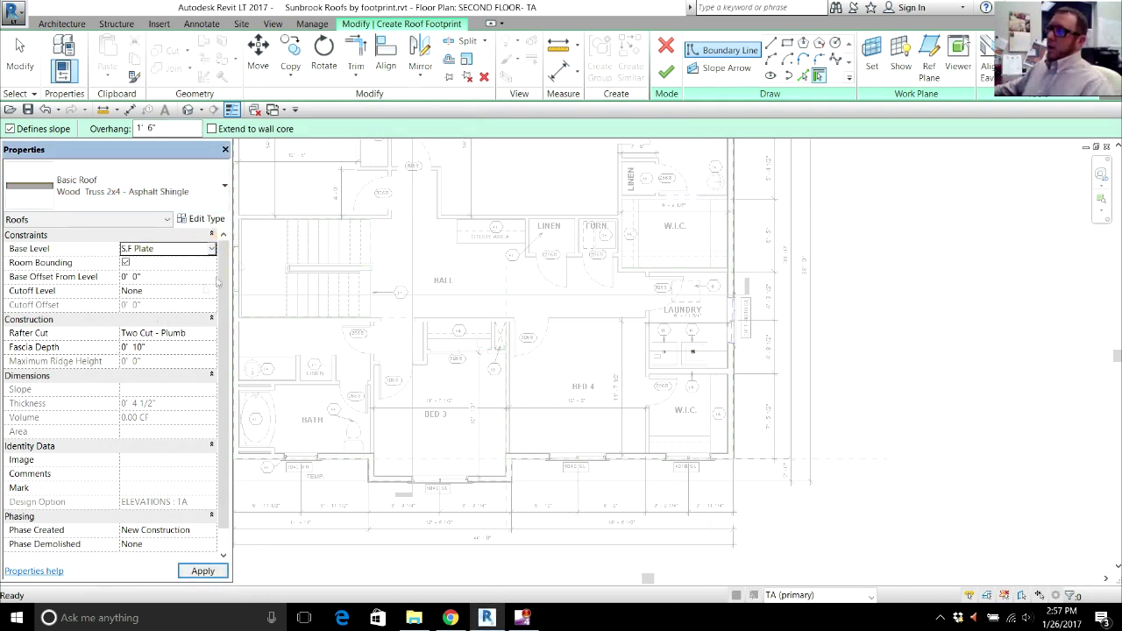
{"action": "left_click", "coordinate": [149, 128]}
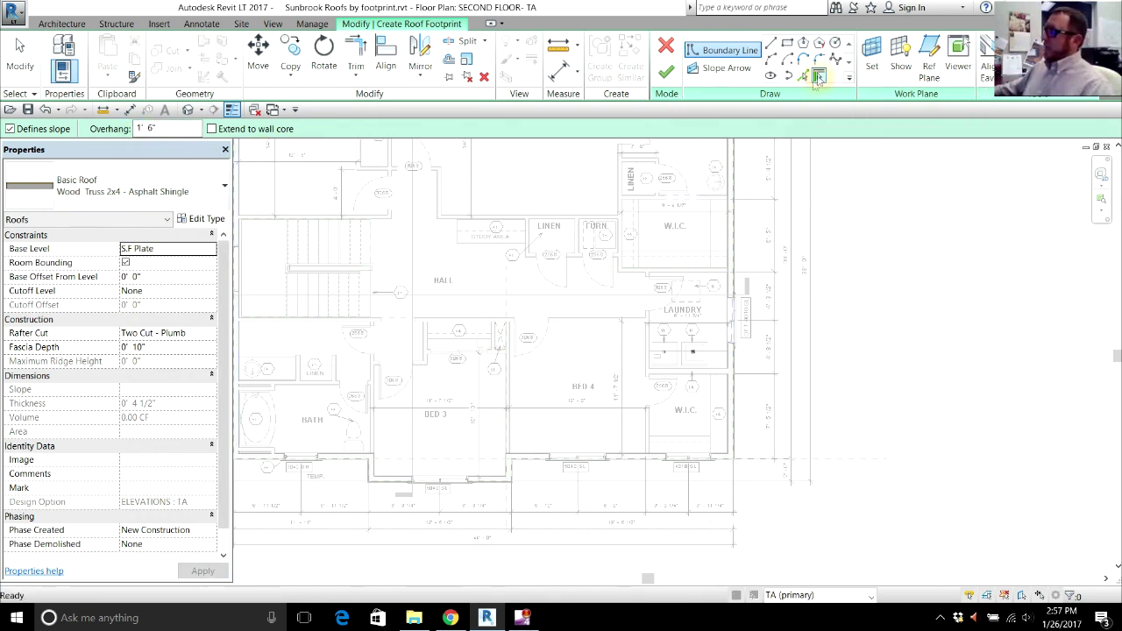
Pick the right and bottom walls and draw the top edge line across the hall.
{"action": "left_click", "coordinate": [744, 439]}
{"action": "left_click", "coordinate": [737, 434]}
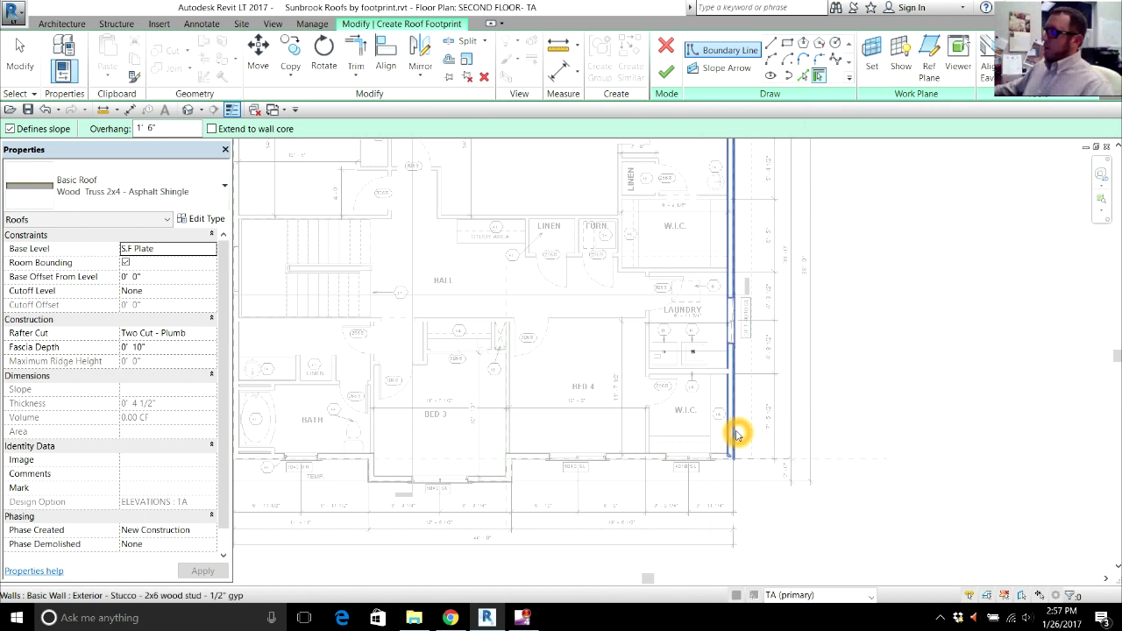
{"action": "left_click", "coordinate": [366, 474]}
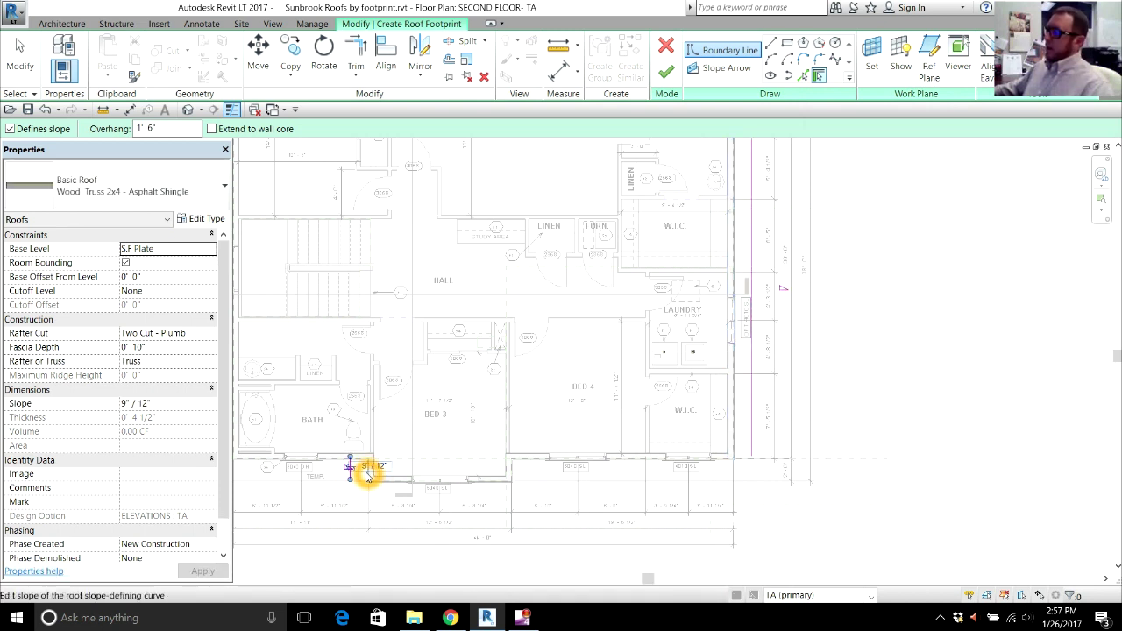
{"action": "left_click", "coordinate": [491, 485]}
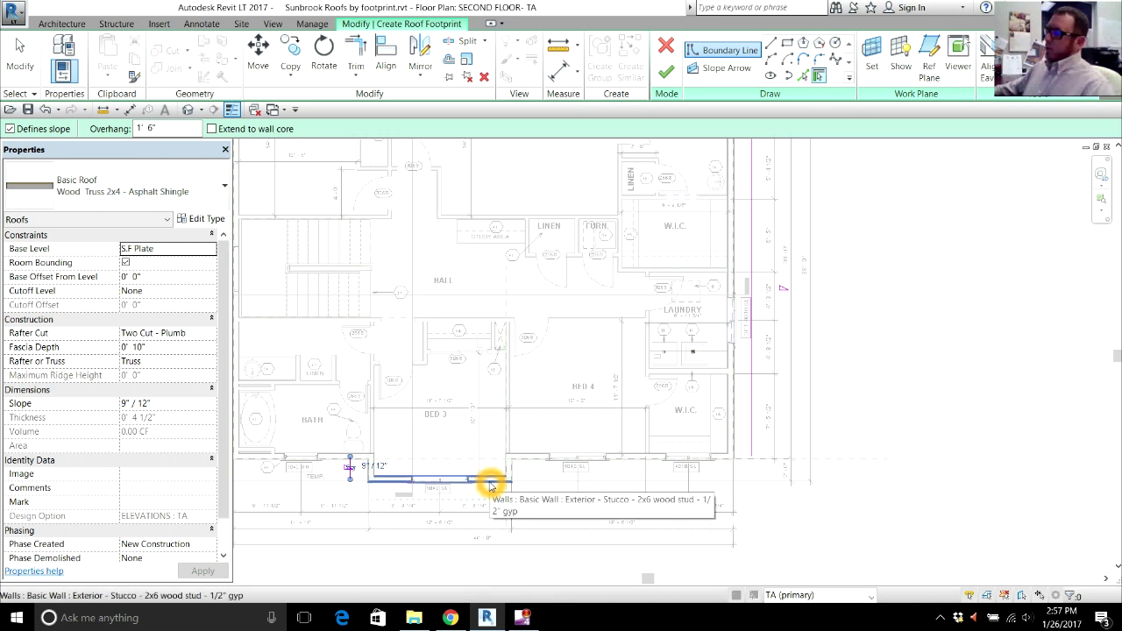
{"action": "left_click", "coordinate": [532, 460]}
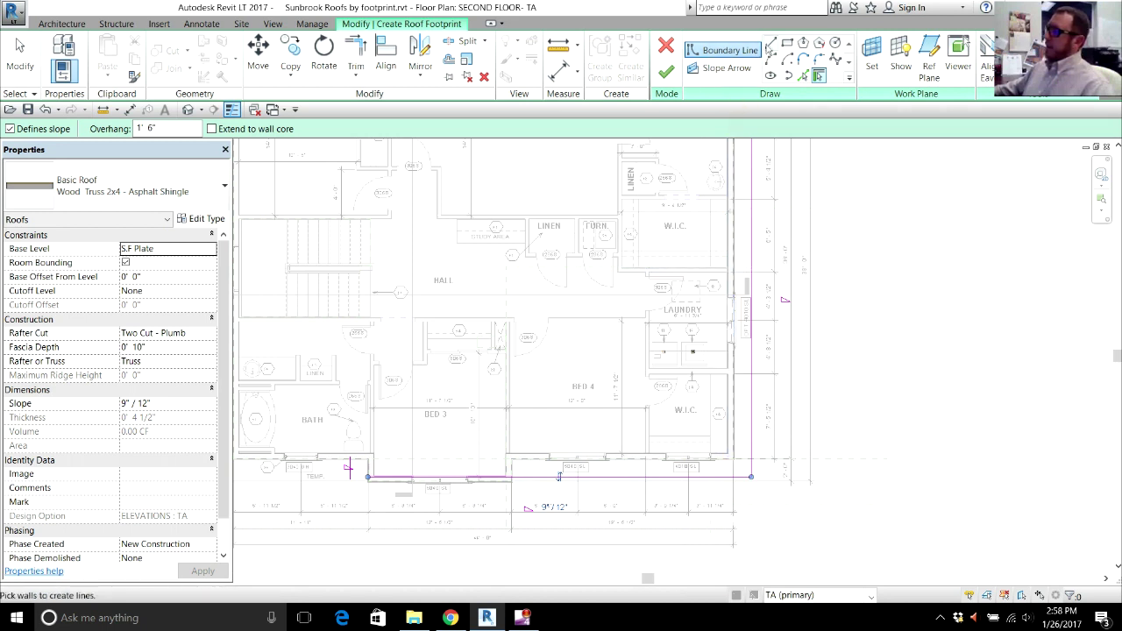
{"action": "left_click", "coordinate": [770, 43]}
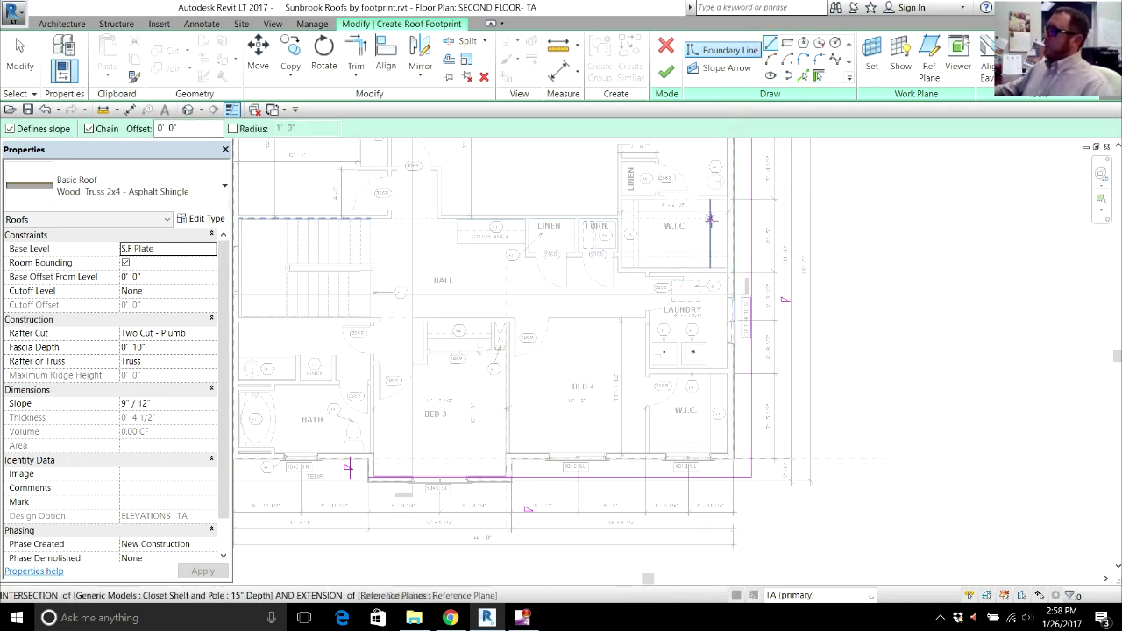
{"action": "left_click", "coordinate": [752, 228]}
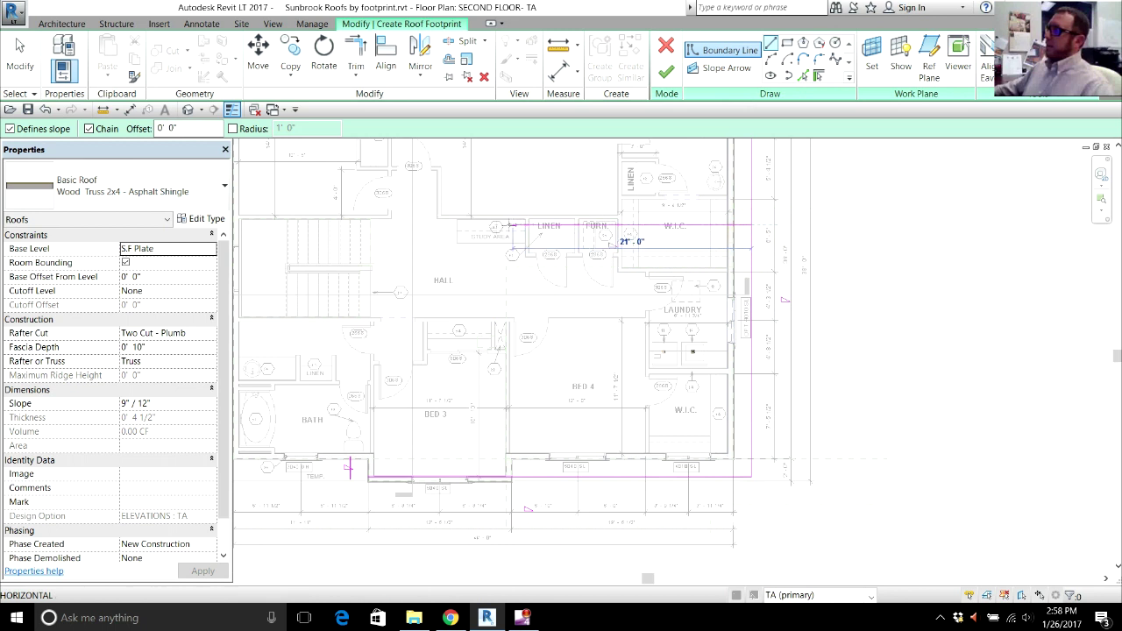
{"action": "left_click", "coordinate": [400, 224]}
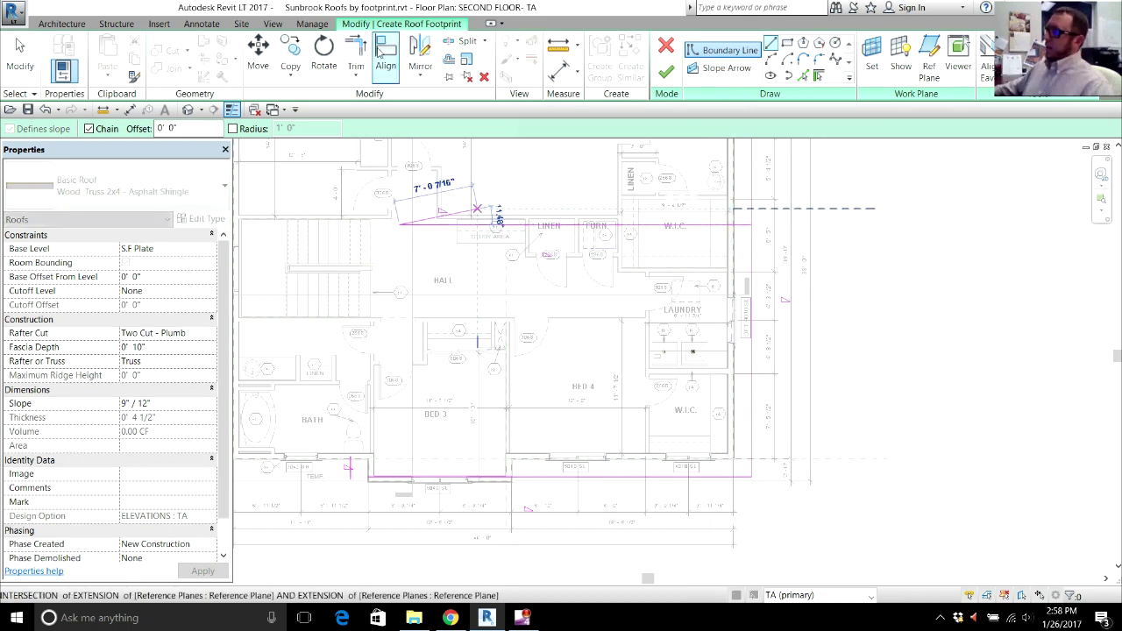
Trim the top, left and bottom sketch lines into closed corners.
{"action": "left_click", "coordinate": [356, 51]}
{"action": "left_click", "coordinate": [438, 225]}
{"action": "left_click", "coordinate": [349, 467]}
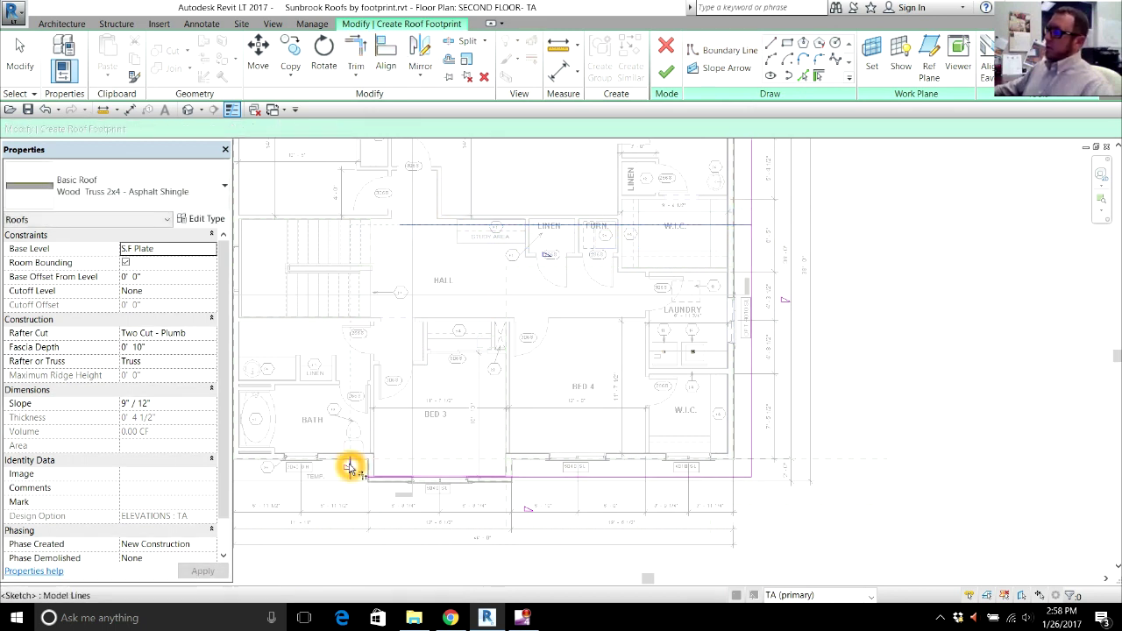
{"action": "left_click", "coordinate": [351, 401]}
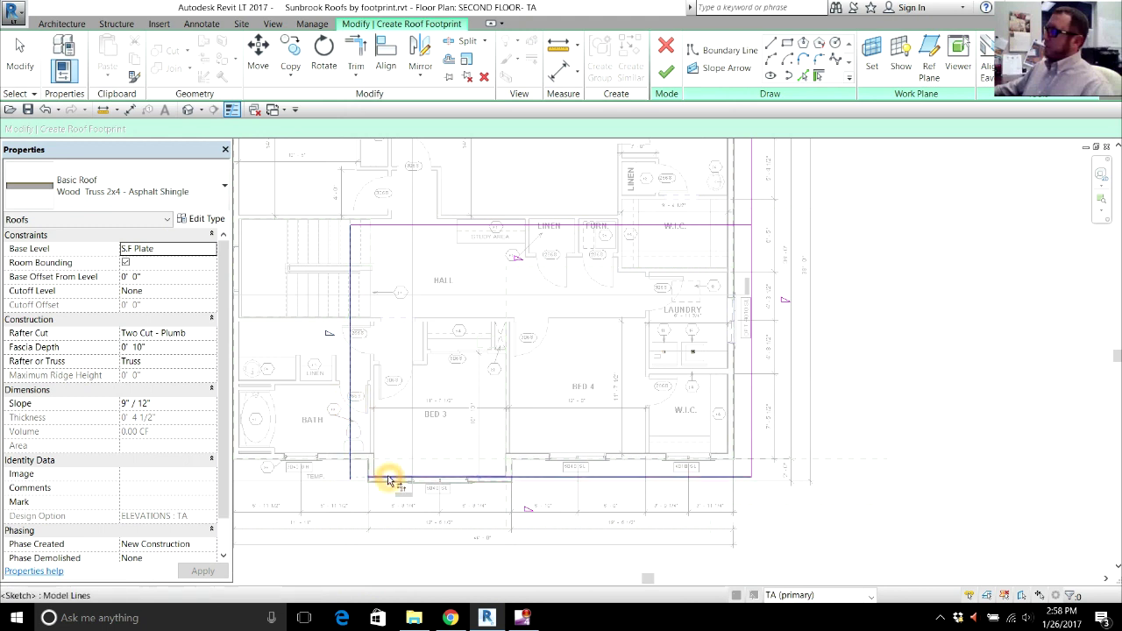
{"action": "left_click", "coordinate": [390, 476]}
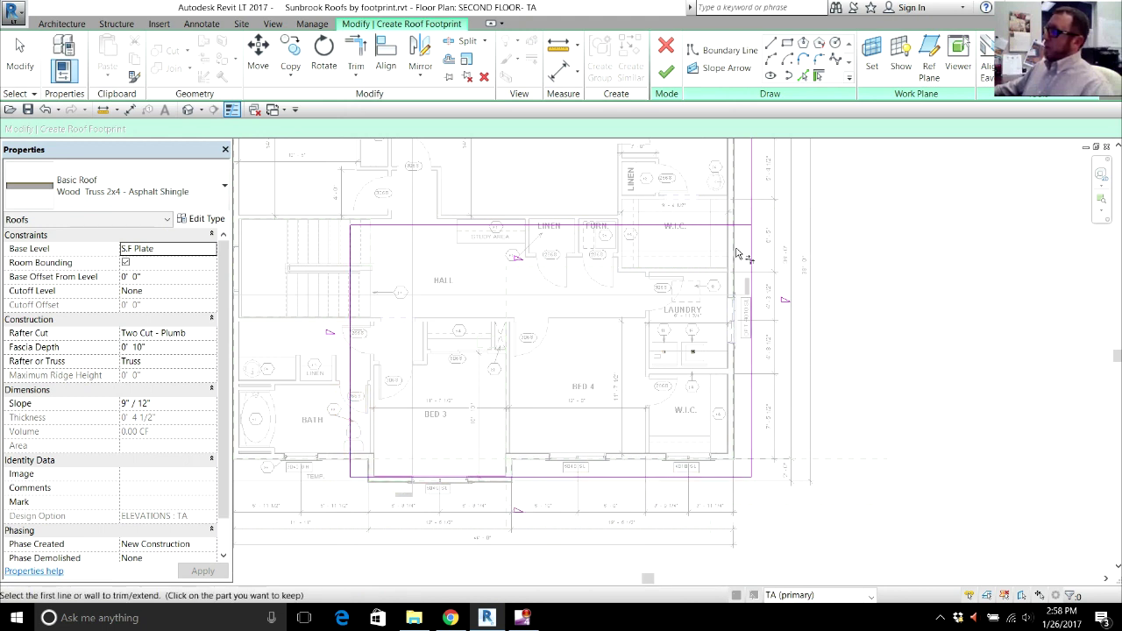
{"action": "left_click", "coordinate": [743, 173]}
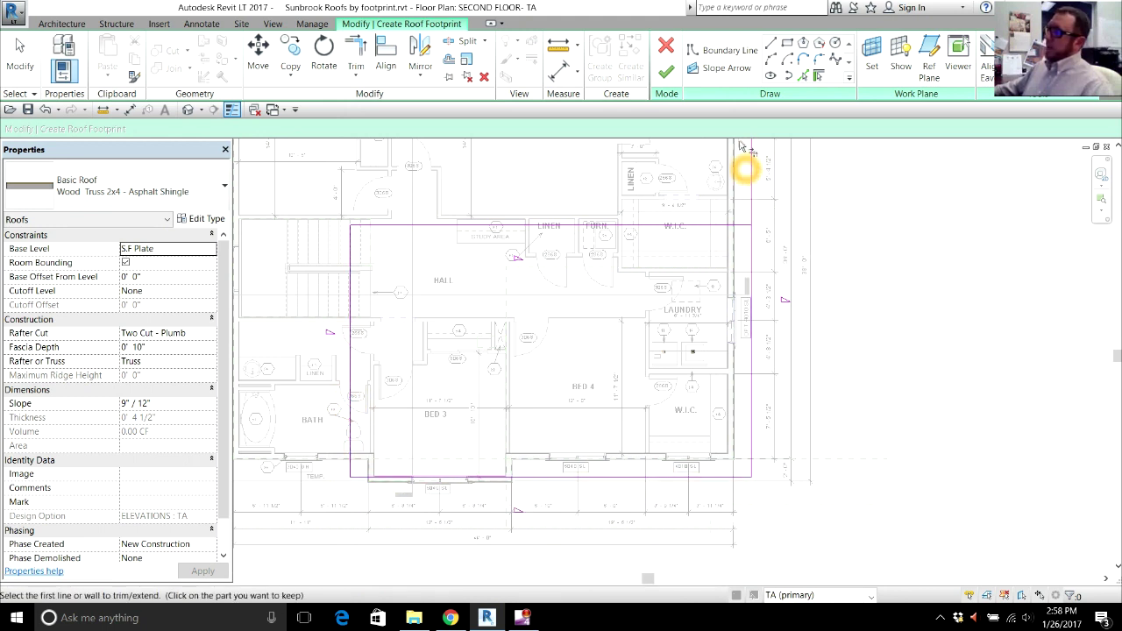
After the finish error, join the right and top lines and complete the 979.52 SF roof.
{"action": "left_click", "coordinate": [670, 74]}
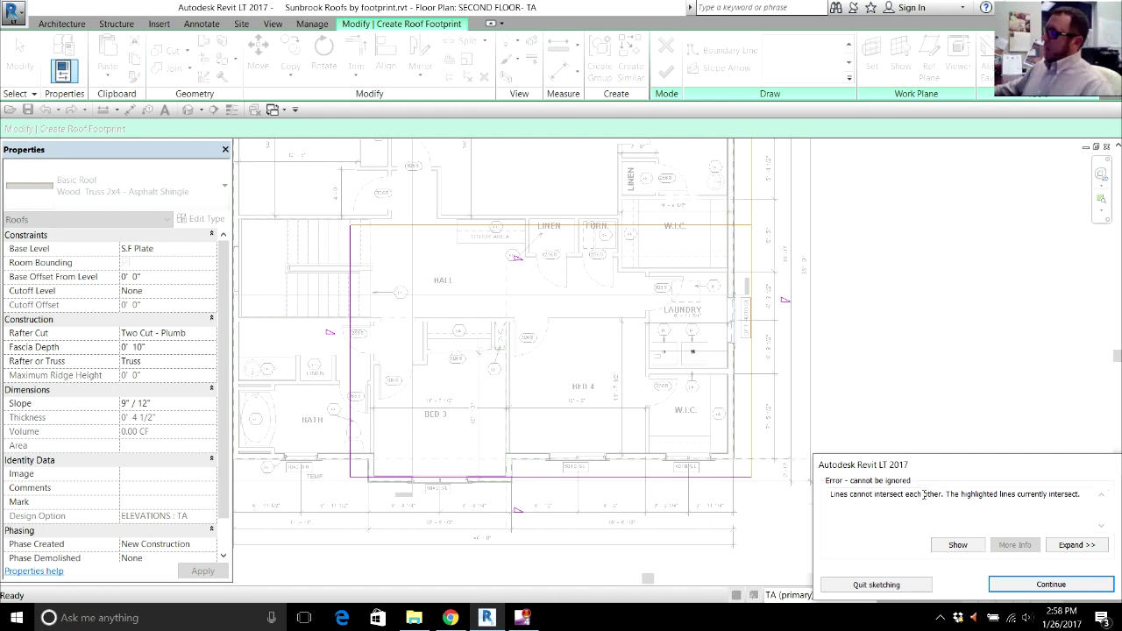
{"action": "left_click", "coordinate": [1011, 586]}
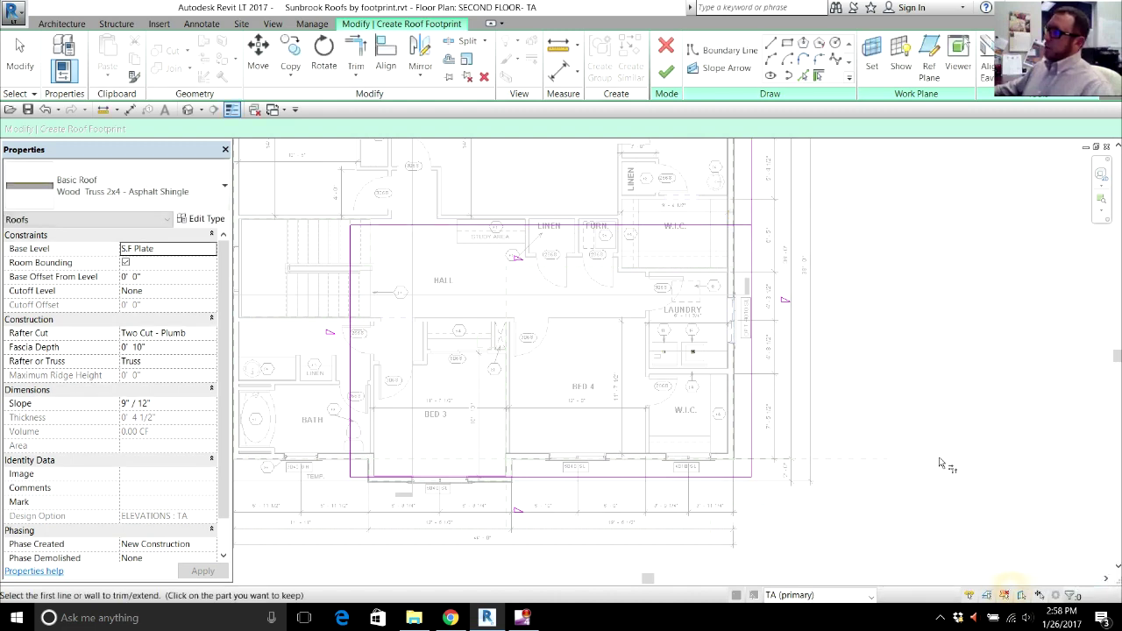
{"action": "left_click", "coordinate": [357, 55]}
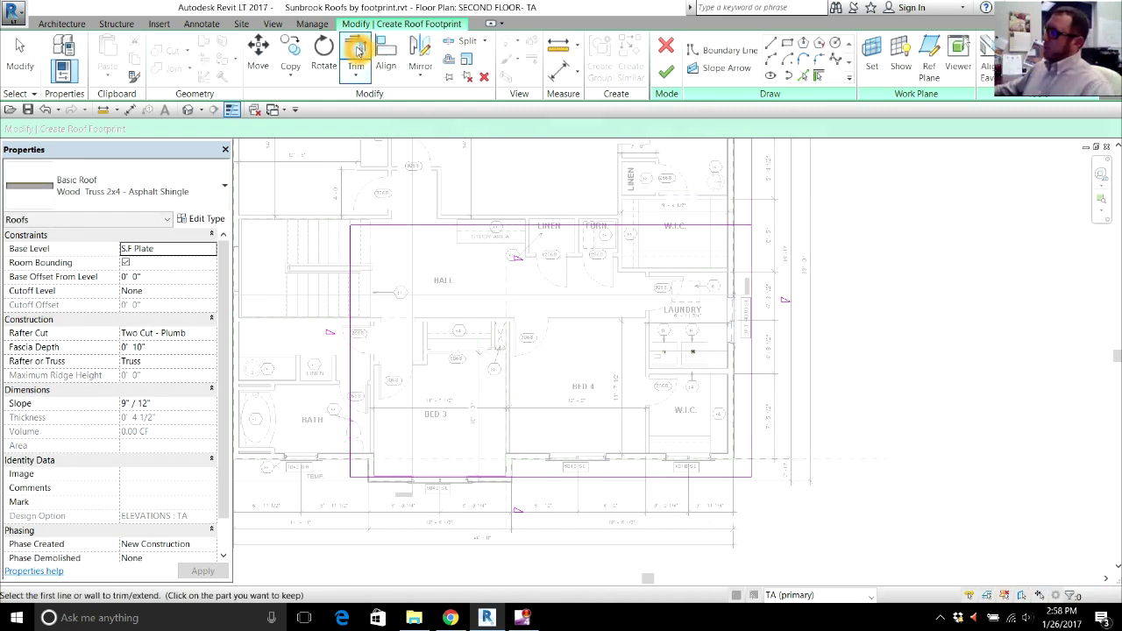
{"action": "left_click", "coordinate": [753, 237]}
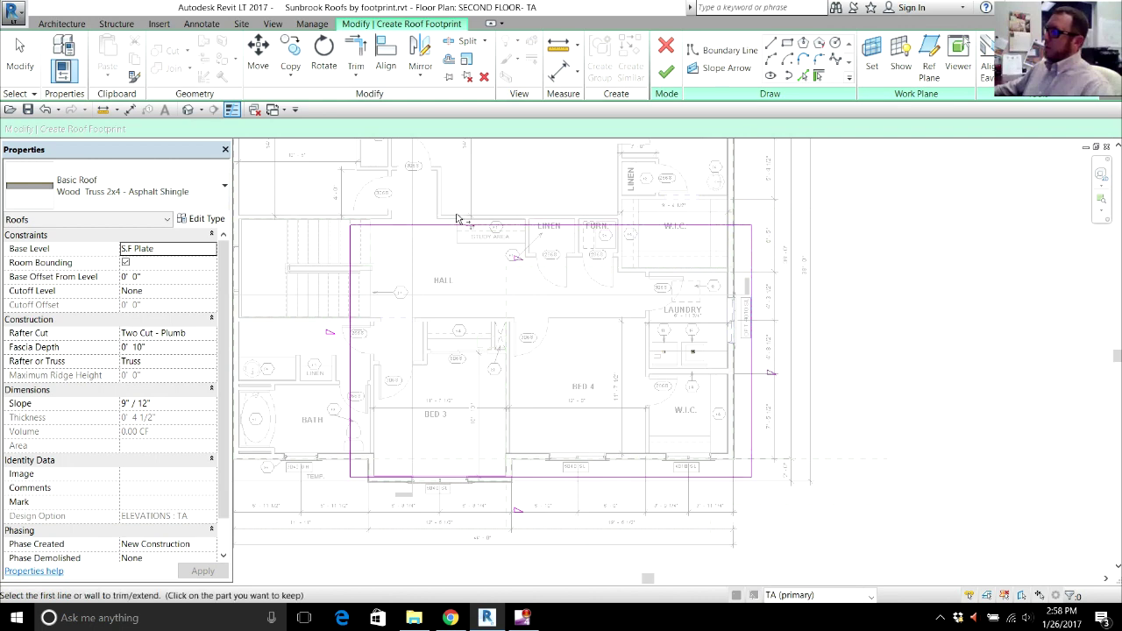
{"action": "left_click", "coordinate": [668, 76]}
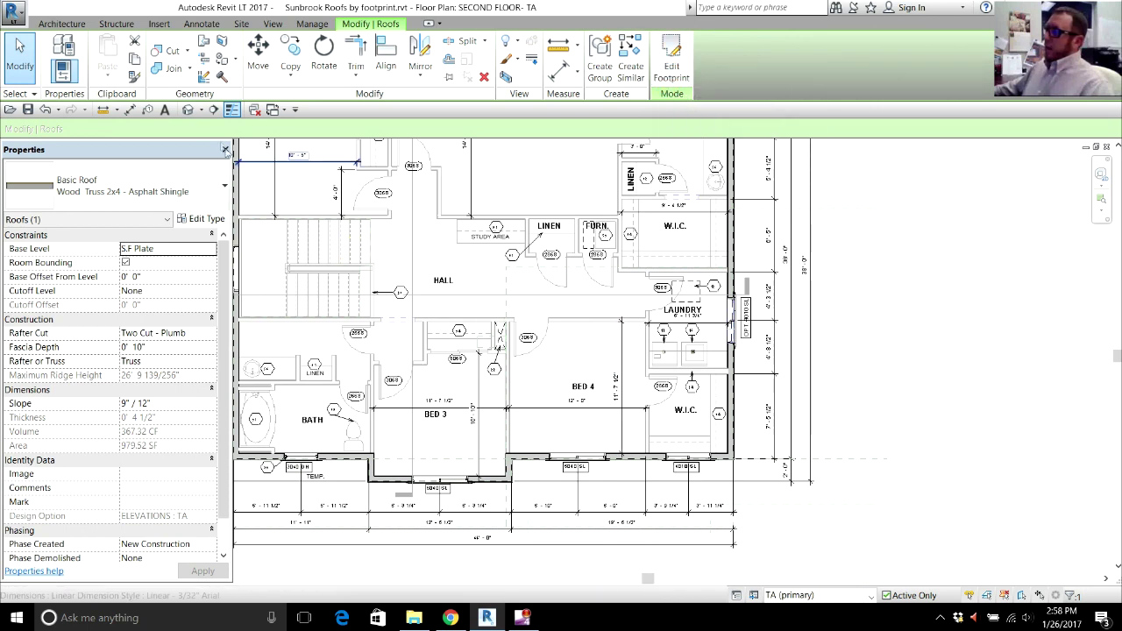
Open the upper roof's footprint sketch in the second floor plan view.
{"action": "left_click", "coordinate": [187, 110]}
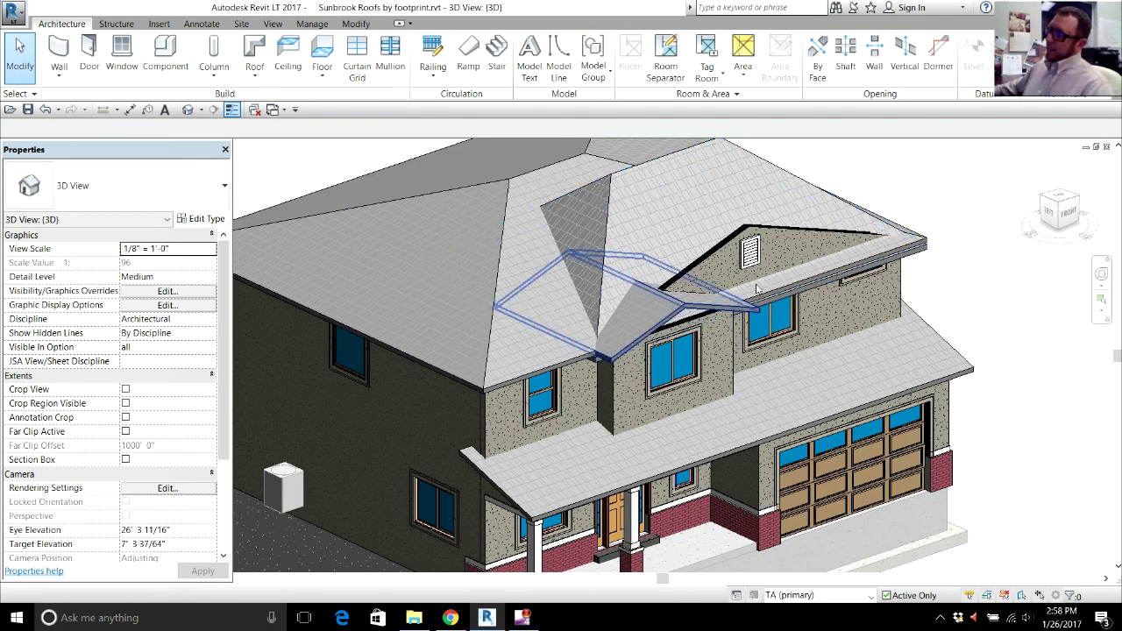
{"action": "left_click", "coordinate": [606, 191]}
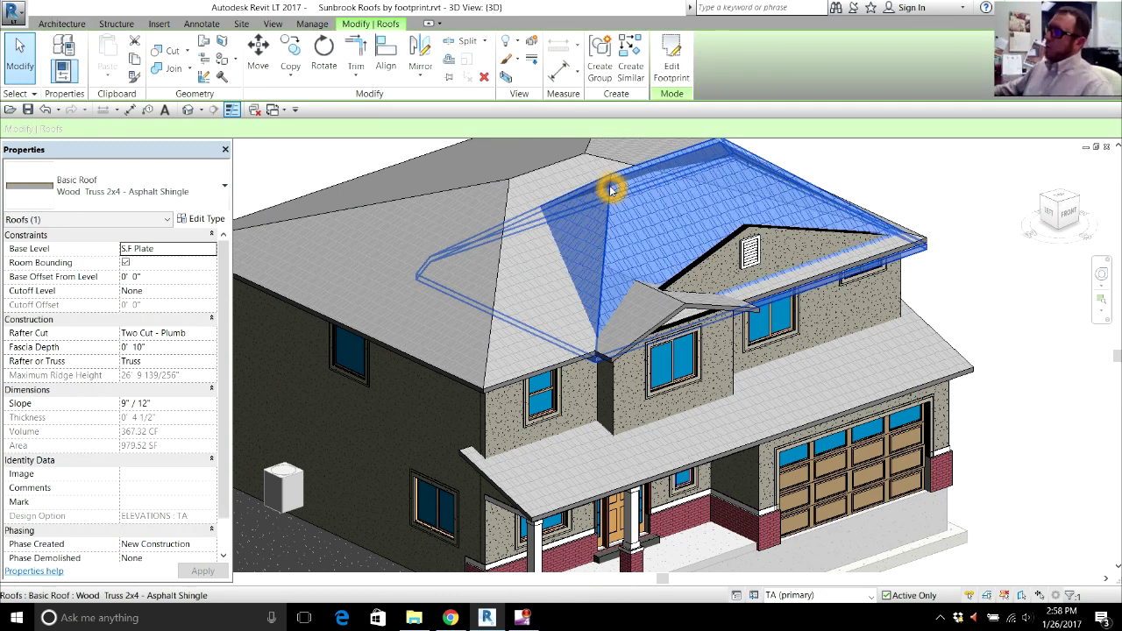
{"action": "left_click", "coordinate": [667, 88]}
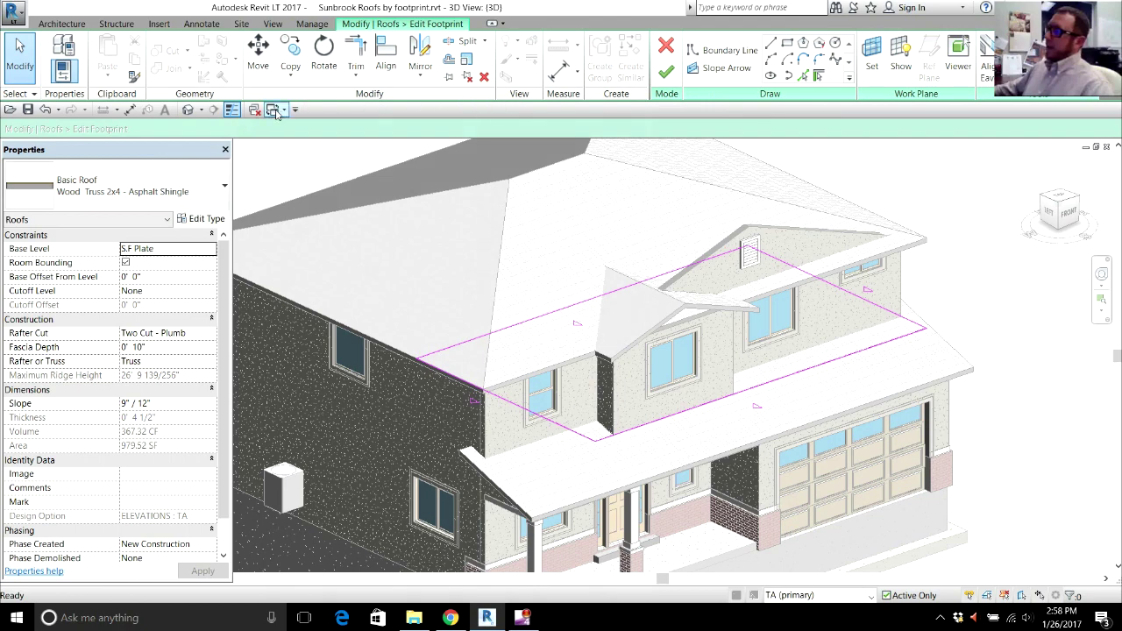
{"action": "left_click", "coordinate": [274, 109]}
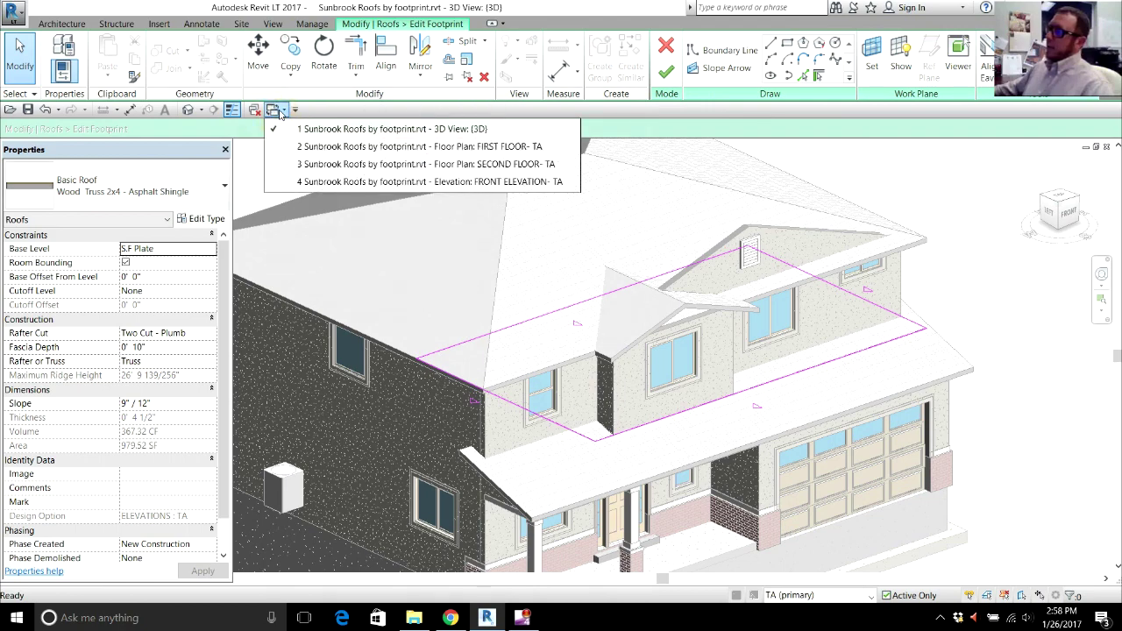
{"action": "left_click", "coordinate": [375, 164]}
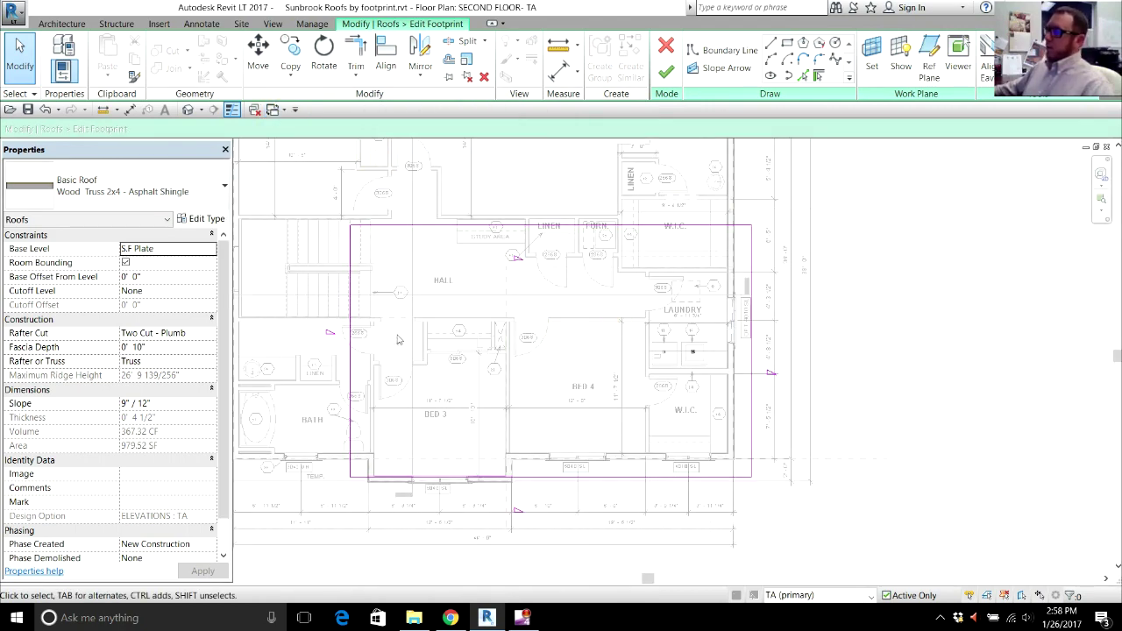
{"action": "left_click", "coordinate": [350, 326]}
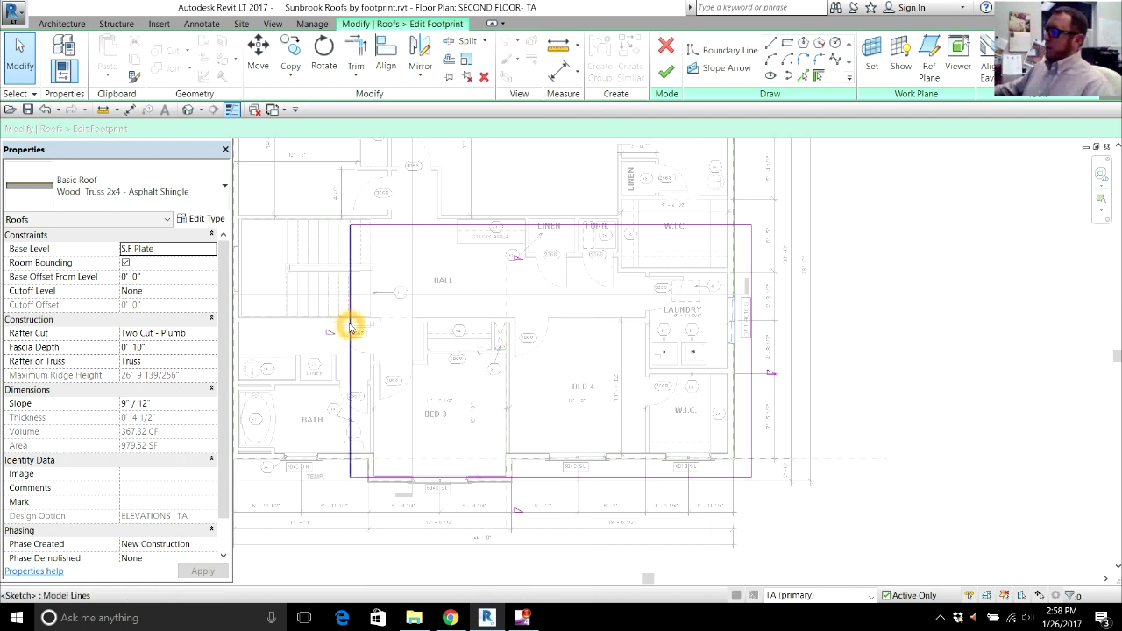
Turn off Defines Slope for the front and back footprint edges.
{"action": "left_click", "coordinate": [544, 477]}
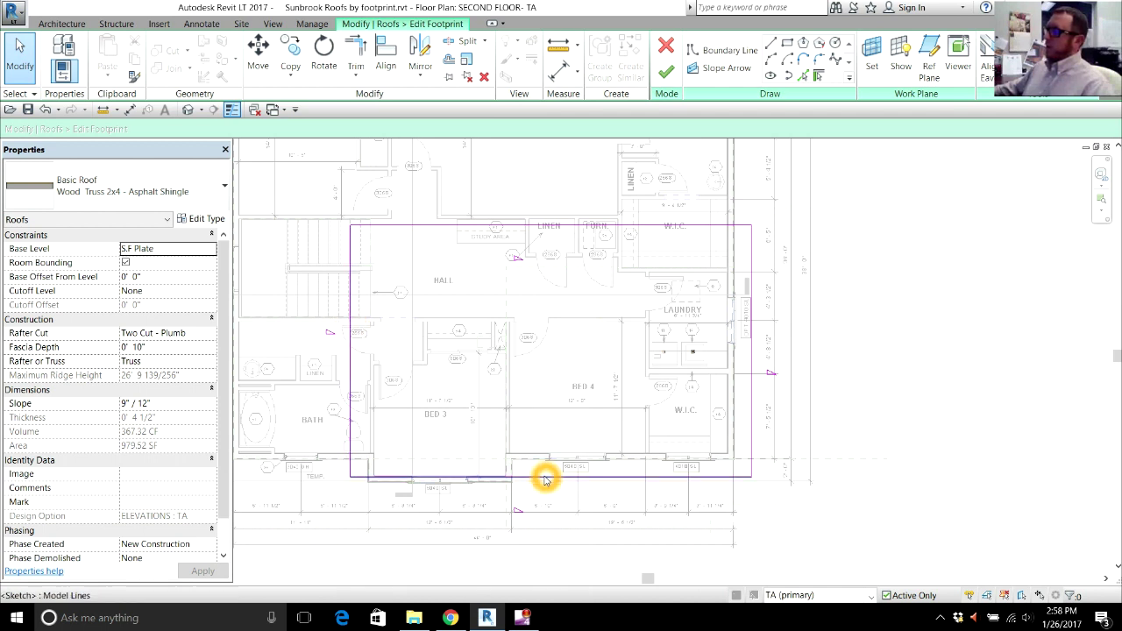
{"action": "left_click", "coordinate": [526, 229], "text": "ctrl"}
{"action": "left_click", "coordinate": [286, 129]}
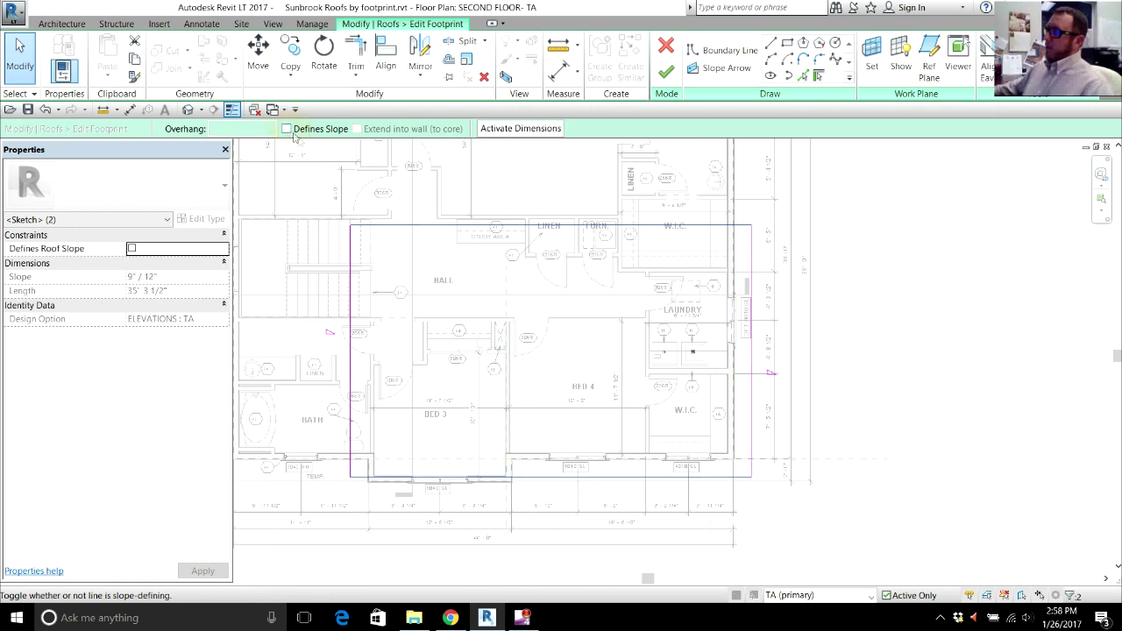
Set the left and right edges' slope to 4"/12" and finish the roof sketch.
{"action": "left_click", "coordinate": [354, 289]}
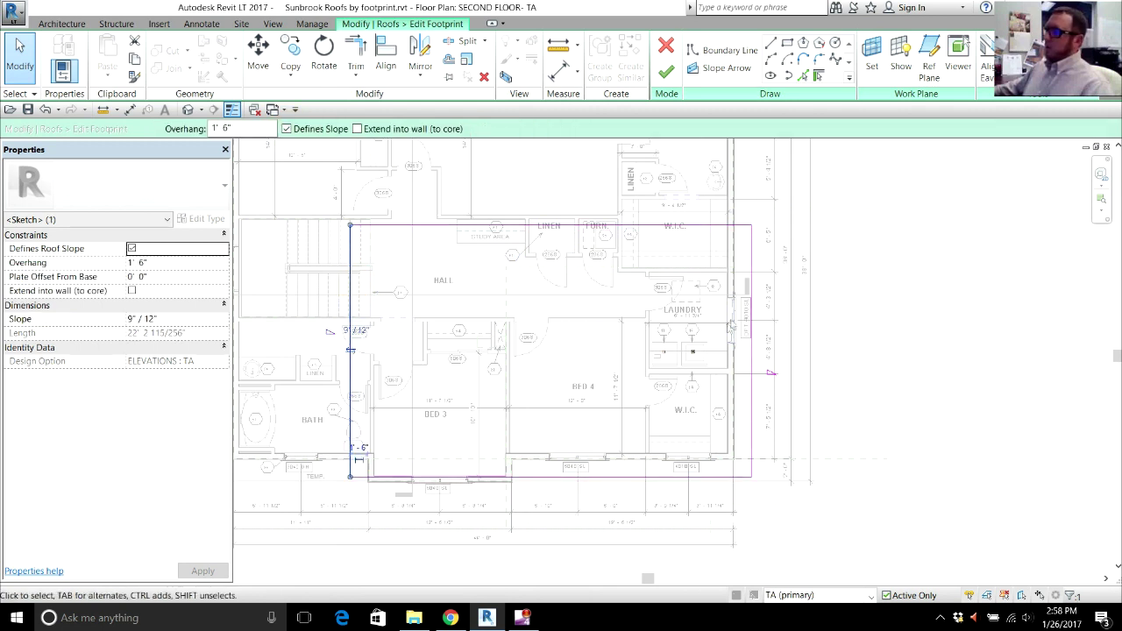
{"action": "left_click", "coordinate": [751, 312], "text": "ctrl"}
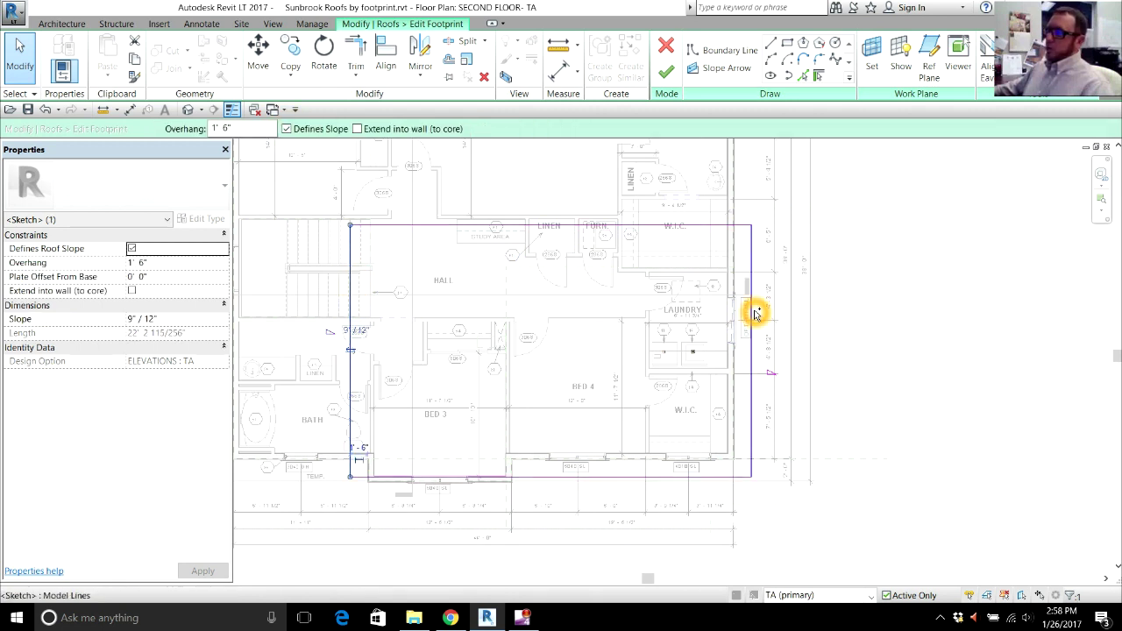
{"action": "left_click", "coordinate": [134, 319]}
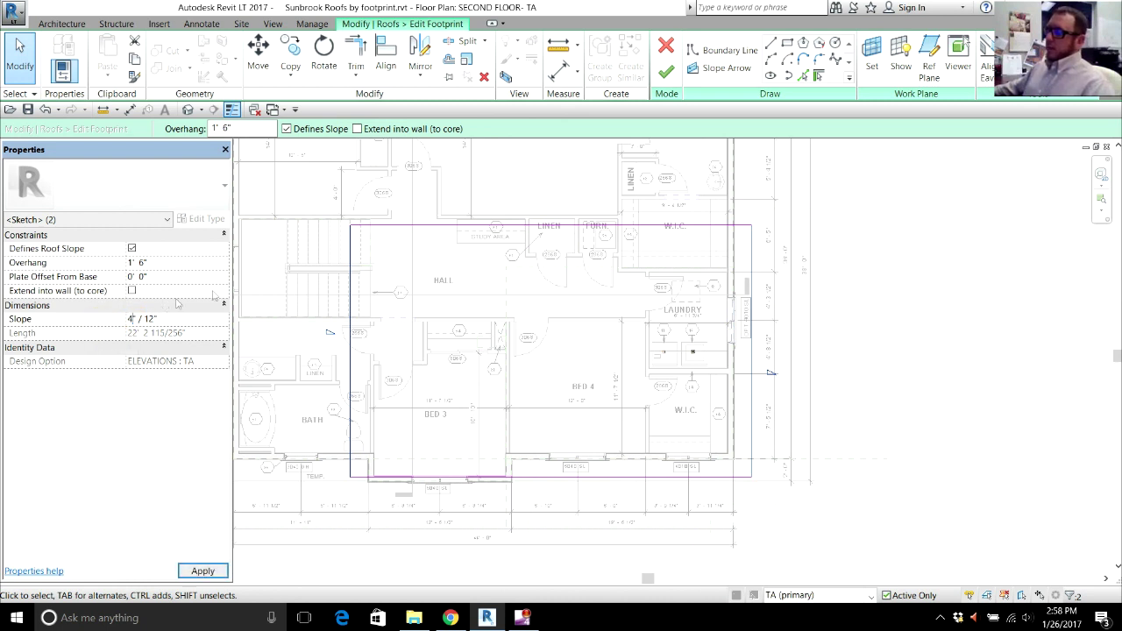
{"action": "type", "text": "4"}
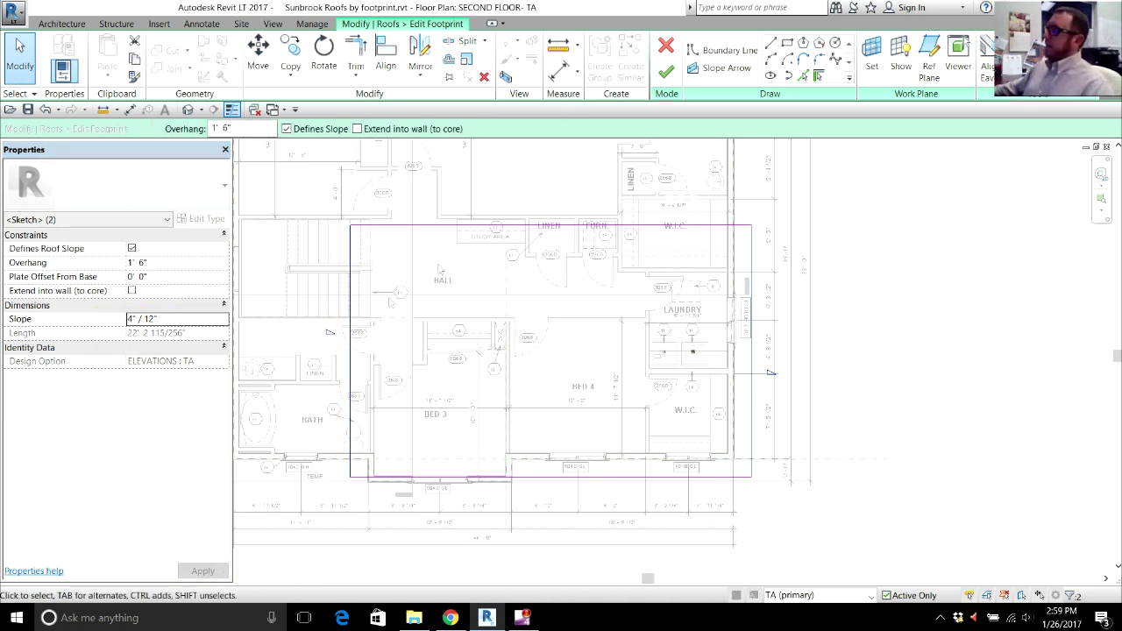
{"action": "left_click", "coordinate": [662, 77]}
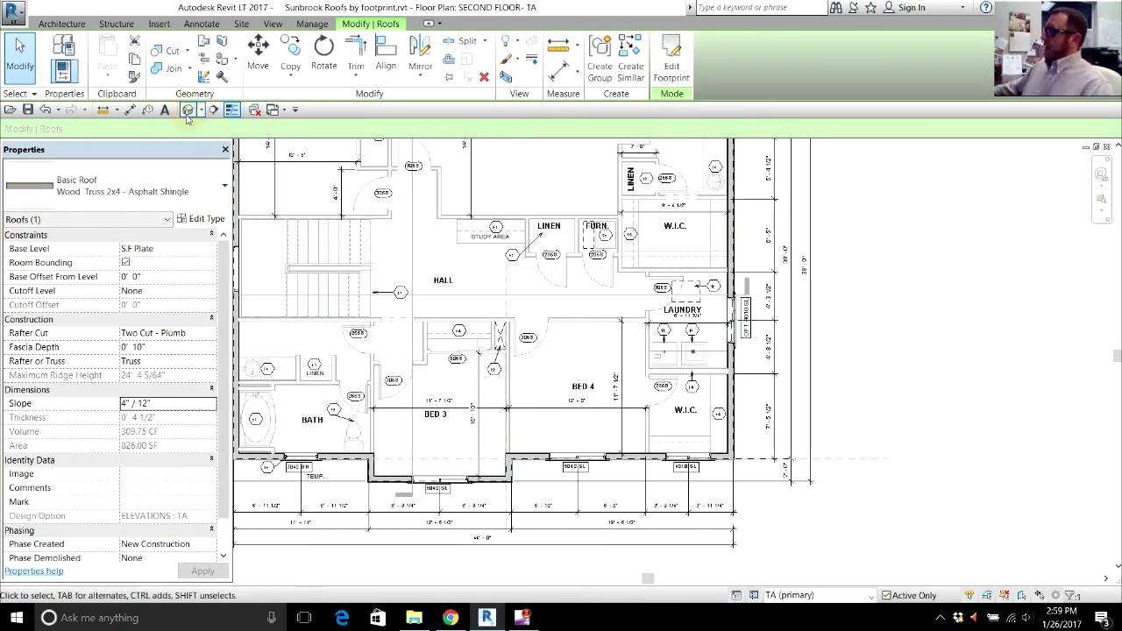
{"action": "left_click", "coordinate": [188, 110]}
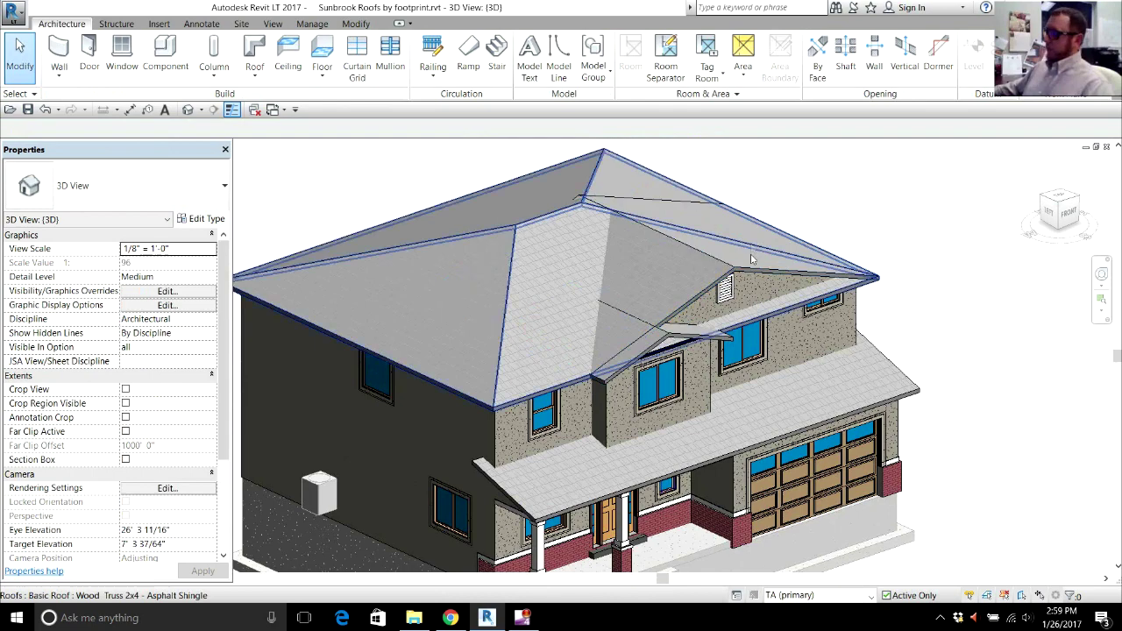
Zoom and orbit the 3D view to frame the front gable above the second-floor window.
{"action": "scroll", "coordinate": [754, 421], "scroll_direction": "up", "scroll_amount": 3}
{"action": "middle_click_drag", "start_coordinate": [755, 412], "coordinate": [731, 409], "text": "shift"}
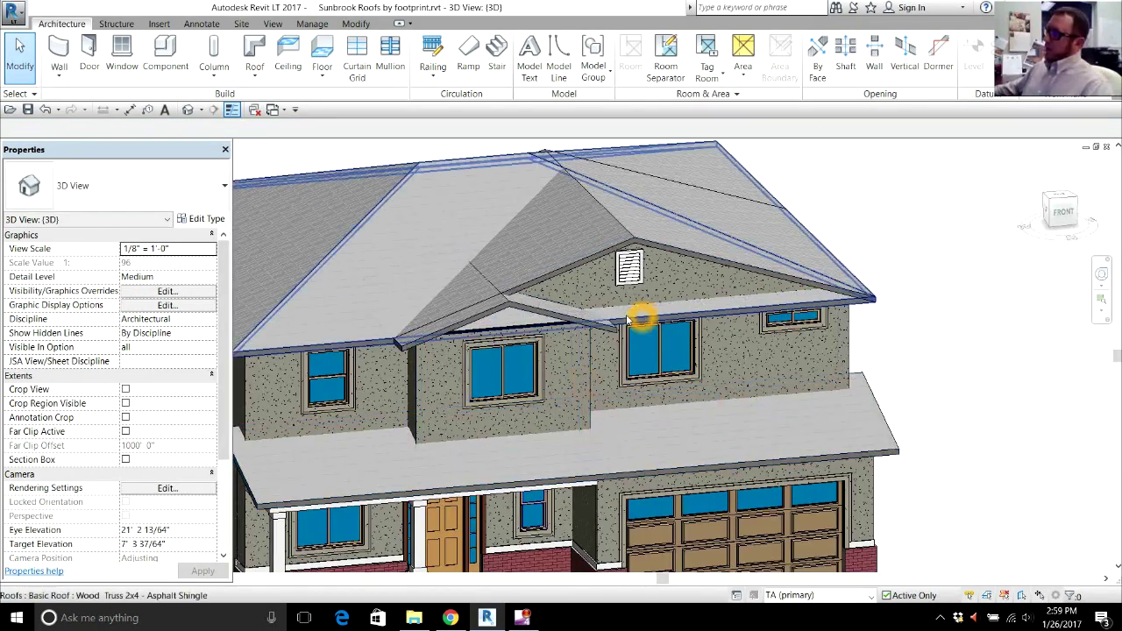
{"action": "middle_click_drag", "start_coordinate": [628, 321], "coordinate": [566, 321], "text": "shift"}
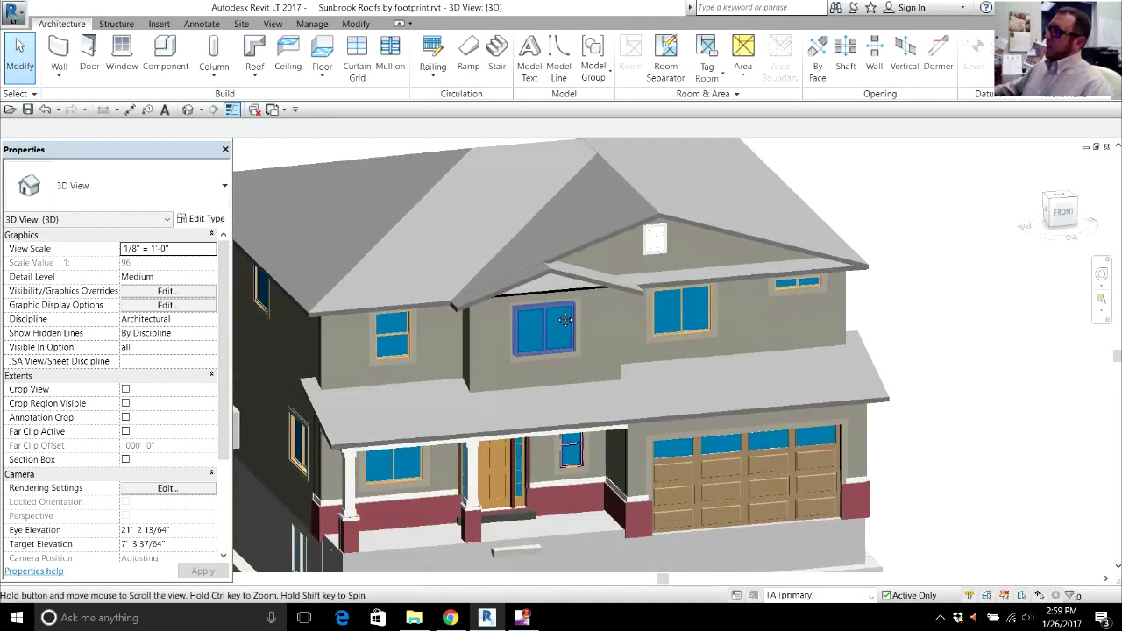
{"action": "scroll", "coordinate": [466, 325], "scroll_direction": "up", "scroll_amount": 5}
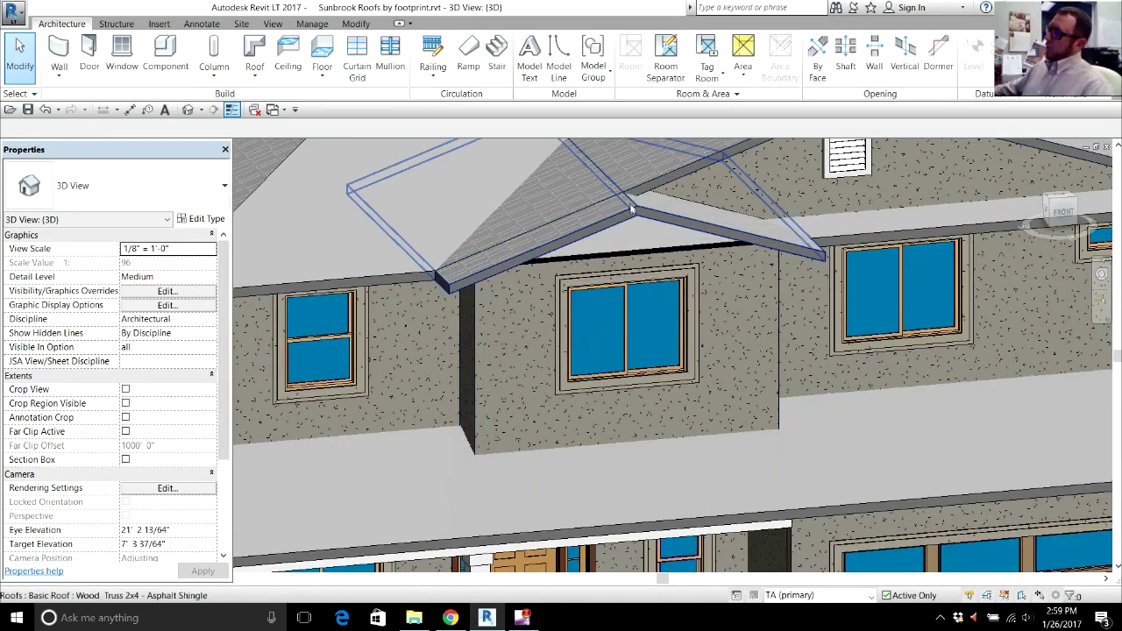
{"action": "left_click", "coordinate": [471, 330]}
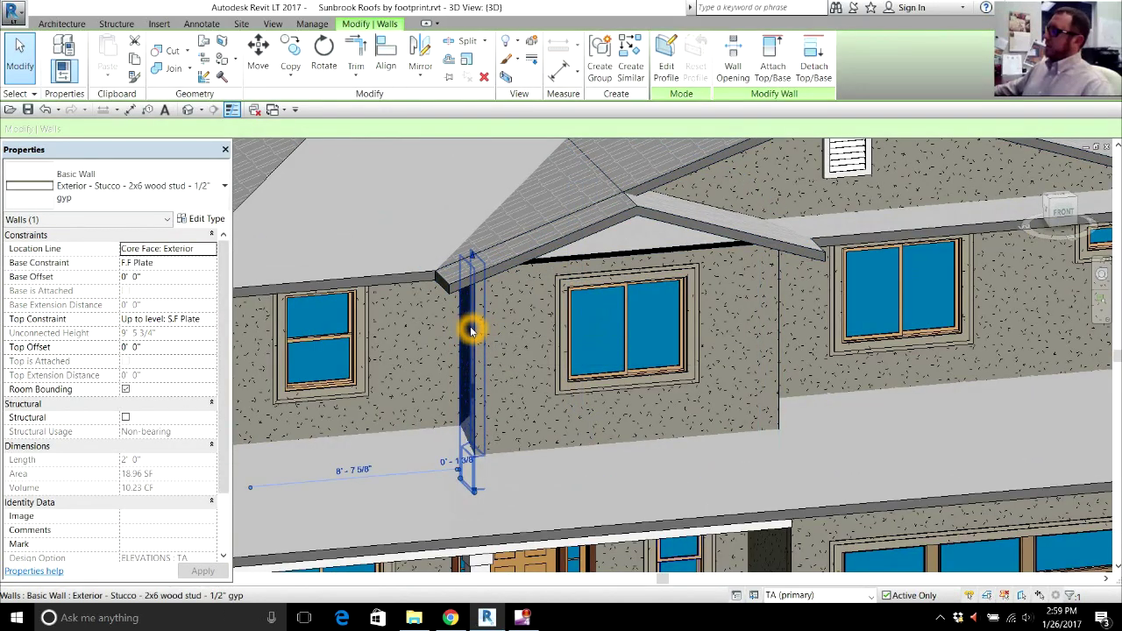
Attach the tops of the three walls under the front gable to the gable roof.
{"action": "left_click", "coordinate": [514, 333], "text": "ctrl"}
{"action": "middle_click_drag", "start_coordinate": [514, 333], "coordinate": [698, 357], "text": "shift"}
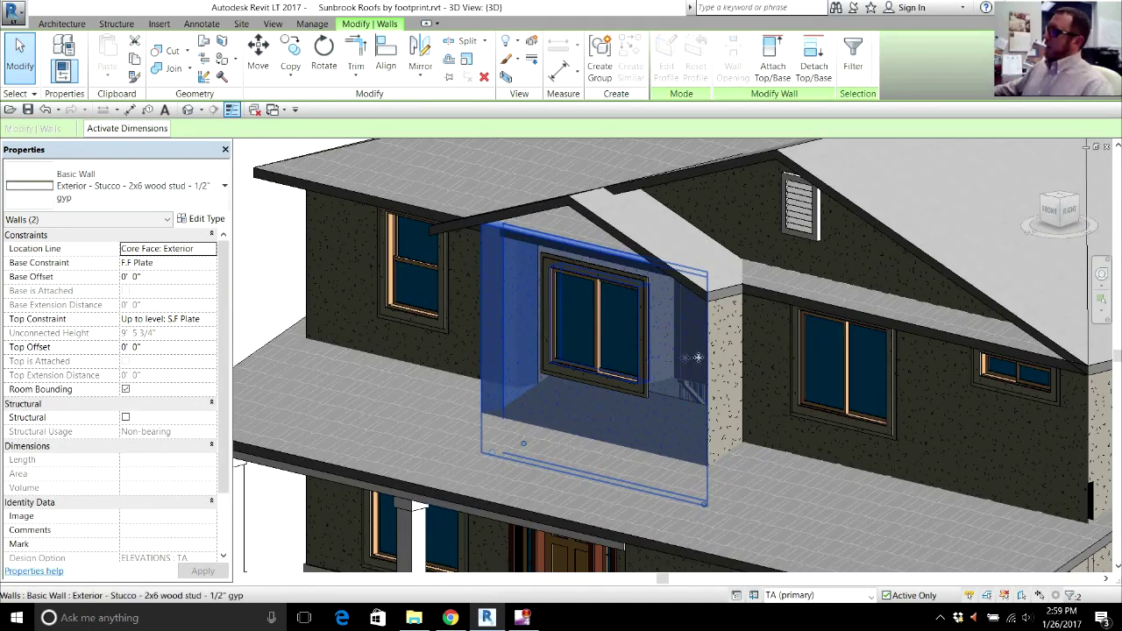
{"action": "left_click", "coordinate": [725, 355], "text": "ctrl"}
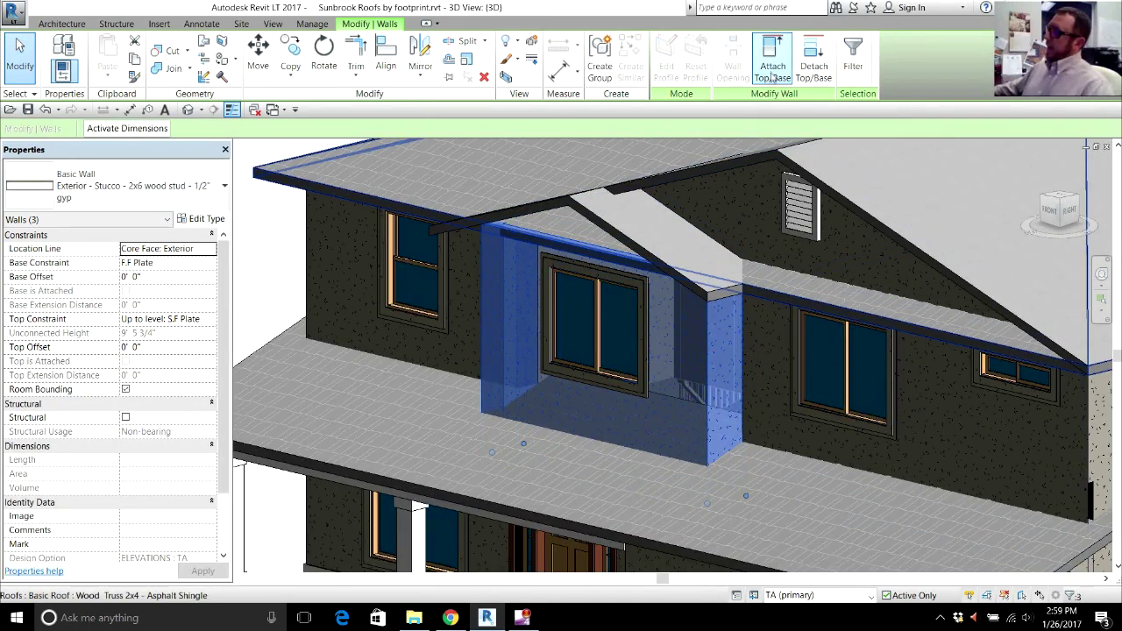
{"action": "left_click", "coordinate": [772, 70]}
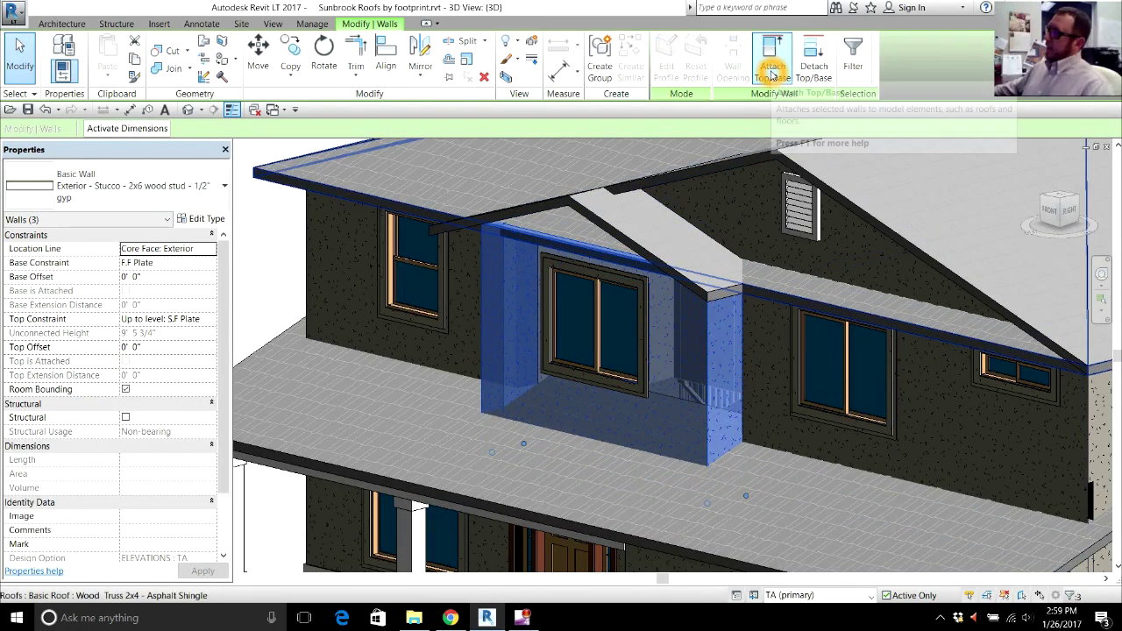
{"action": "left_click", "coordinate": [586, 205]}
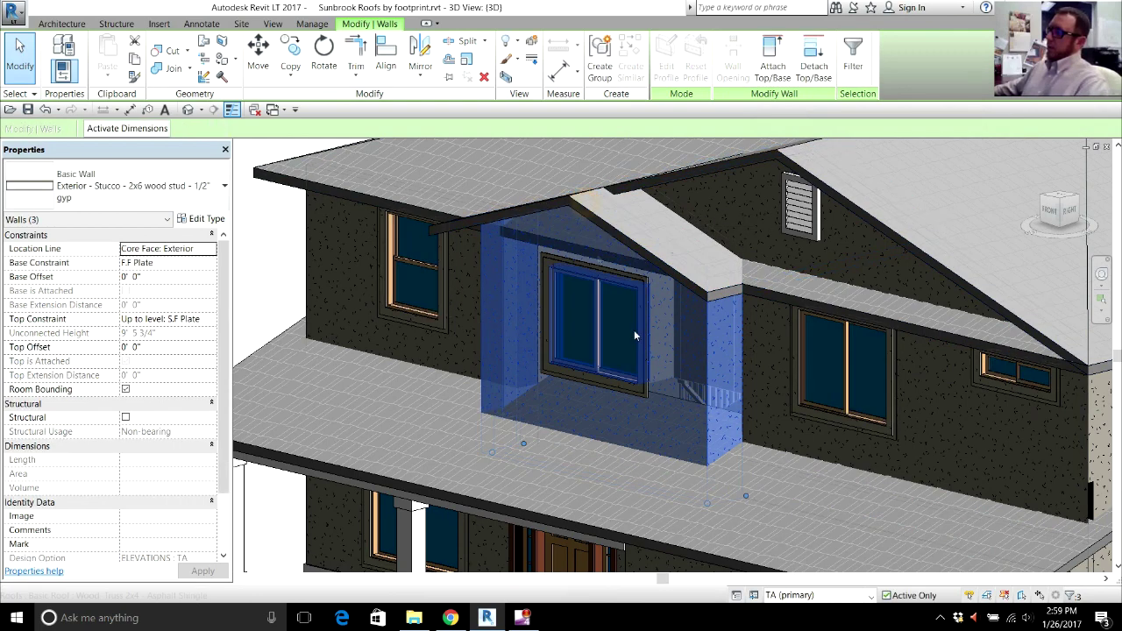
{"action": "key", "text": "Escape"}
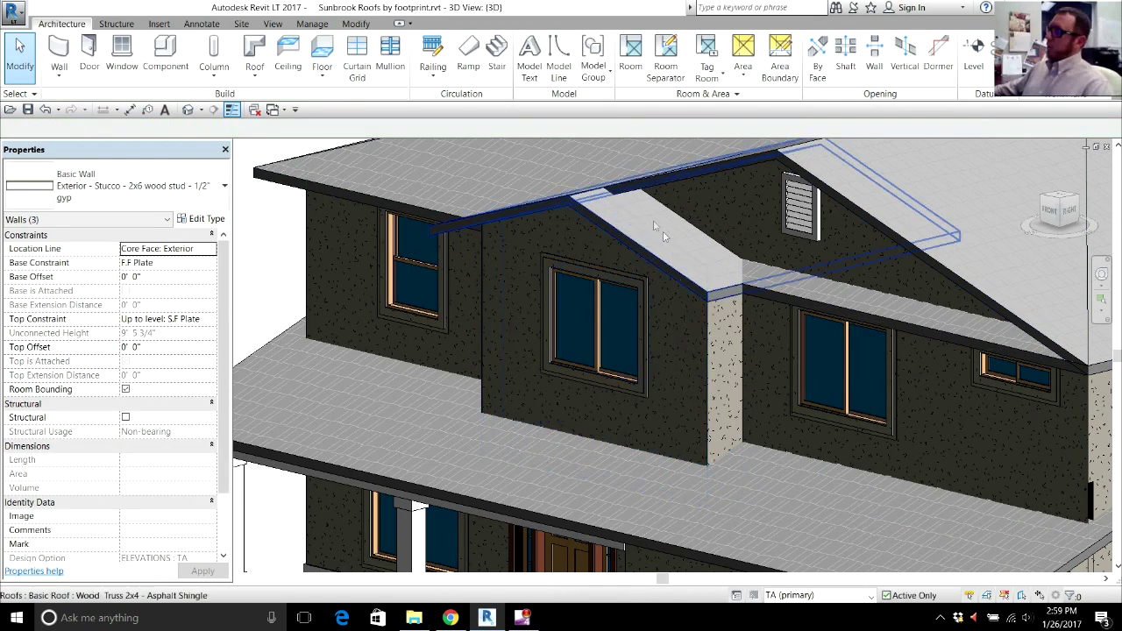
{"action": "middle_click_drag", "start_coordinate": [575, 284], "coordinate": [521, 308], "text": "shift"}
{"action": "scroll", "coordinate": [420, 290], "scroll_direction": "up", "scroll_amount": 2}
{"action": "scroll", "coordinate": [420, 290], "scroll_direction": "down", "scroll_amount": 3}
{"action": "scroll", "coordinate": [649, 408], "scroll_direction": "down", "scroll_amount": 3}
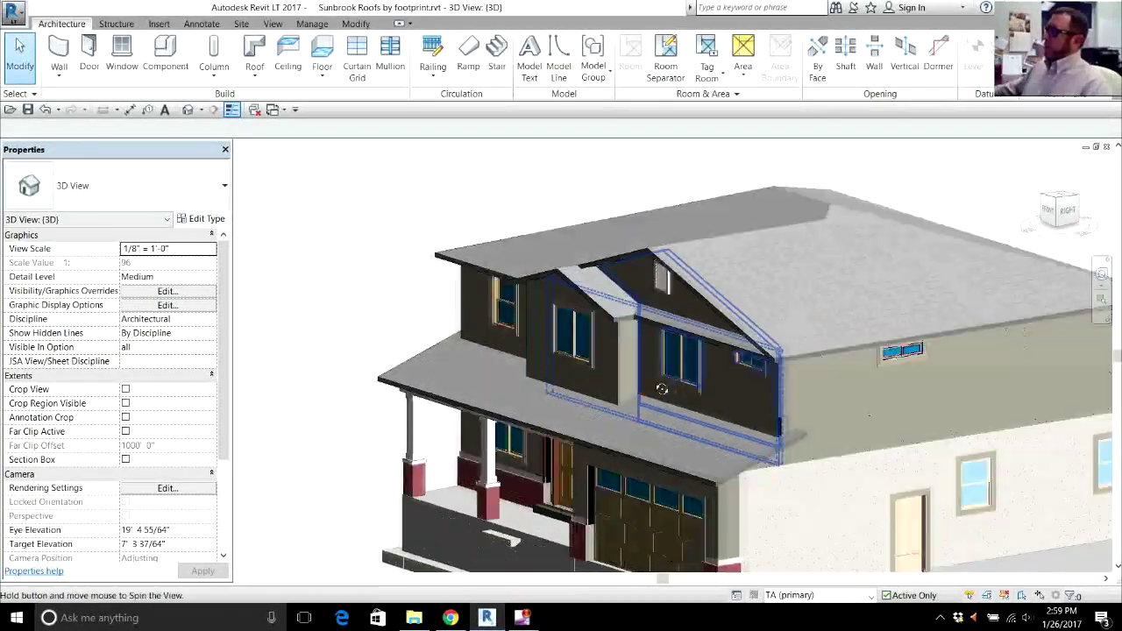
{"action": "middle_click_drag", "start_coordinate": [662, 390], "coordinate": [526, 350], "text": "shift"}
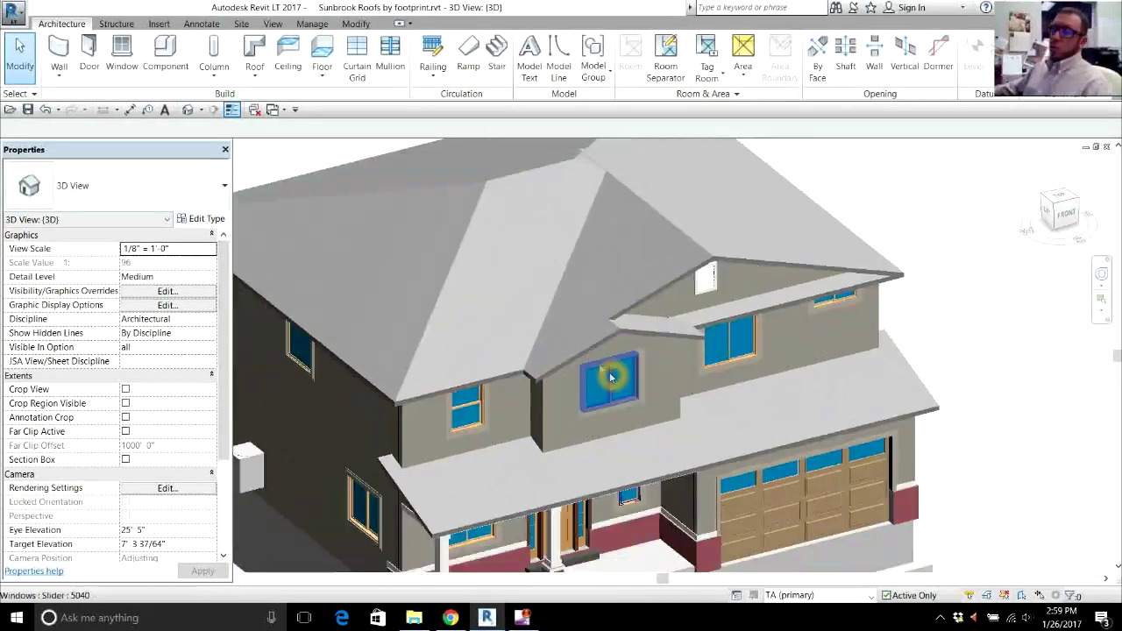
{"action": "scroll", "coordinate": [564, 316], "scroll_direction": "up", "scroll_amount": 3}
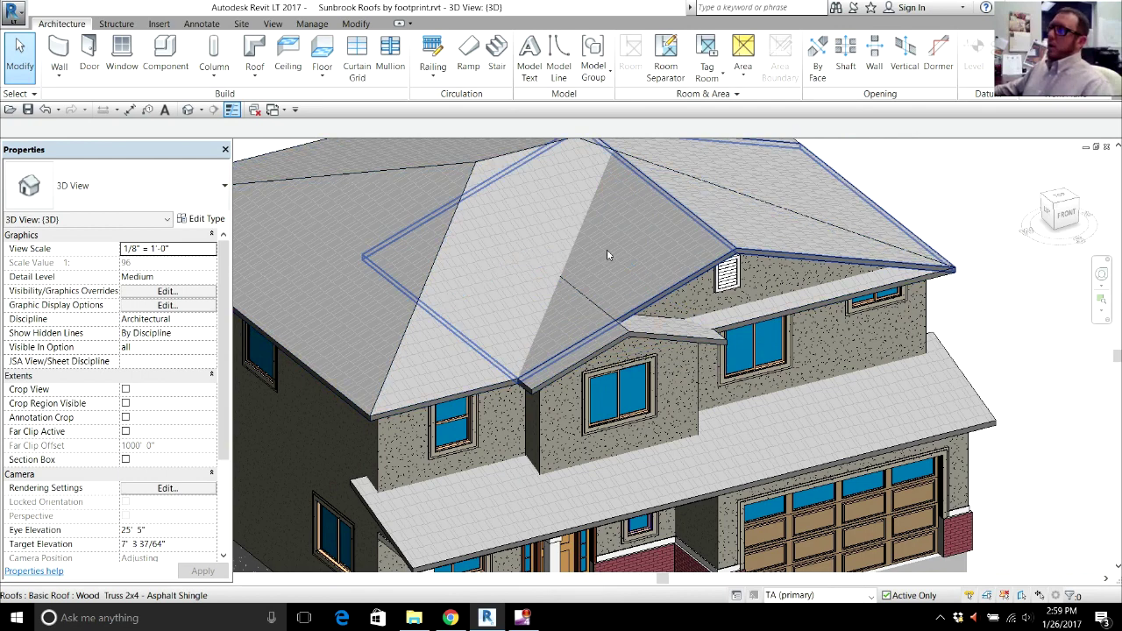
Join the small front cross-gable roof to the main hip roof and orbit to check the valleys.
{"action": "left_click", "coordinate": [356, 25]}
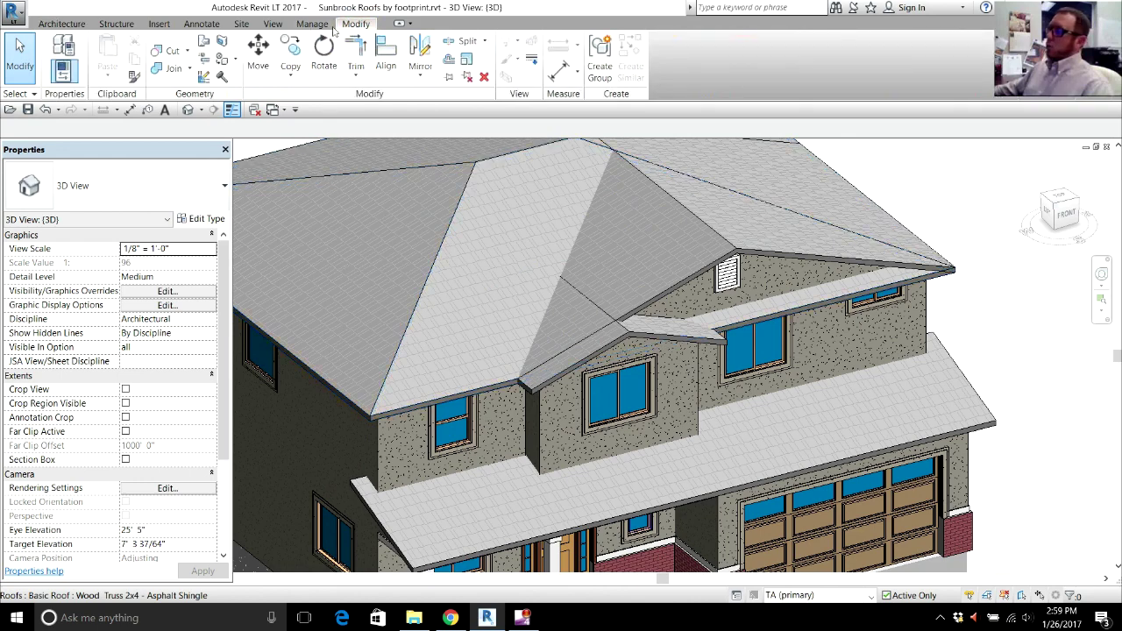
{"action": "left_click", "coordinate": [174, 67]}
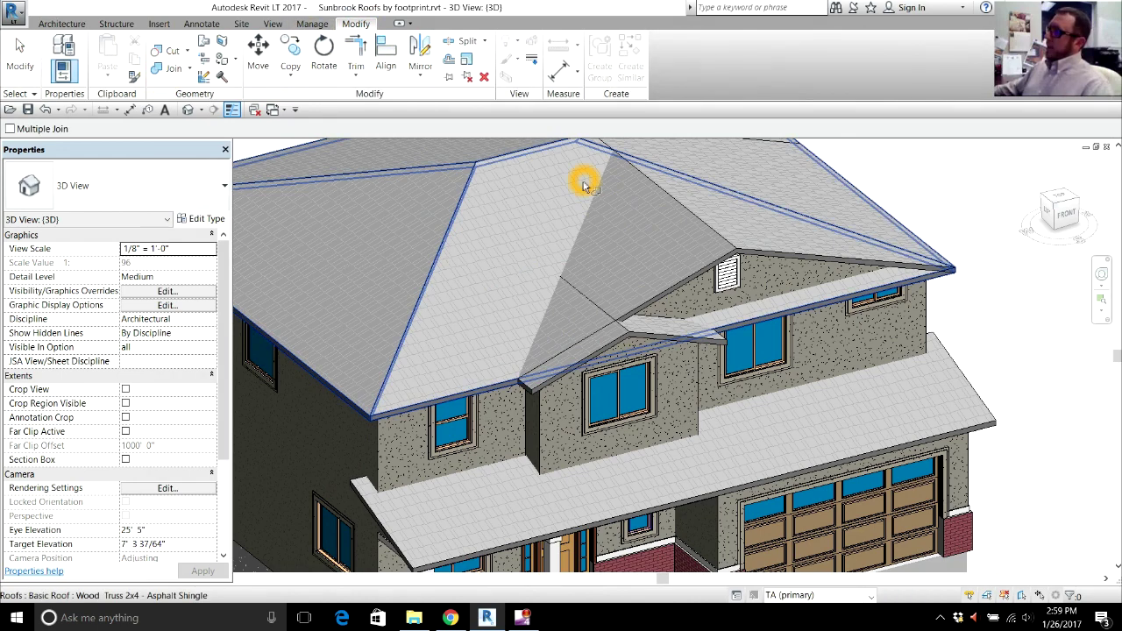
{"action": "left_click", "coordinate": [695, 221]}
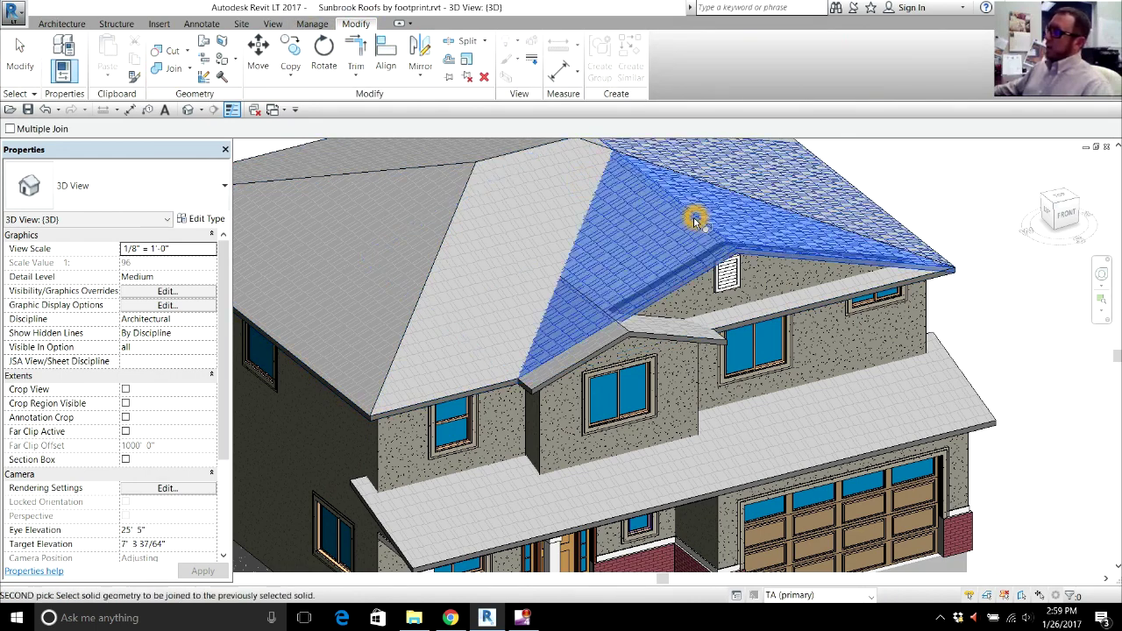
{"action": "left_click", "coordinate": [531, 175]}
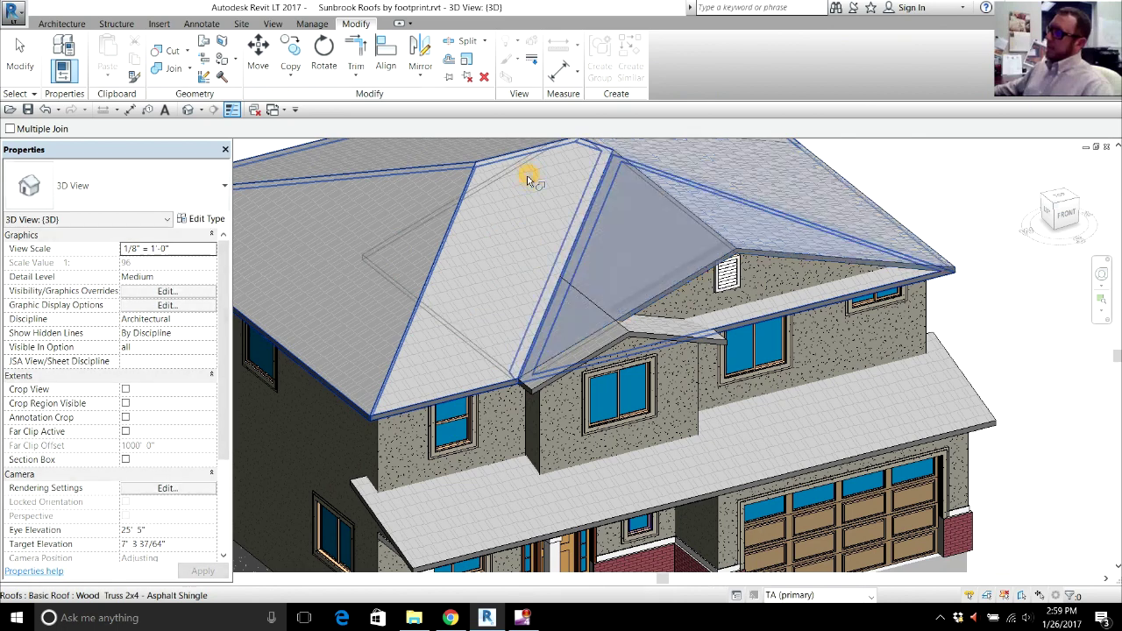
{"action": "left_click", "coordinate": [638, 329]}
{"action": "left_click", "coordinate": [640, 208]}
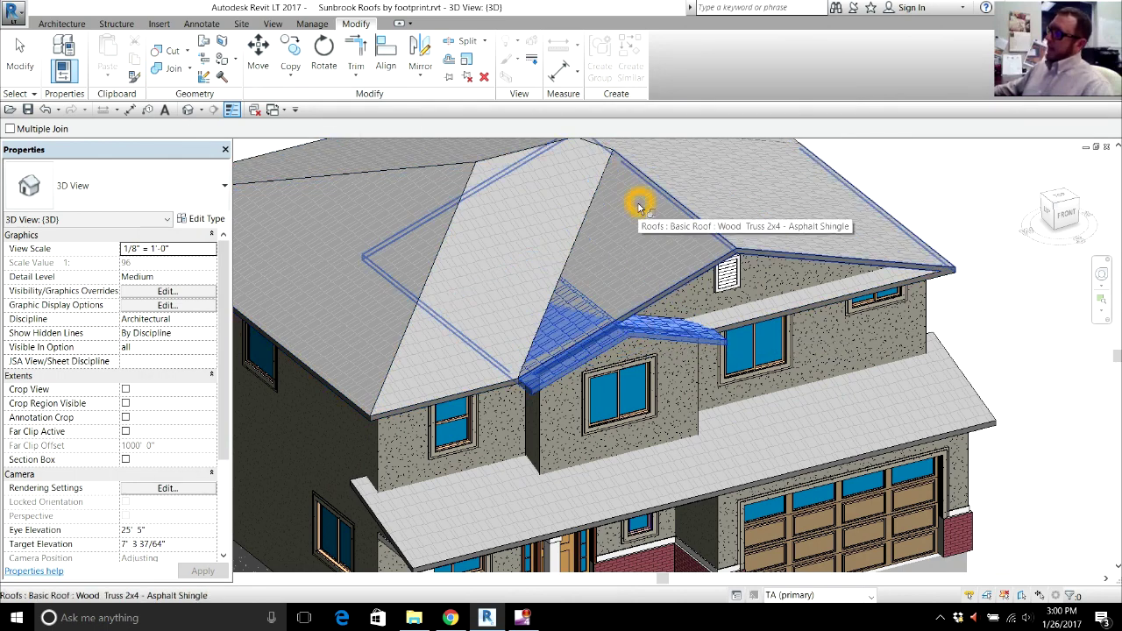
{"action": "left_click", "coordinate": [613, 330]}
{"action": "middle_click_drag", "start_coordinate": [614, 330], "coordinate": [722, 243], "text": "shift"}
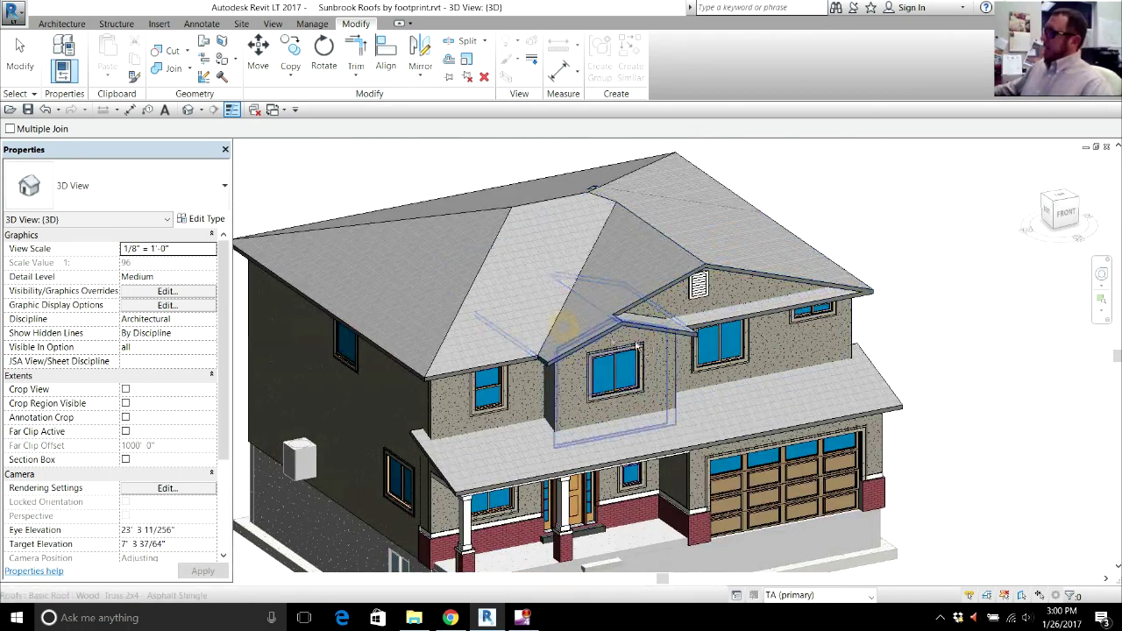
{"action": "middle_click_drag", "start_coordinate": [600, 320], "coordinate": [803, 368], "text": "shift"}
{"action": "scroll", "coordinate": [804, 369], "scroll_direction": "up", "scroll_amount": 5}
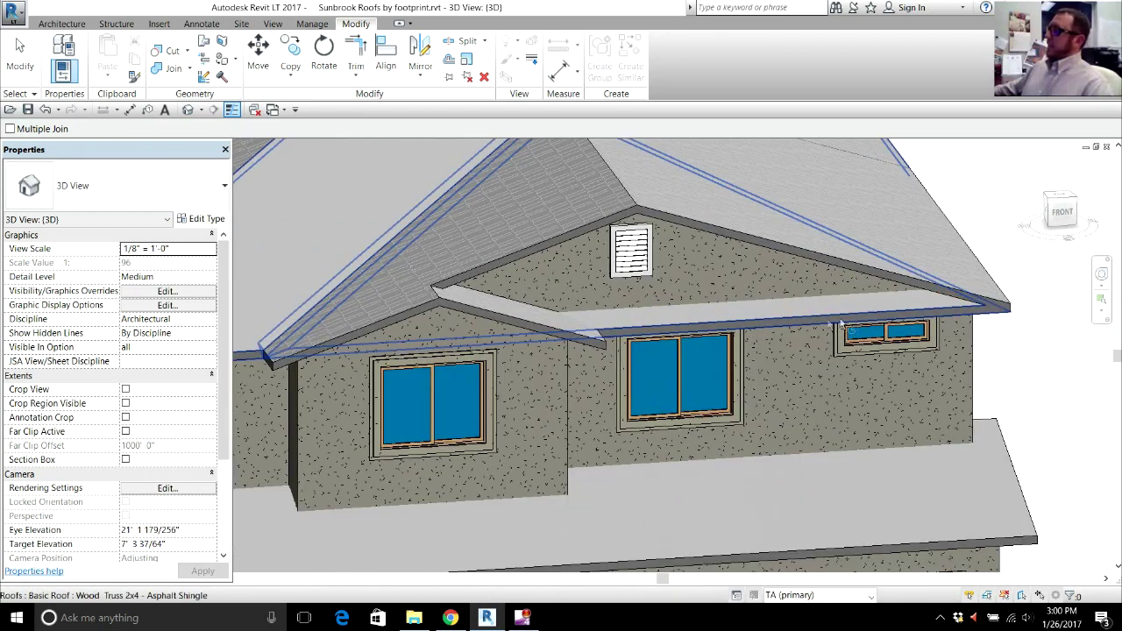
{"action": "scroll", "coordinate": [618, 321], "scroll_direction": "down", "scroll_amount": 10}
{"action": "middle_click_drag", "start_coordinate": [618, 321], "coordinate": [635, 269], "text": "shift"}
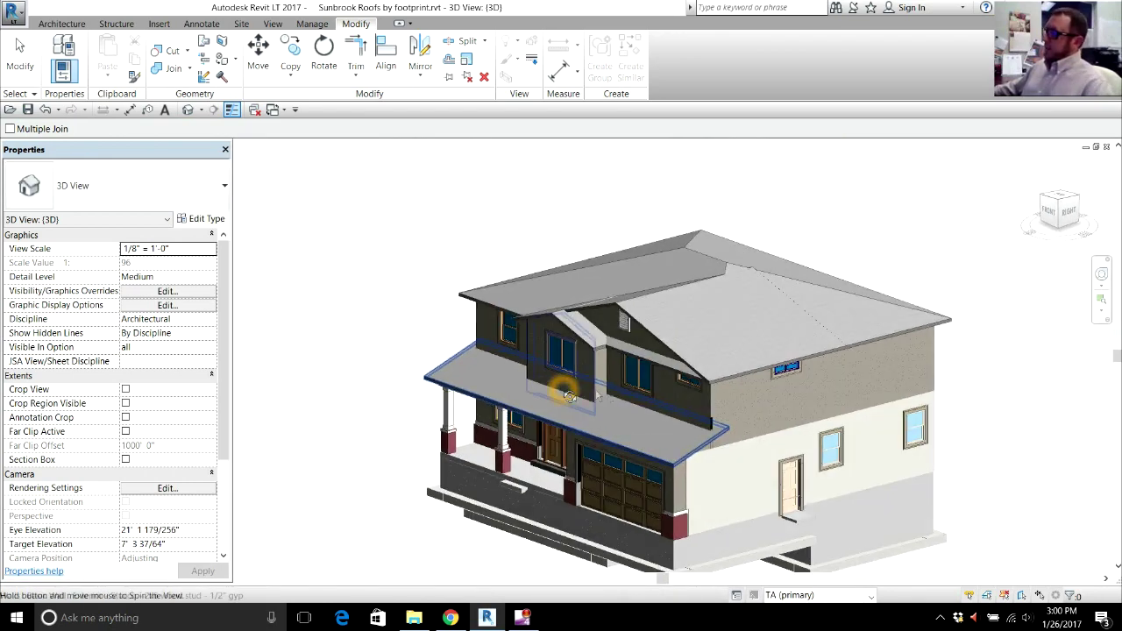
{"action": "left_click", "coordinate": [644, 259]}
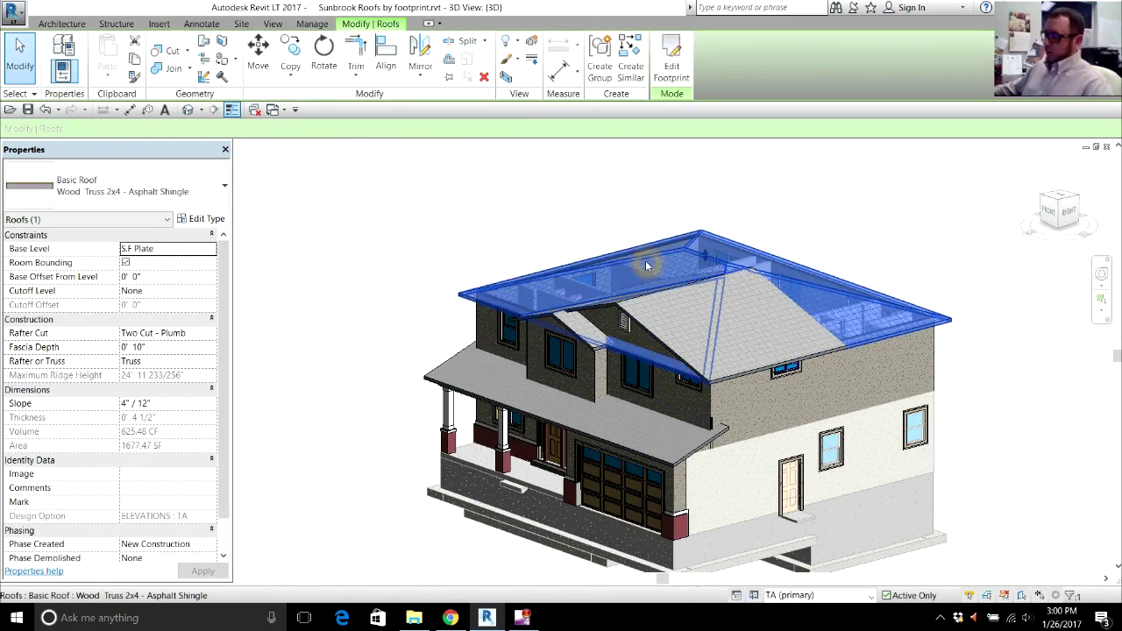
{"action": "scroll", "coordinate": [719, 263], "scroll_direction": "up", "scroll_amount": 2}
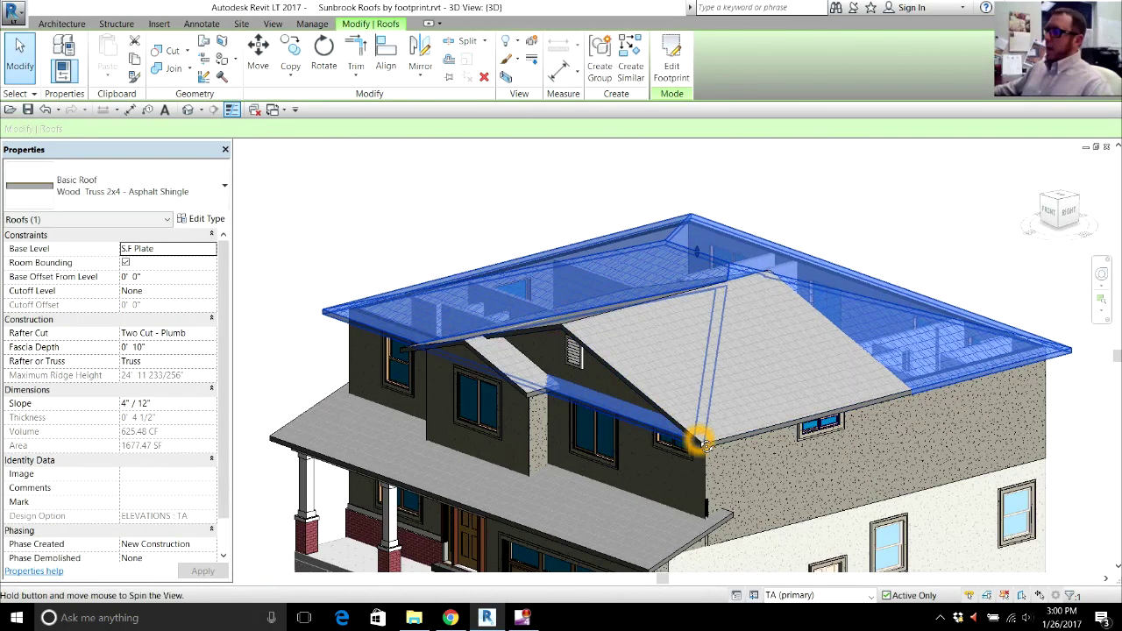
{"action": "scroll", "coordinate": [605, 412], "scroll_direction": "up", "scroll_amount": 3}
{"action": "scroll", "coordinate": [610, 382], "scroll_direction": "down", "scroll_amount": 5}
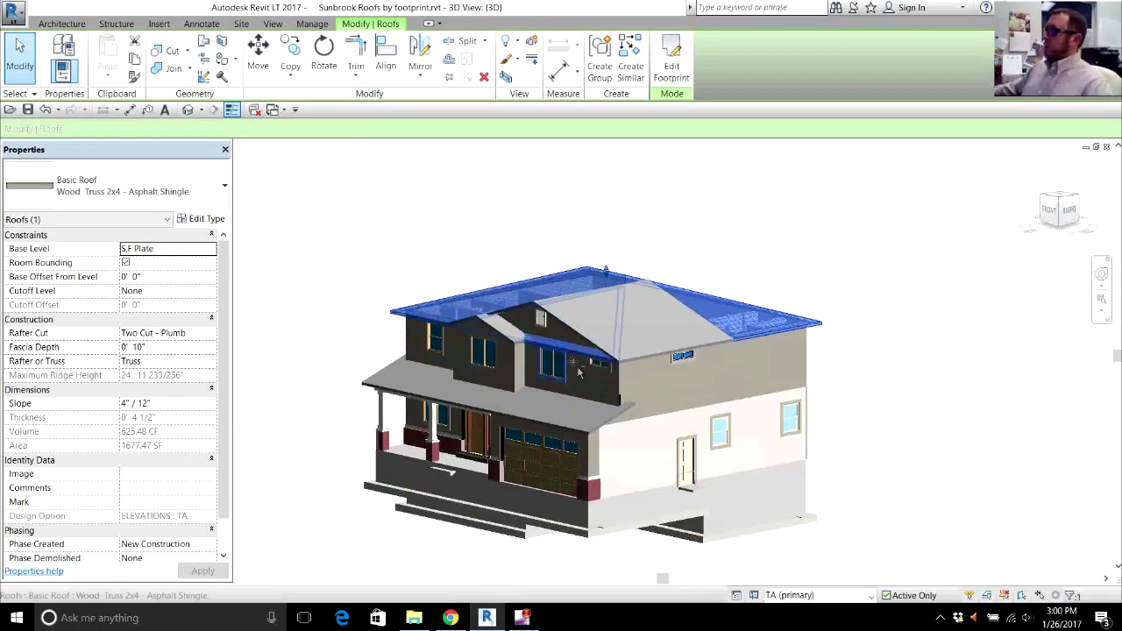
{"action": "middle_click_drag", "start_coordinate": [579, 372], "coordinate": [877, 383], "text": "shift"}
{"action": "left_click", "coordinate": [877, 383]}
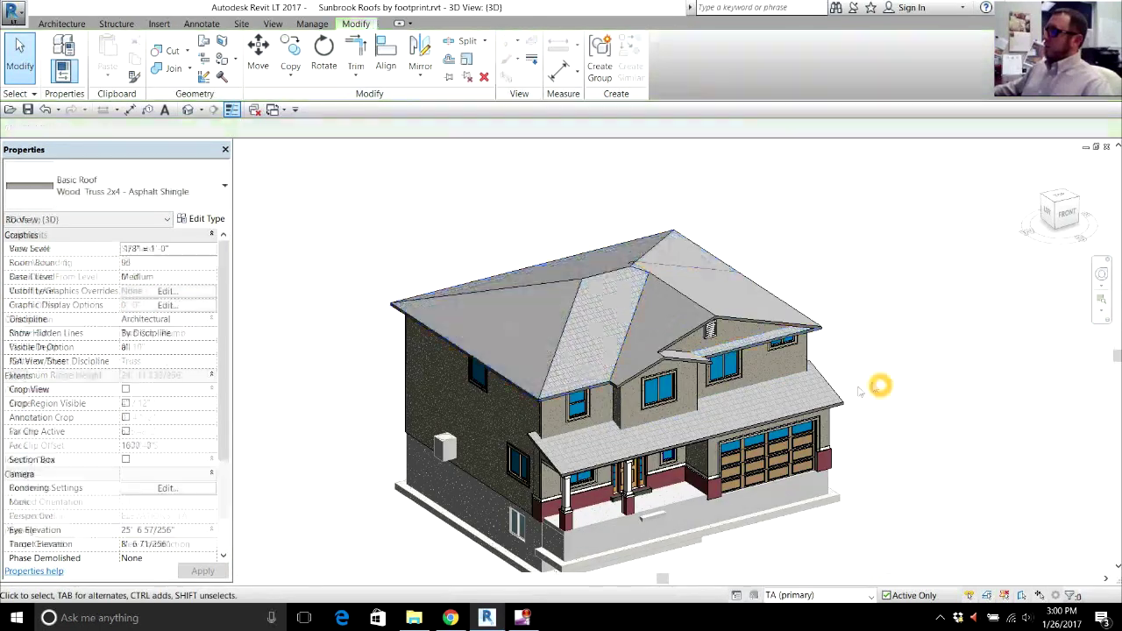
{"action": "scroll", "coordinate": [880, 342], "scroll_direction": "up", "scroll_amount": 3}
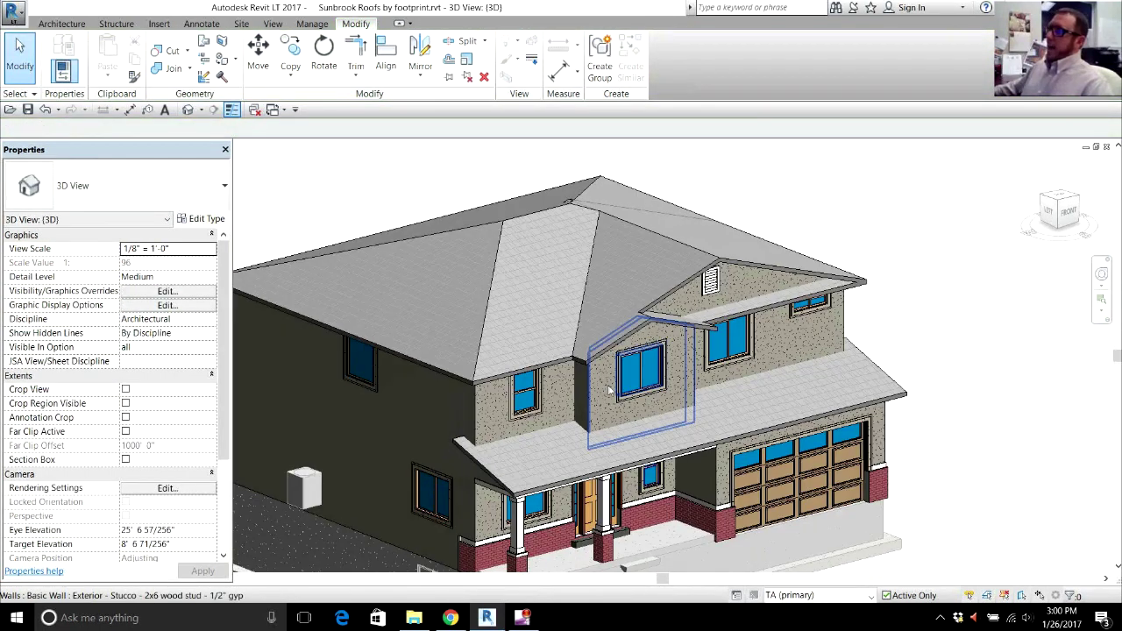
{"action": "scroll", "coordinate": [675, 388], "scroll_direction": "up", "scroll_amount": 4}
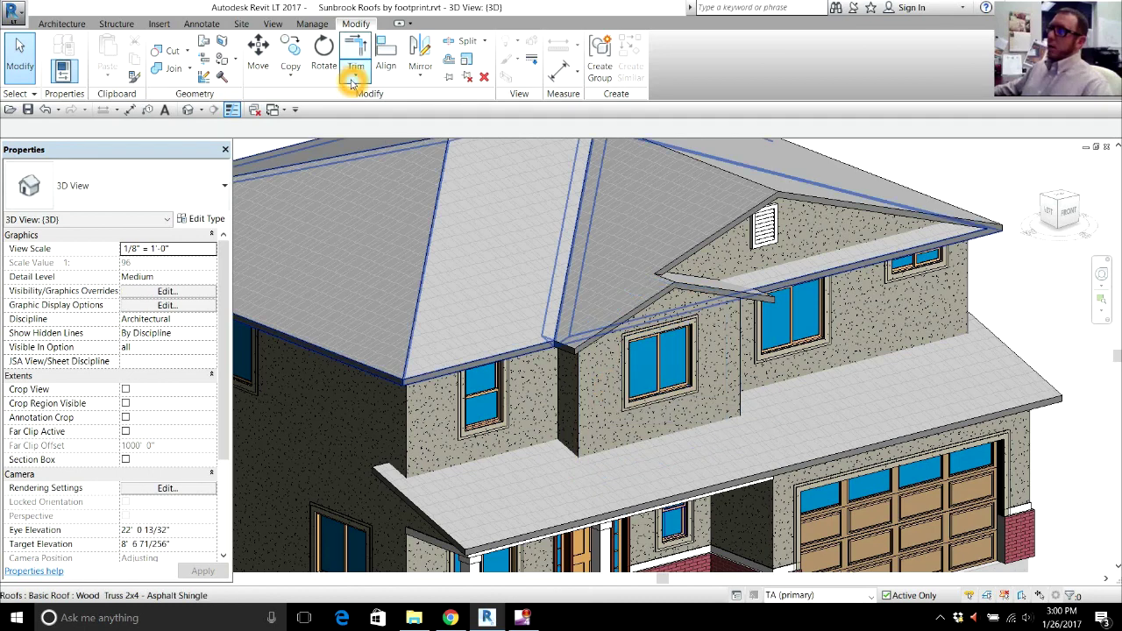
{"action": "left_click", "coordinate": [63, 23]}
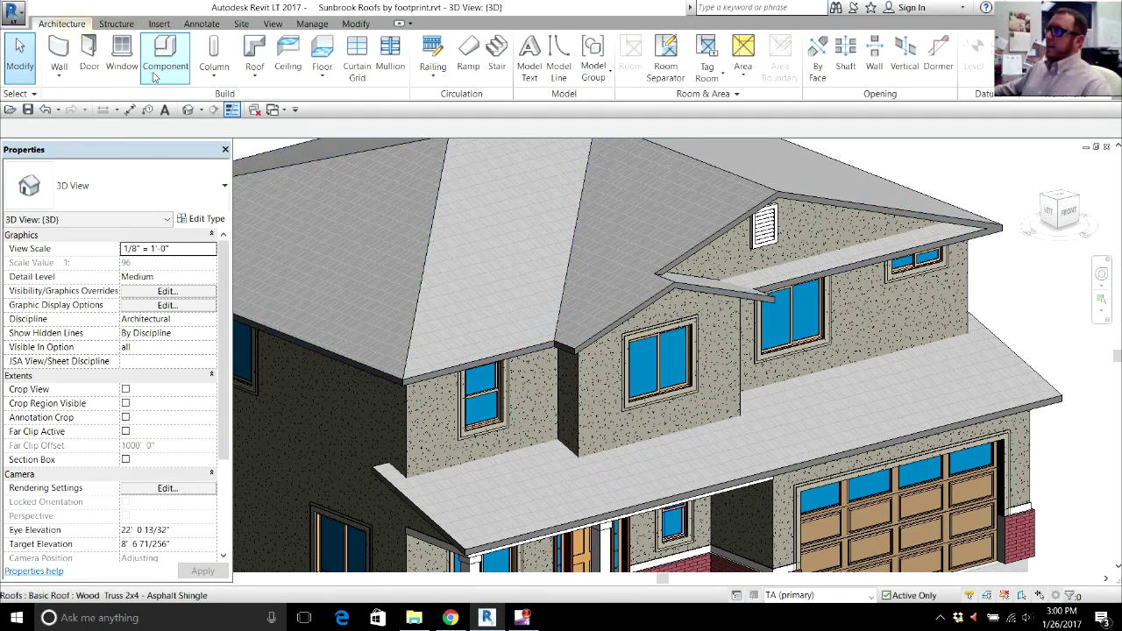
{"action": "left_click", "coordinate": [255, 52]}
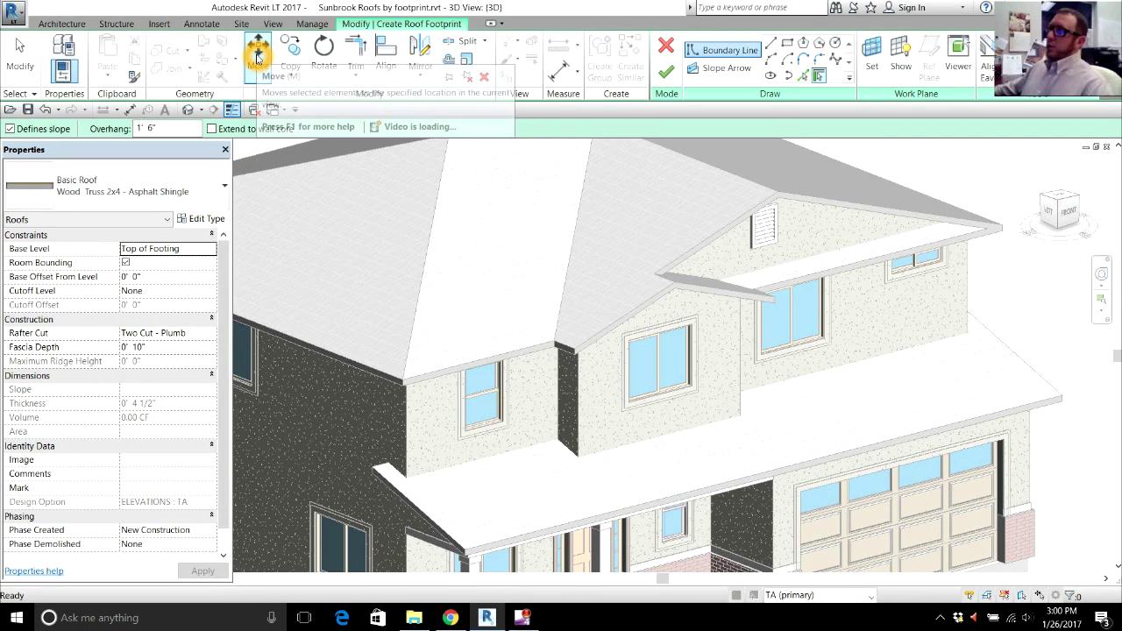
{"action": "left_click", "coordinate": [62, 24]}
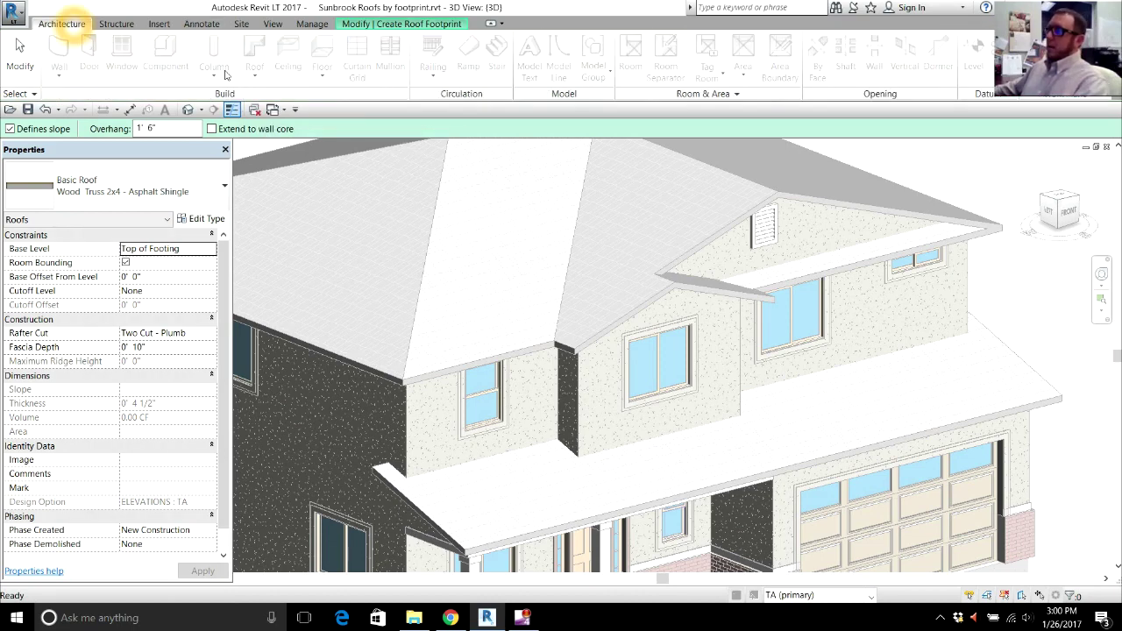
{"action": "key", "text": "Escape"}
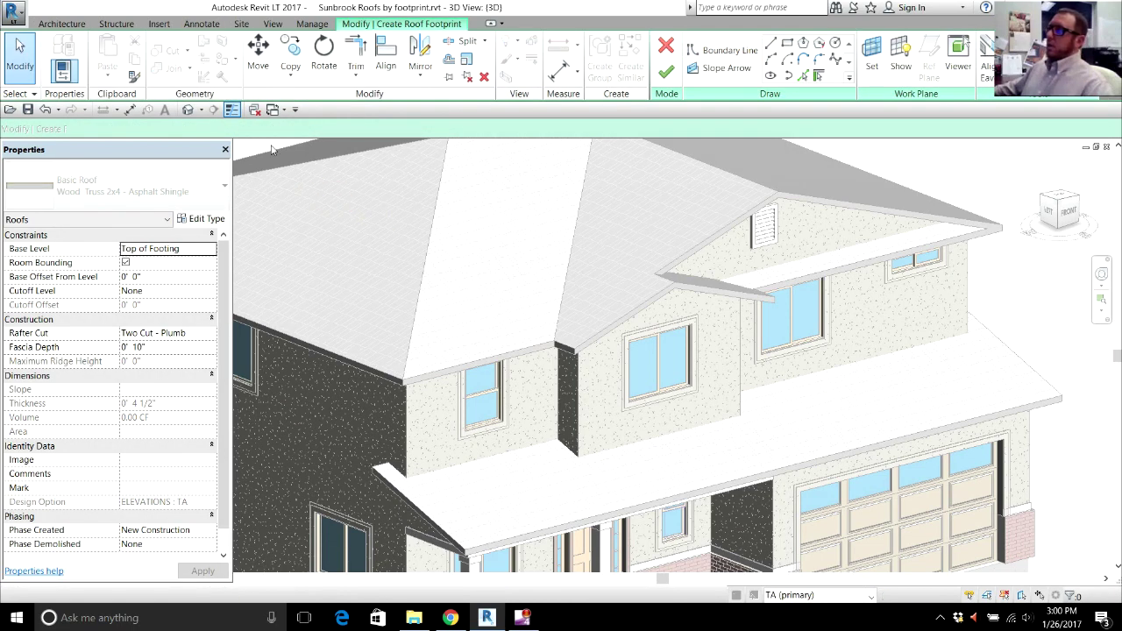
{"action": "left_click", "coordinate": [63, 23]}
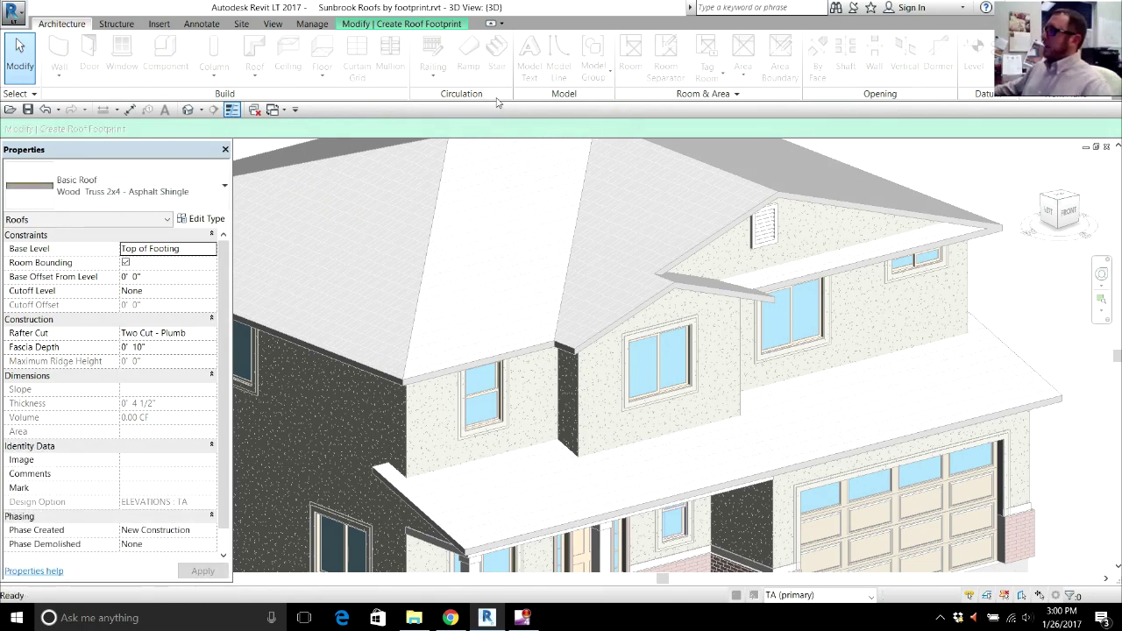
{"action": "left_click", "coordinate": [387, 27]}
{"action": "left_click", "coordinate": [667, 69]}
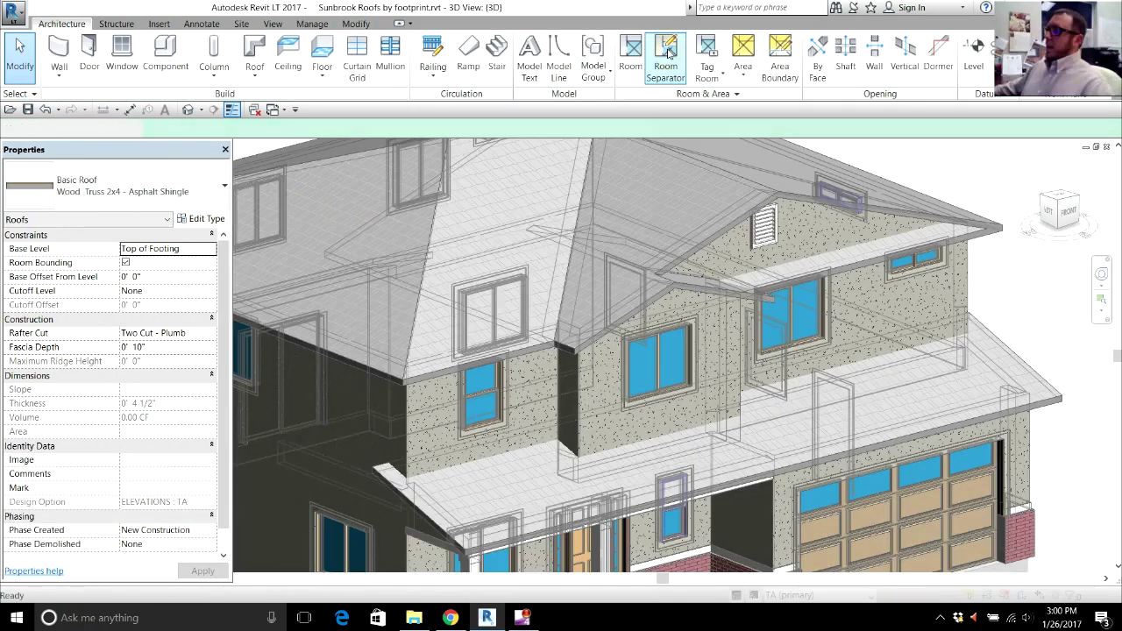
{"action": "middle_click_drag", "start_coordinate": [544, 307], "coordinate": [592, 310], "text": "shift"}
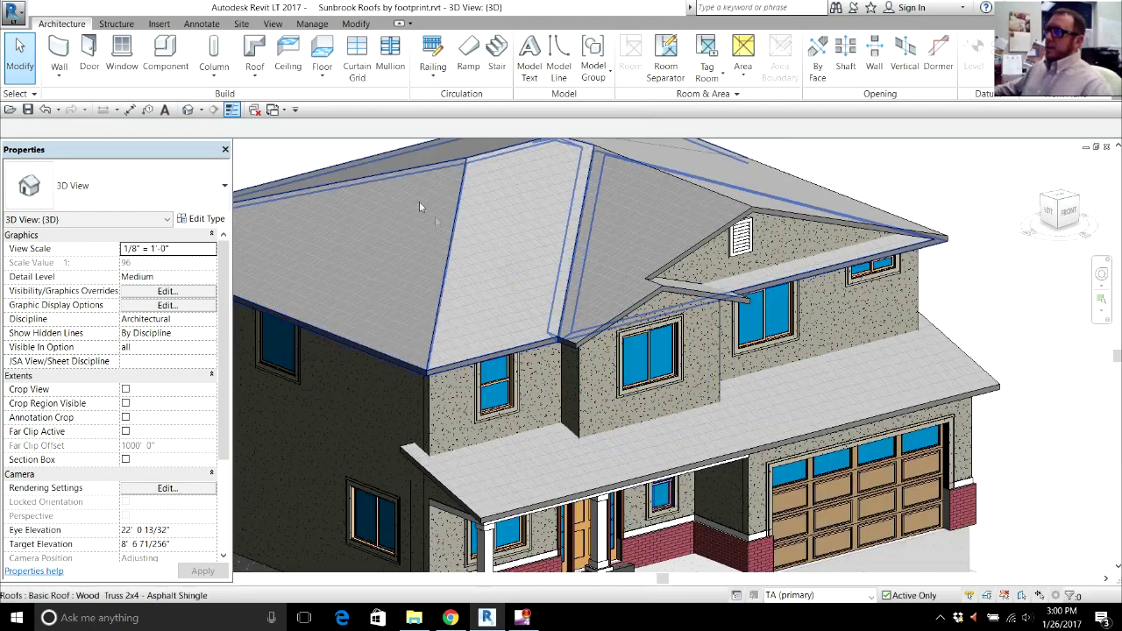
Start the Roof: Fascia tool with the Fascia-Flat 1x8 type.
{"action": "left_click", "coordinate": [259, 77]}
{"action": "left_click", "coordinate": [292, 195]}
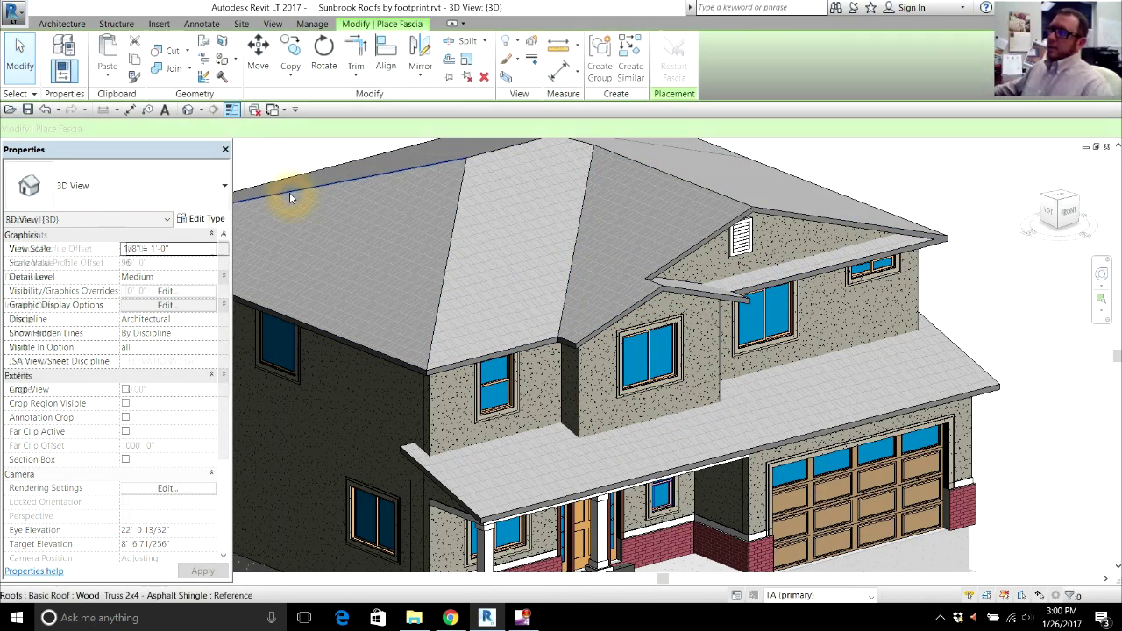
{"action": "left_click", "coordinate": [122, 191]}
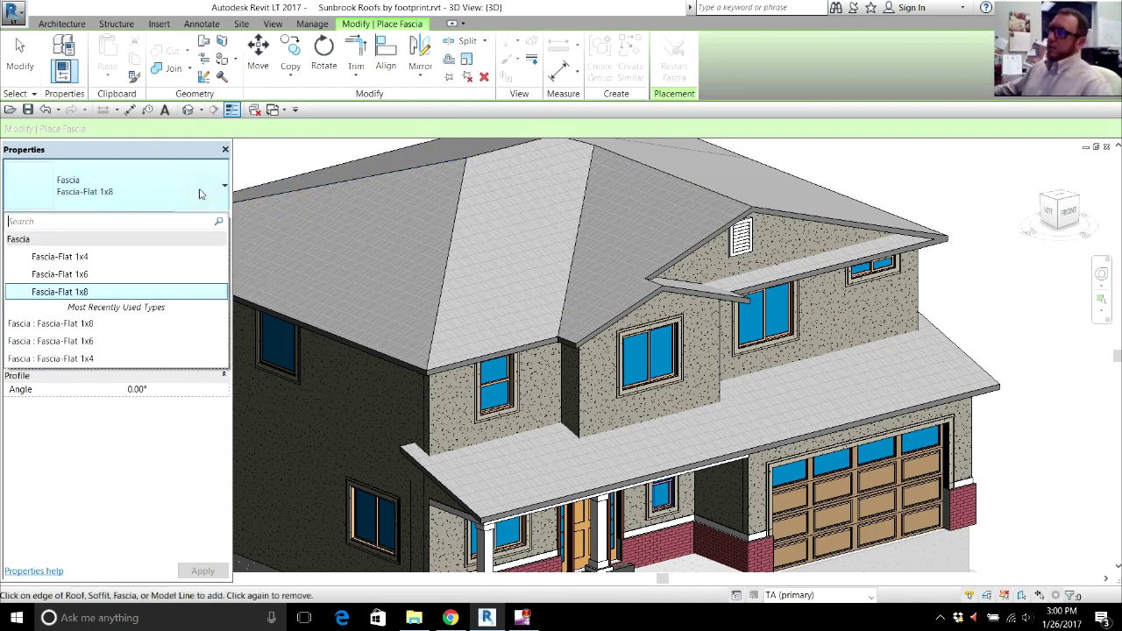
{"action": "left_click", "coordinate": [96, 286]}
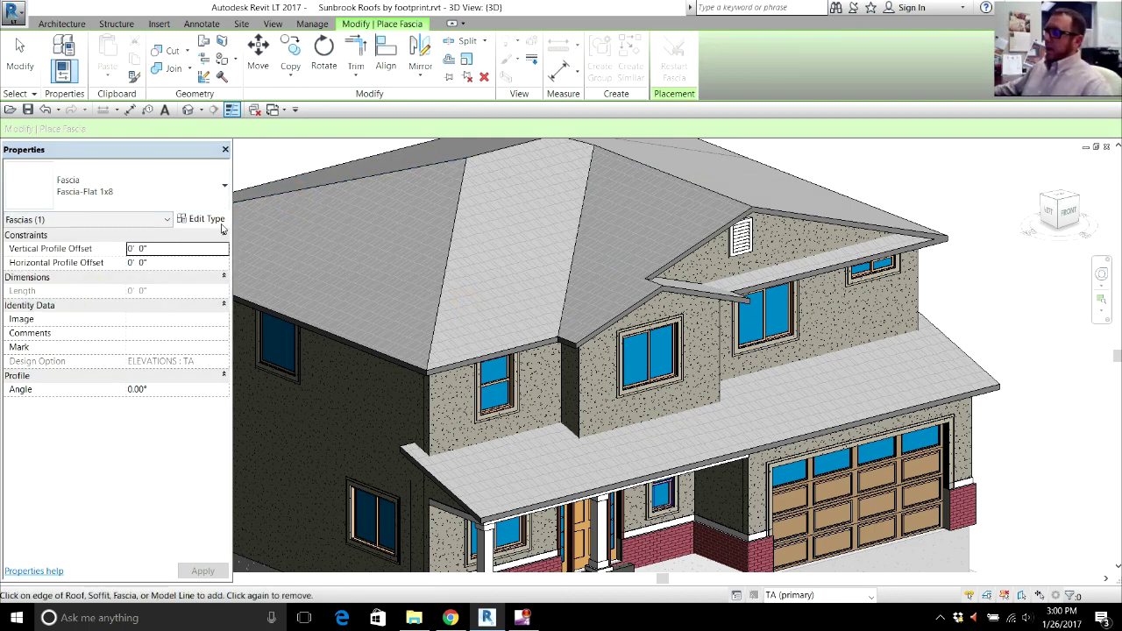
Place fascia along the main roof eave and the front gable's lower, rake and upper edges.
{"action": "left_click", "coordinate": [371, 352]}
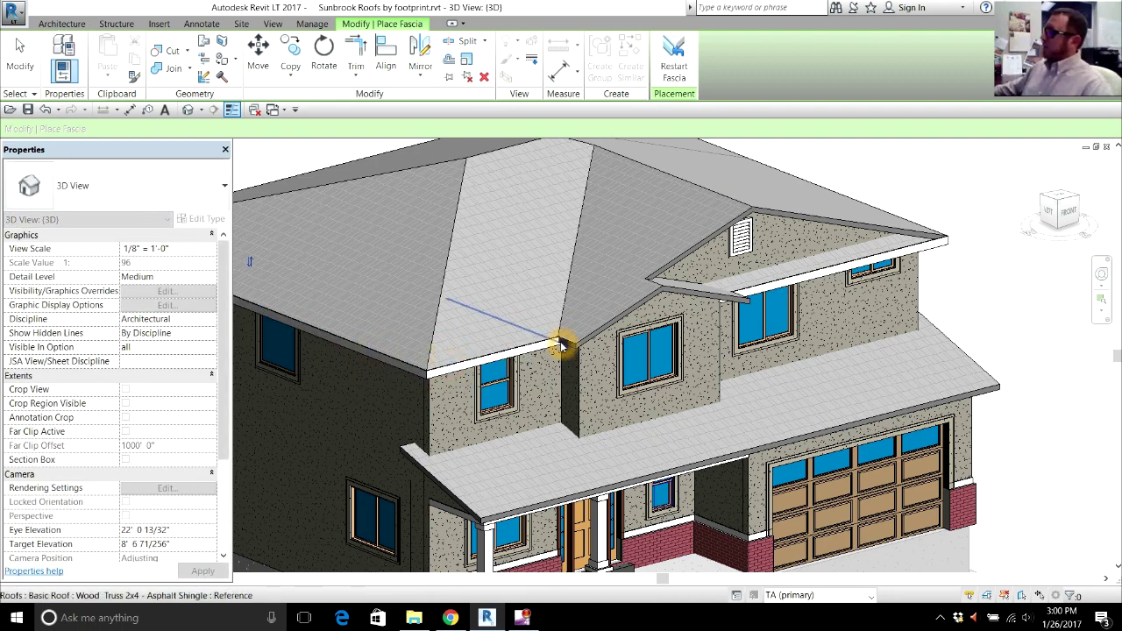
{"action": "left_click", "coordinate": [614, 313]}
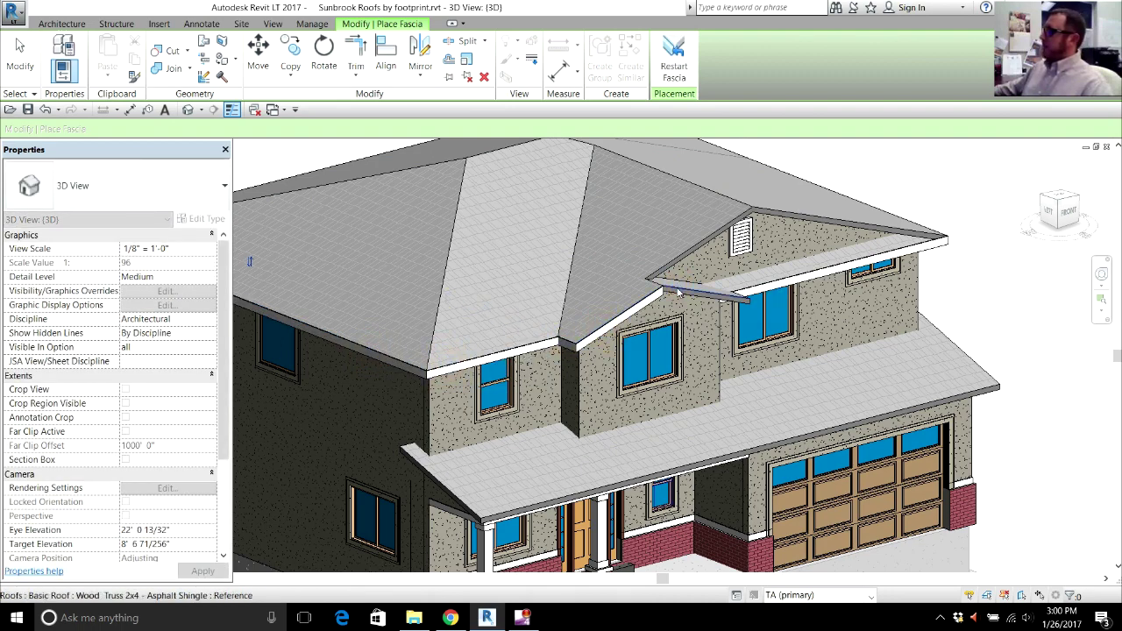
{"action": "left_click", "coordinate": [699, 249]}
{"action": "left_click", "coordinate": [785, 212]}
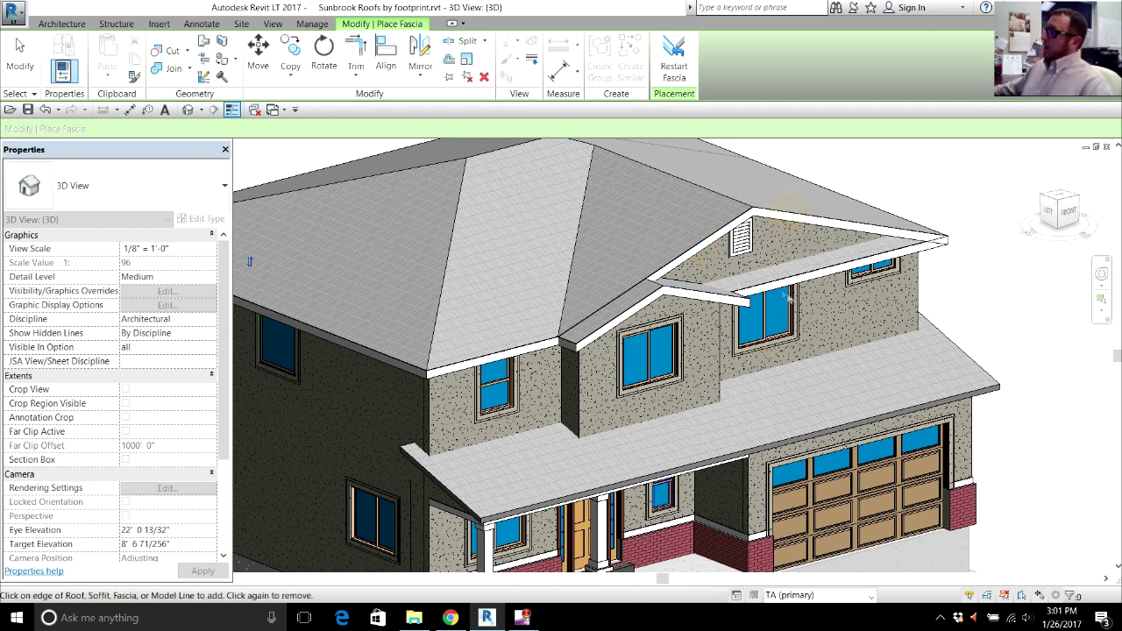
{"action": "left_click", "coordinate": [682, 77]}
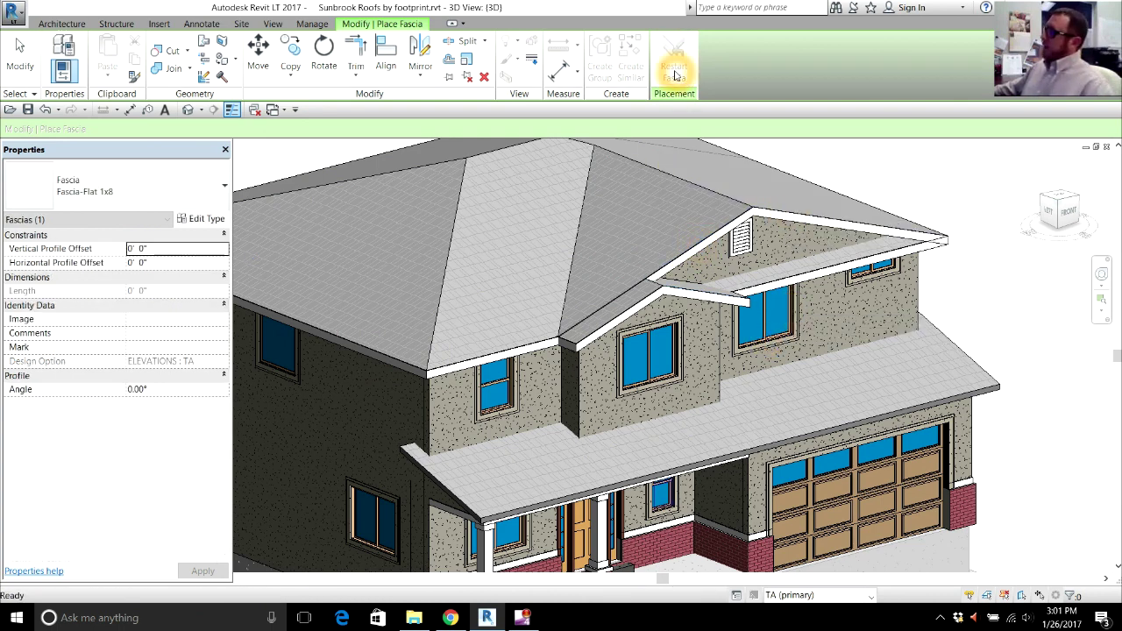
{"action": "key", "text": "Escape"}
{"action": "scroll", "coordinate": [693, 252], "scroll_direction": "up", "scroll_amount": 5}
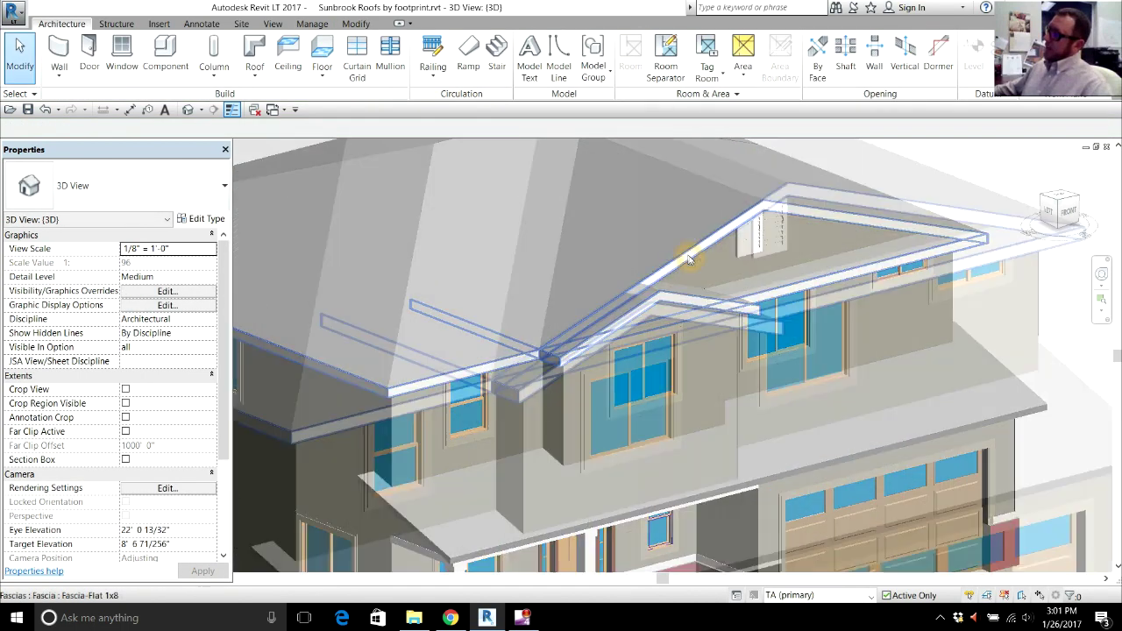
{"action": "left_click", "coordinate": [699, 255]}
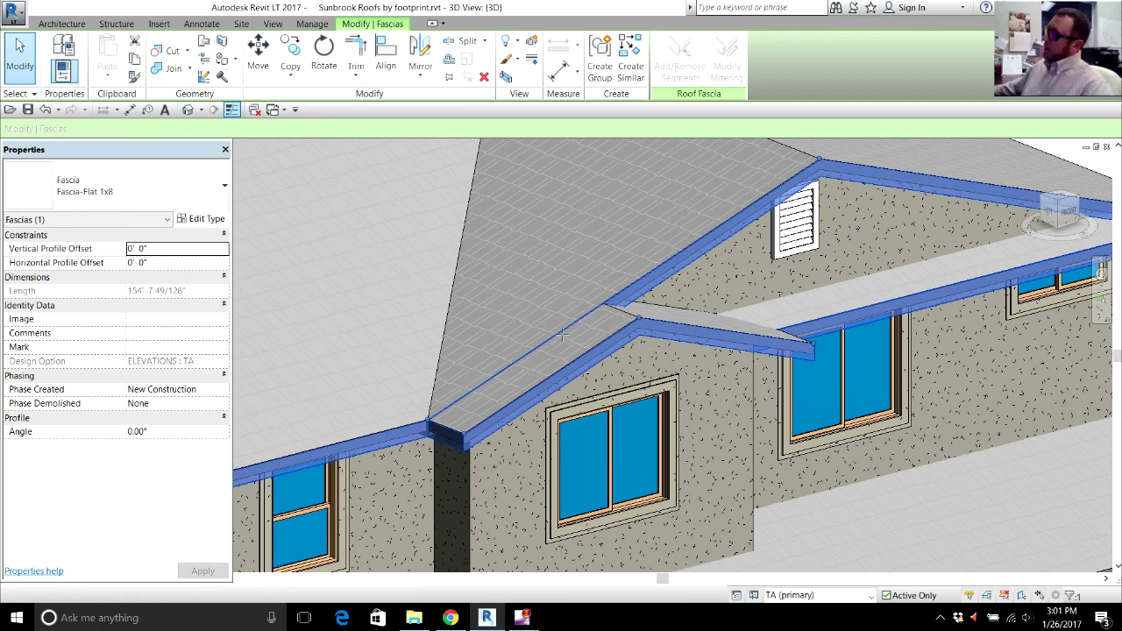
{"action": "left_click_drag", "start_coordinate": [427, 423], "coordinate": [605, 305]}
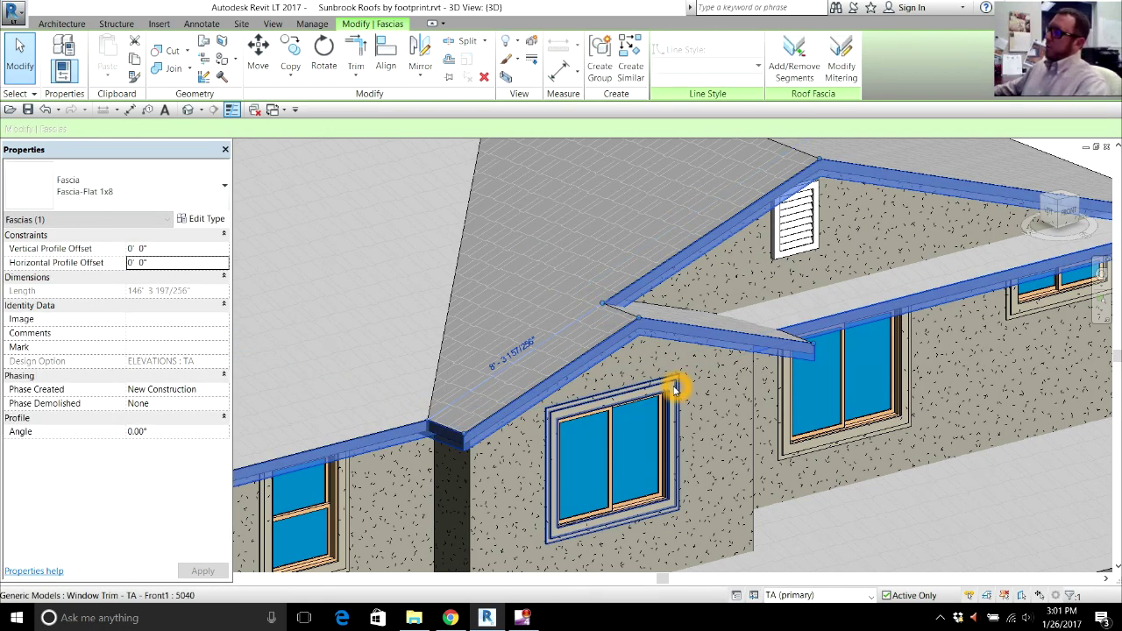
{"action": "key", "text": "Escape"}
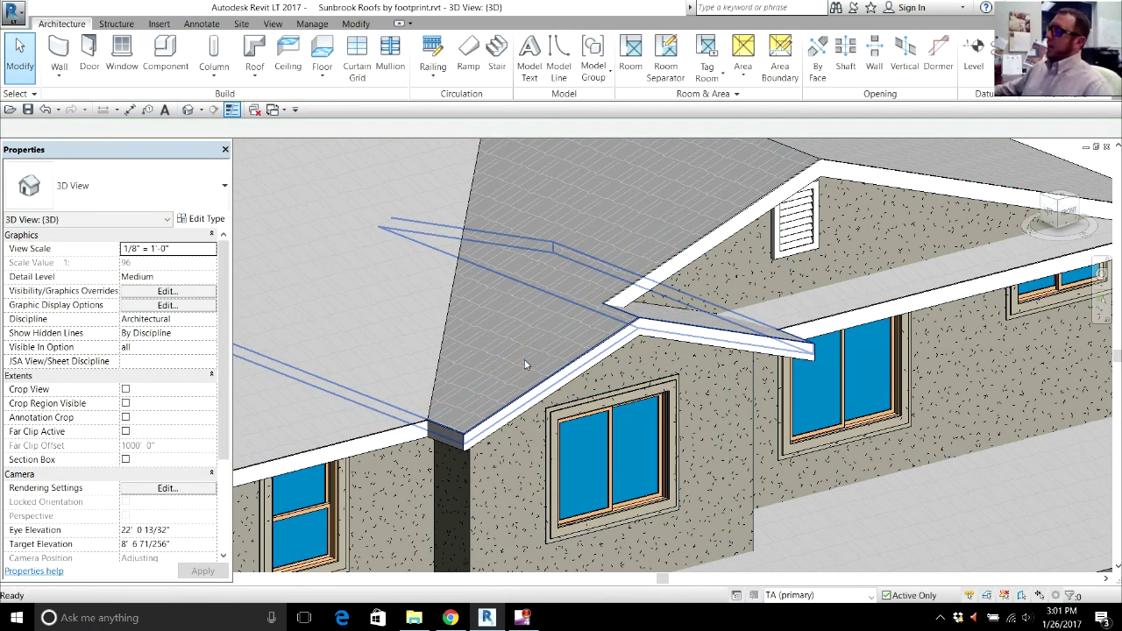
{"action": "scroll", "coordinate": [588, 339], "scroll_direction": "down", "scroll_amount": 4}
{"action": "scroll", "coordinate": [587, 339], "scroll_direction": "down", "scroll_amount": 2}
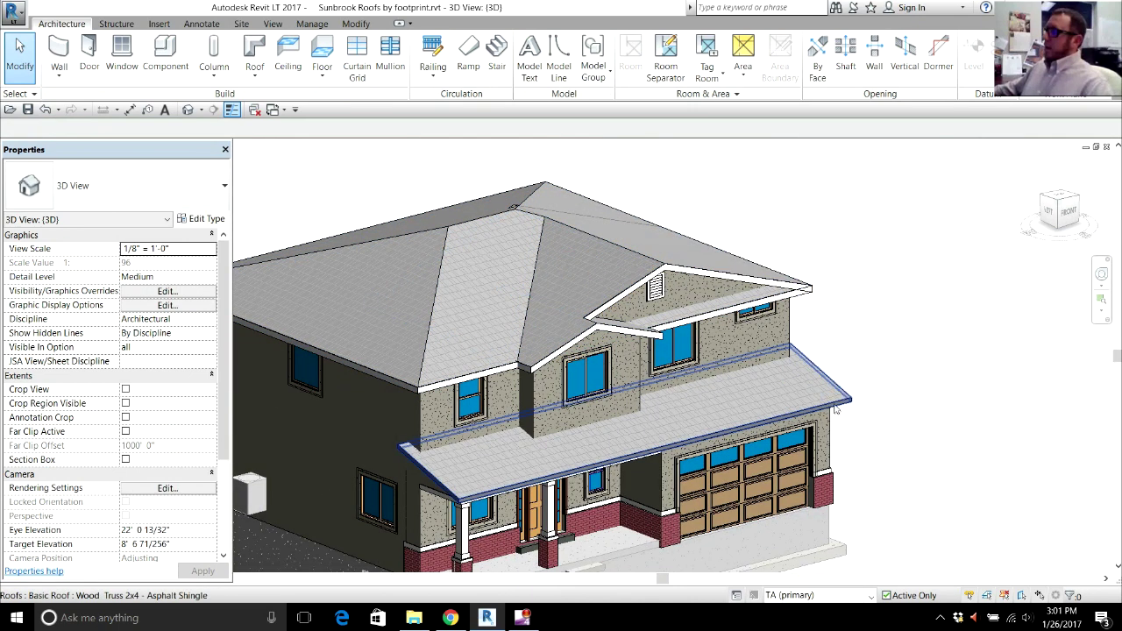
{"action": "middle_click_drag", "start_coordinate": [714, 408], "coordinate": [610, 386], "text": "shift"}
{"action": "scroll", "coordinate": [529, 390], "scroll_direction": "up", "scroll_amount": 3}
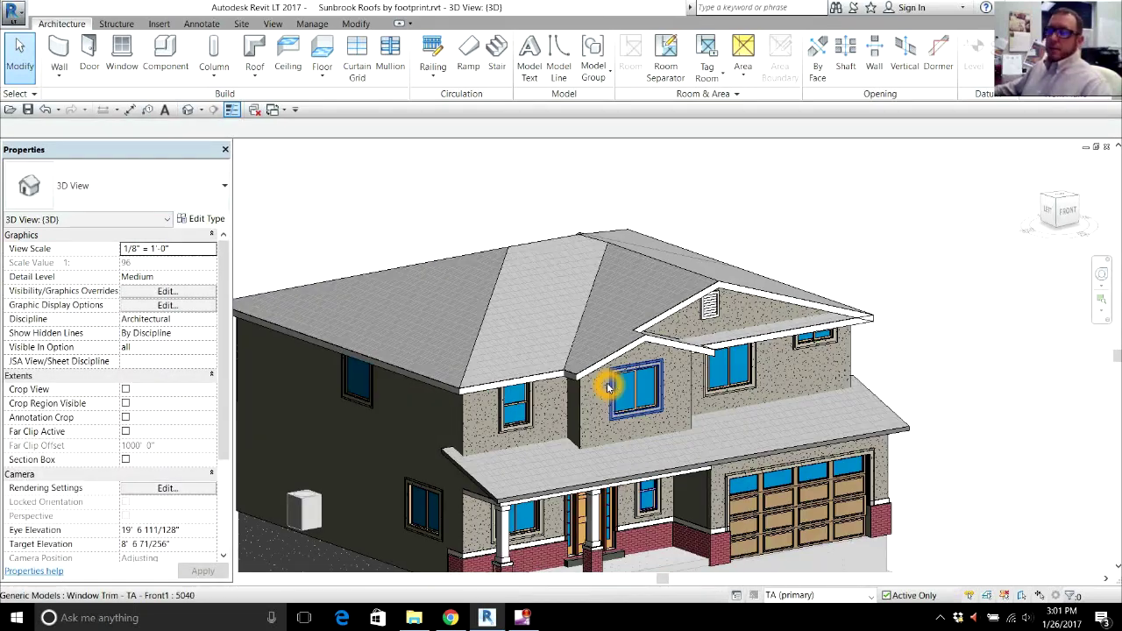